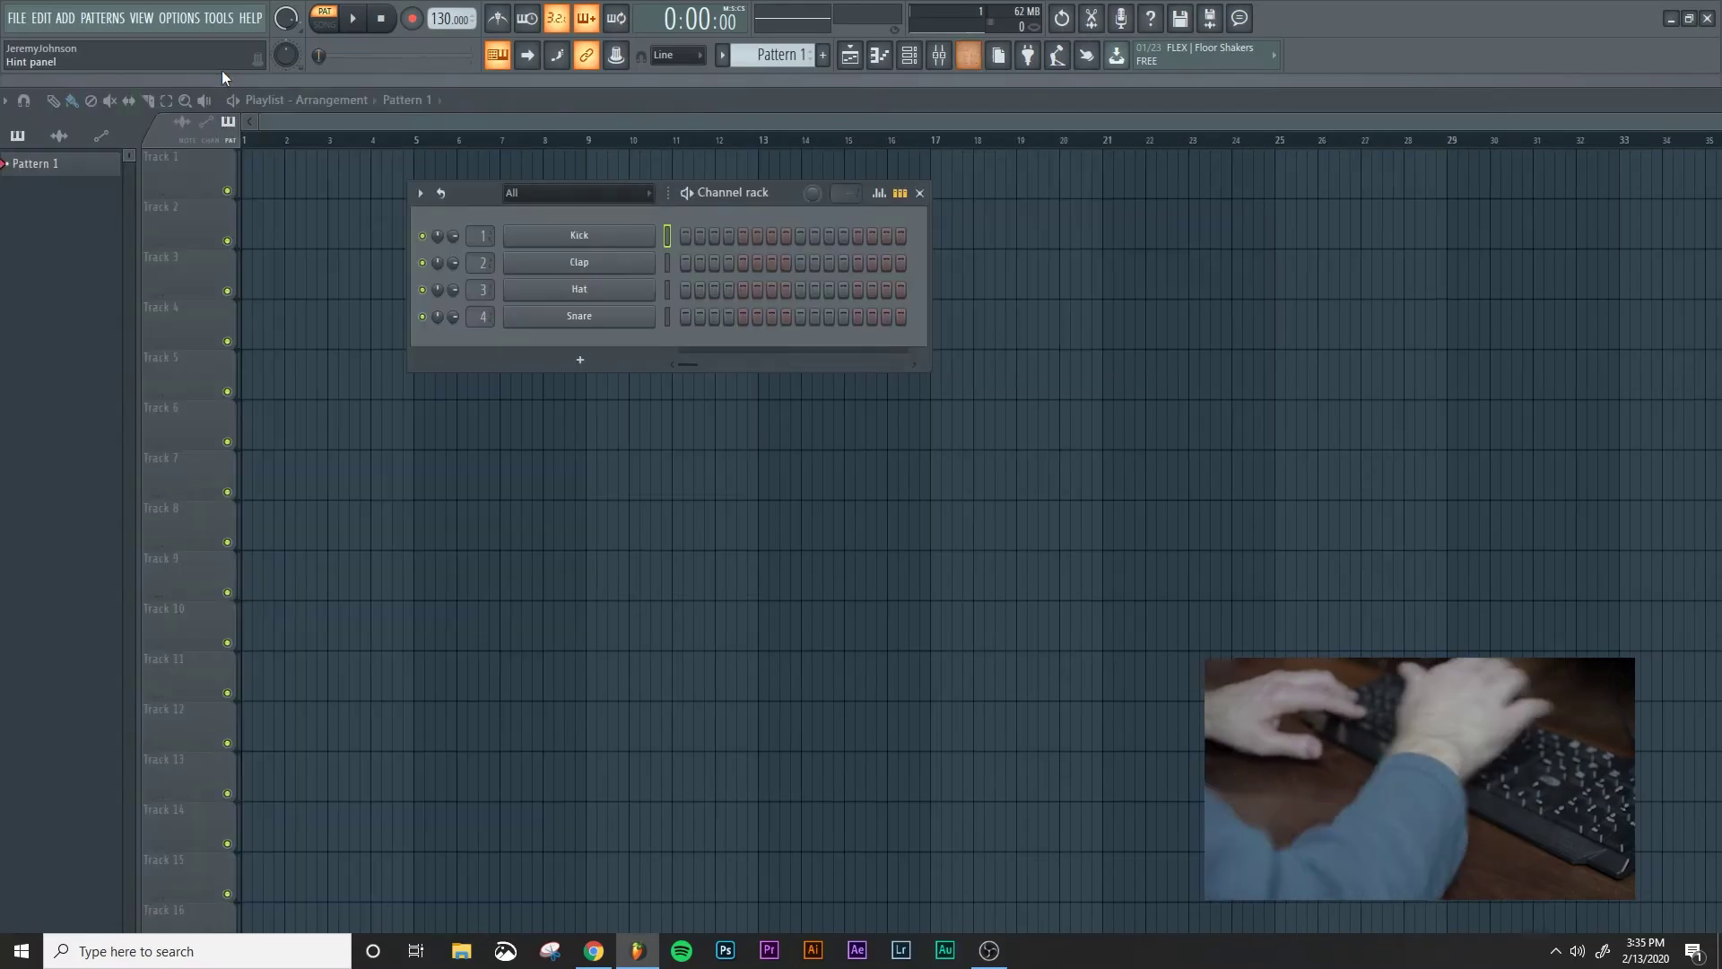
key("alt+F8")
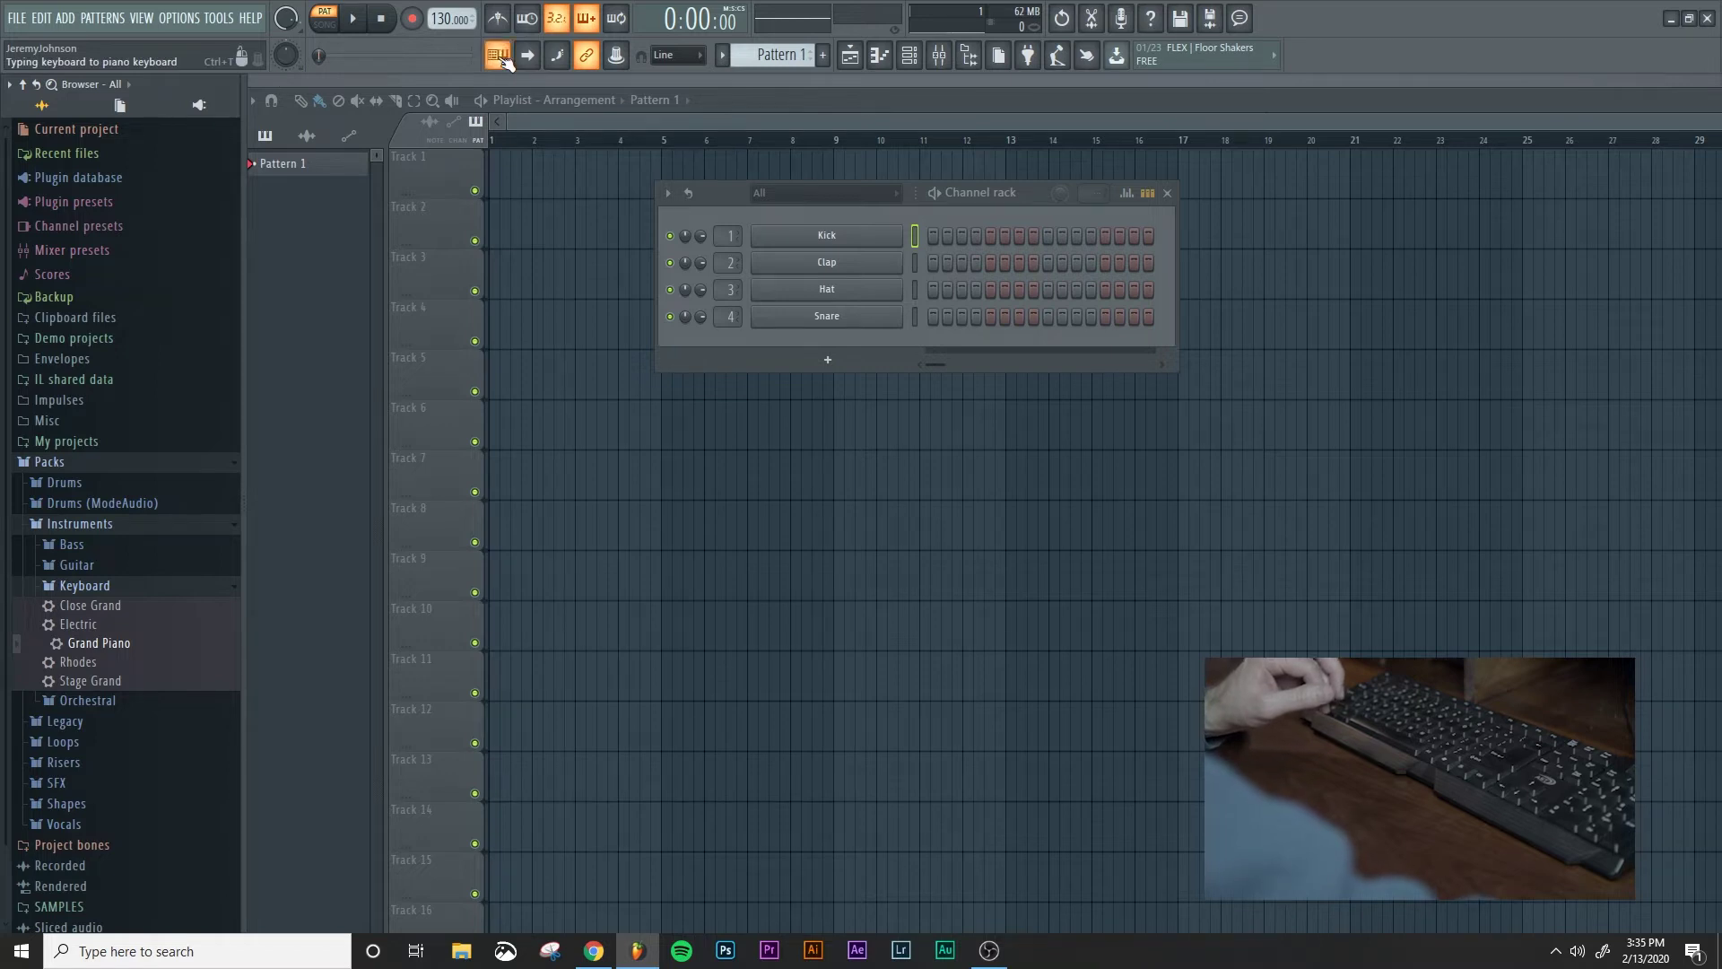
Add the Grand Piano preset from Packs > Instruments > Keyboard as a new channel
left_click(59, 465)
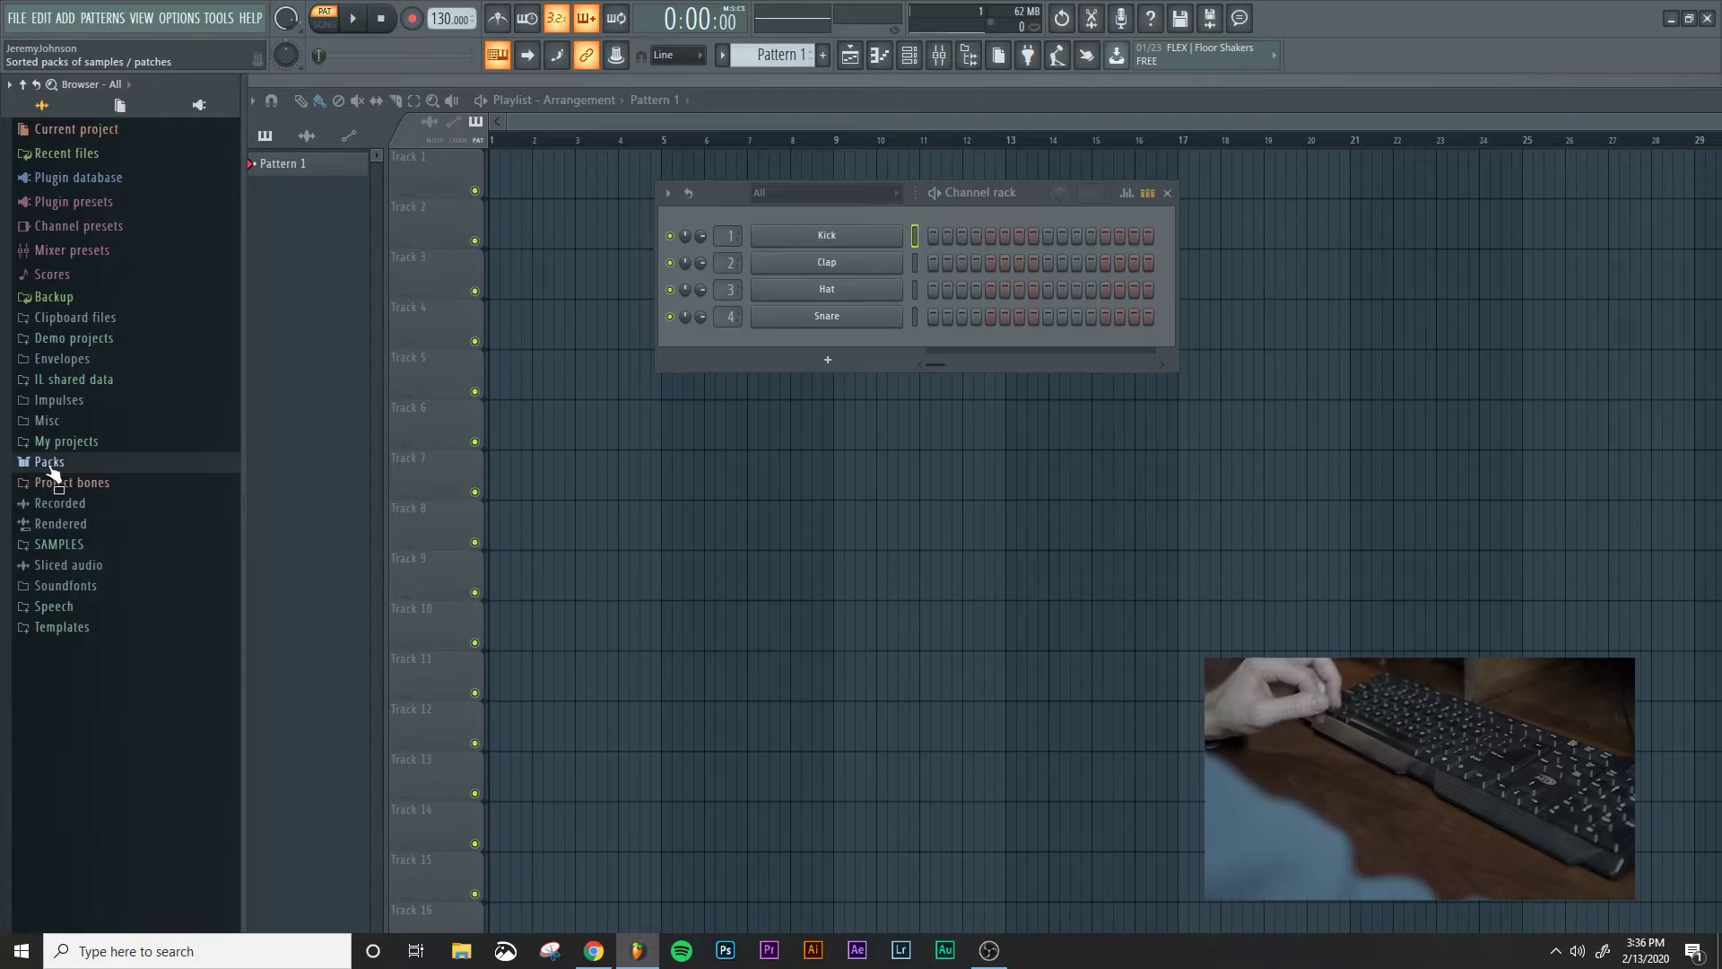
left_click(52, 467)
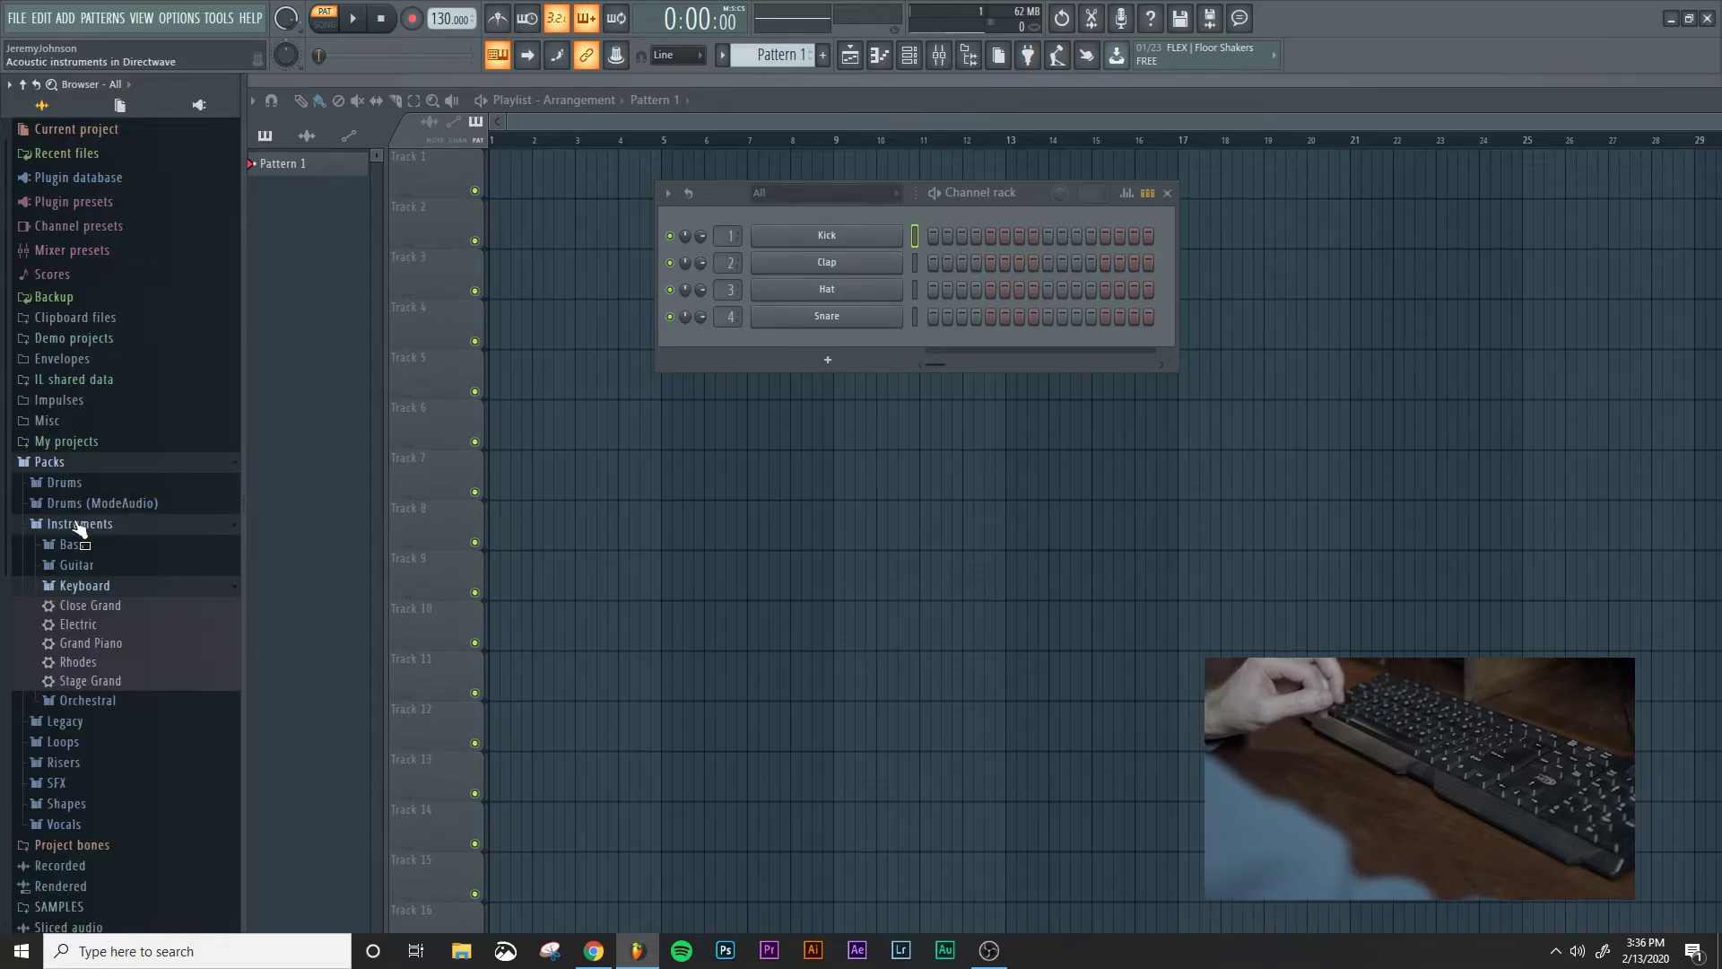
left_click(99, 588)
left_click(97, 591)
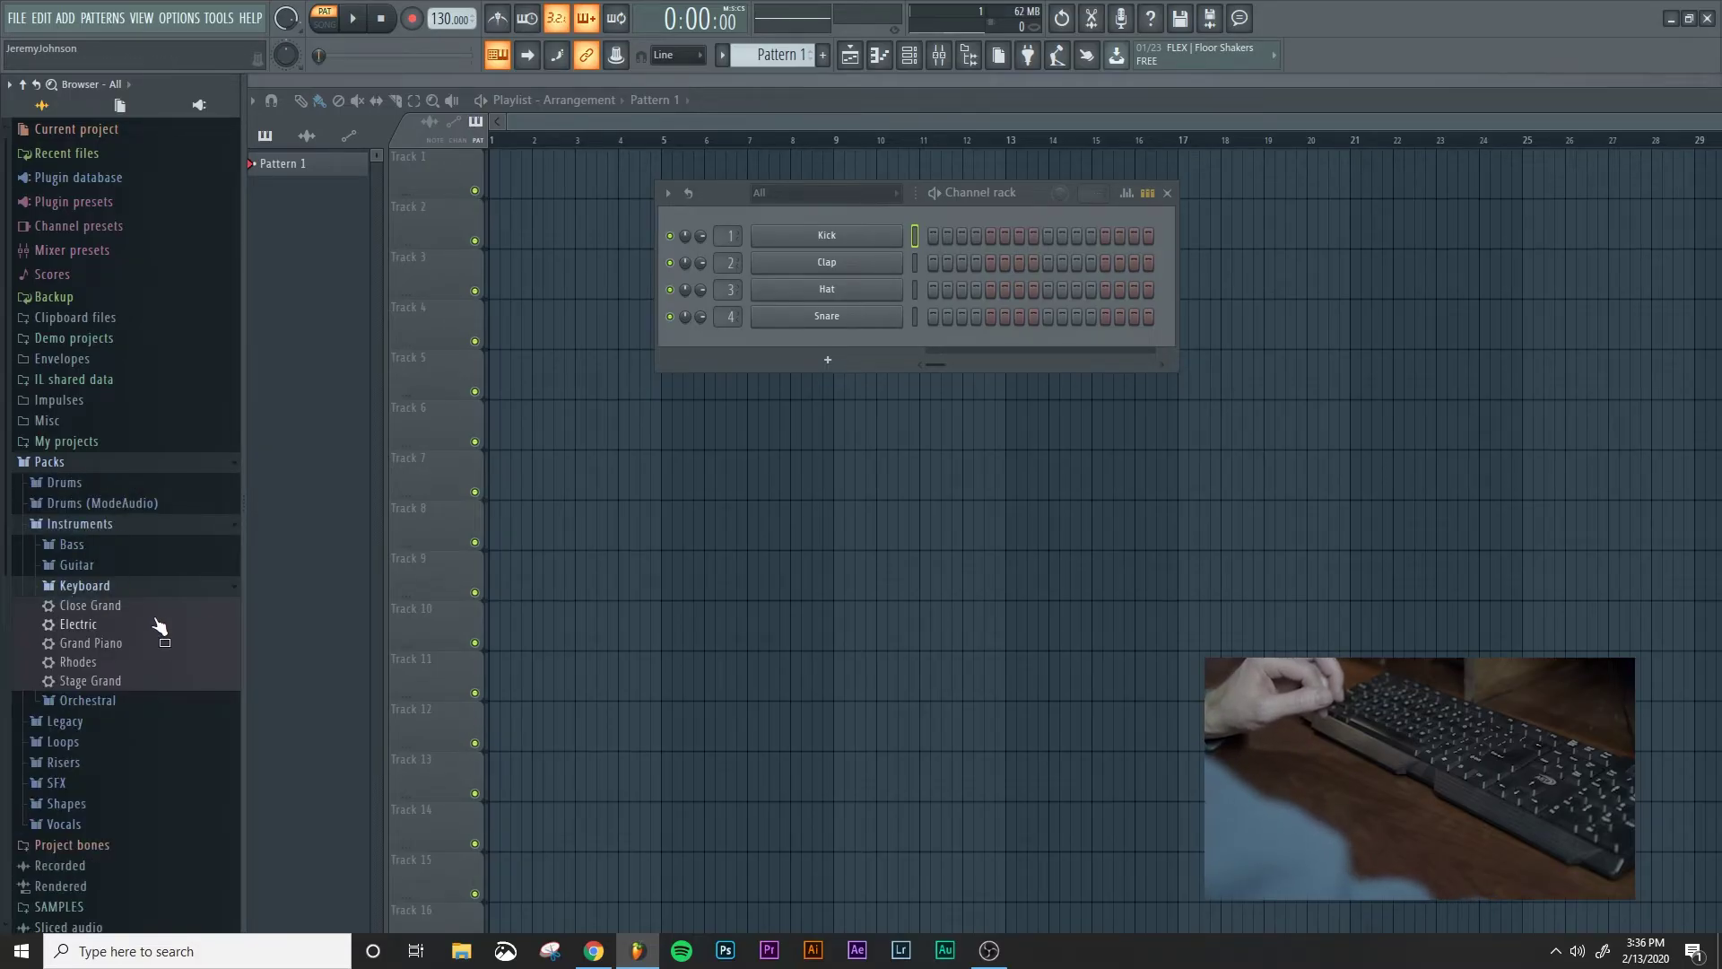
left_click(101, 646)
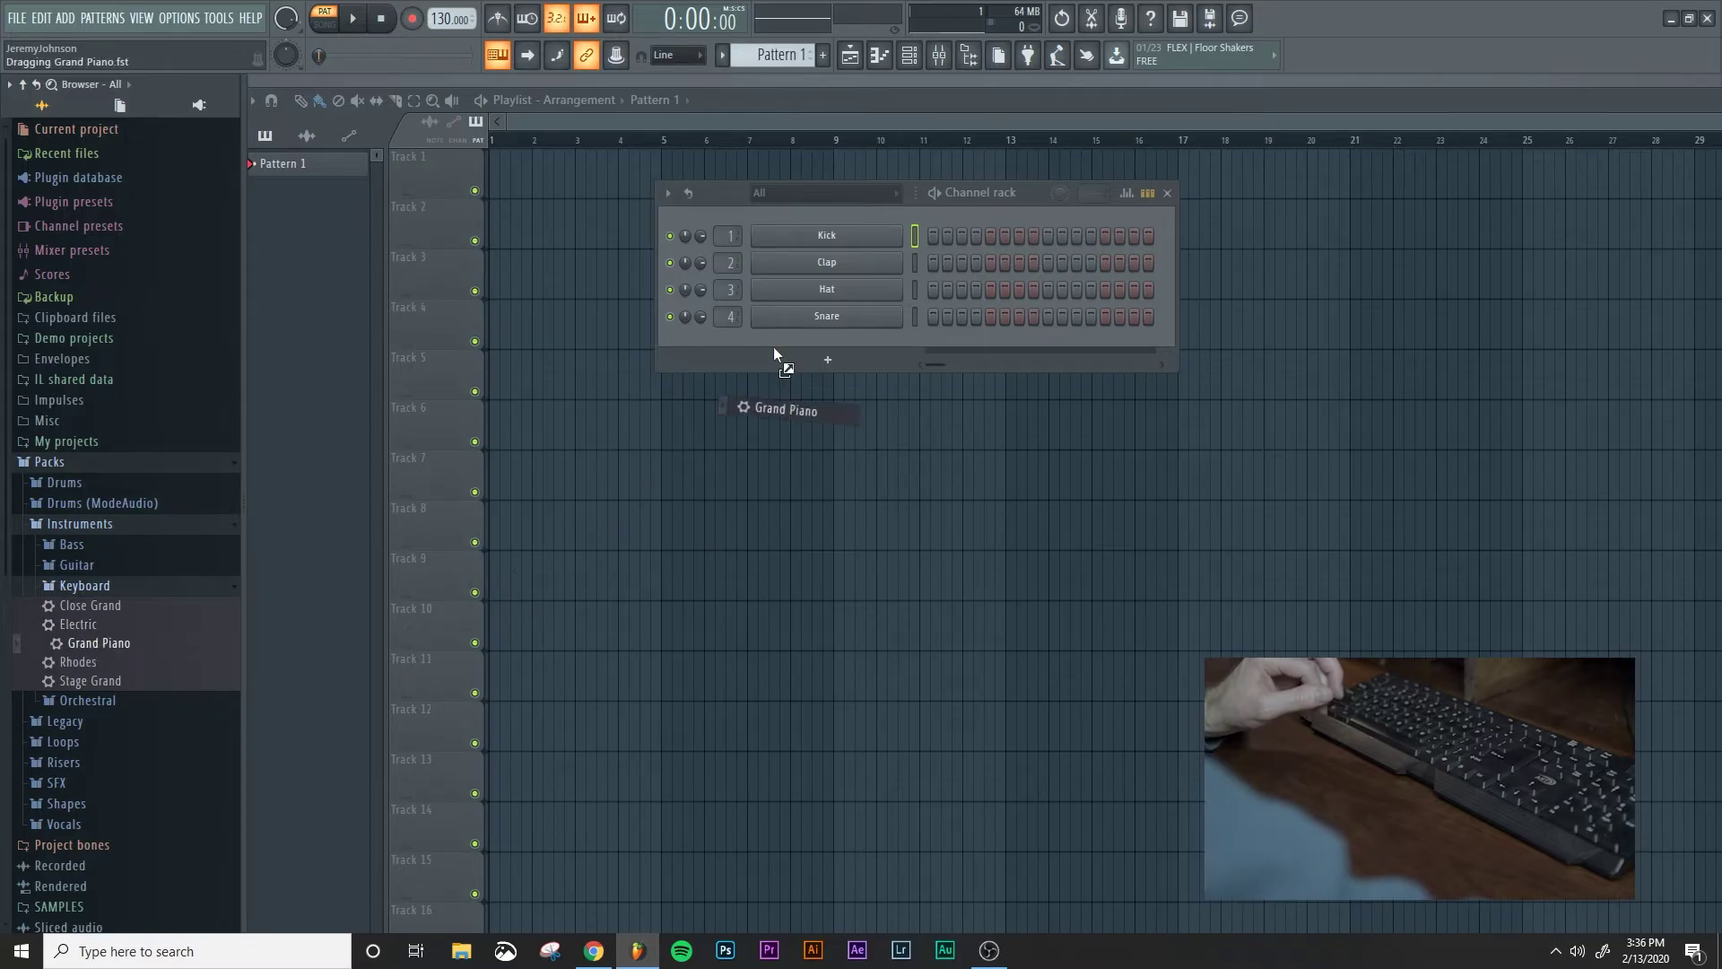
left_click_drag(788, 340, 786, 339)
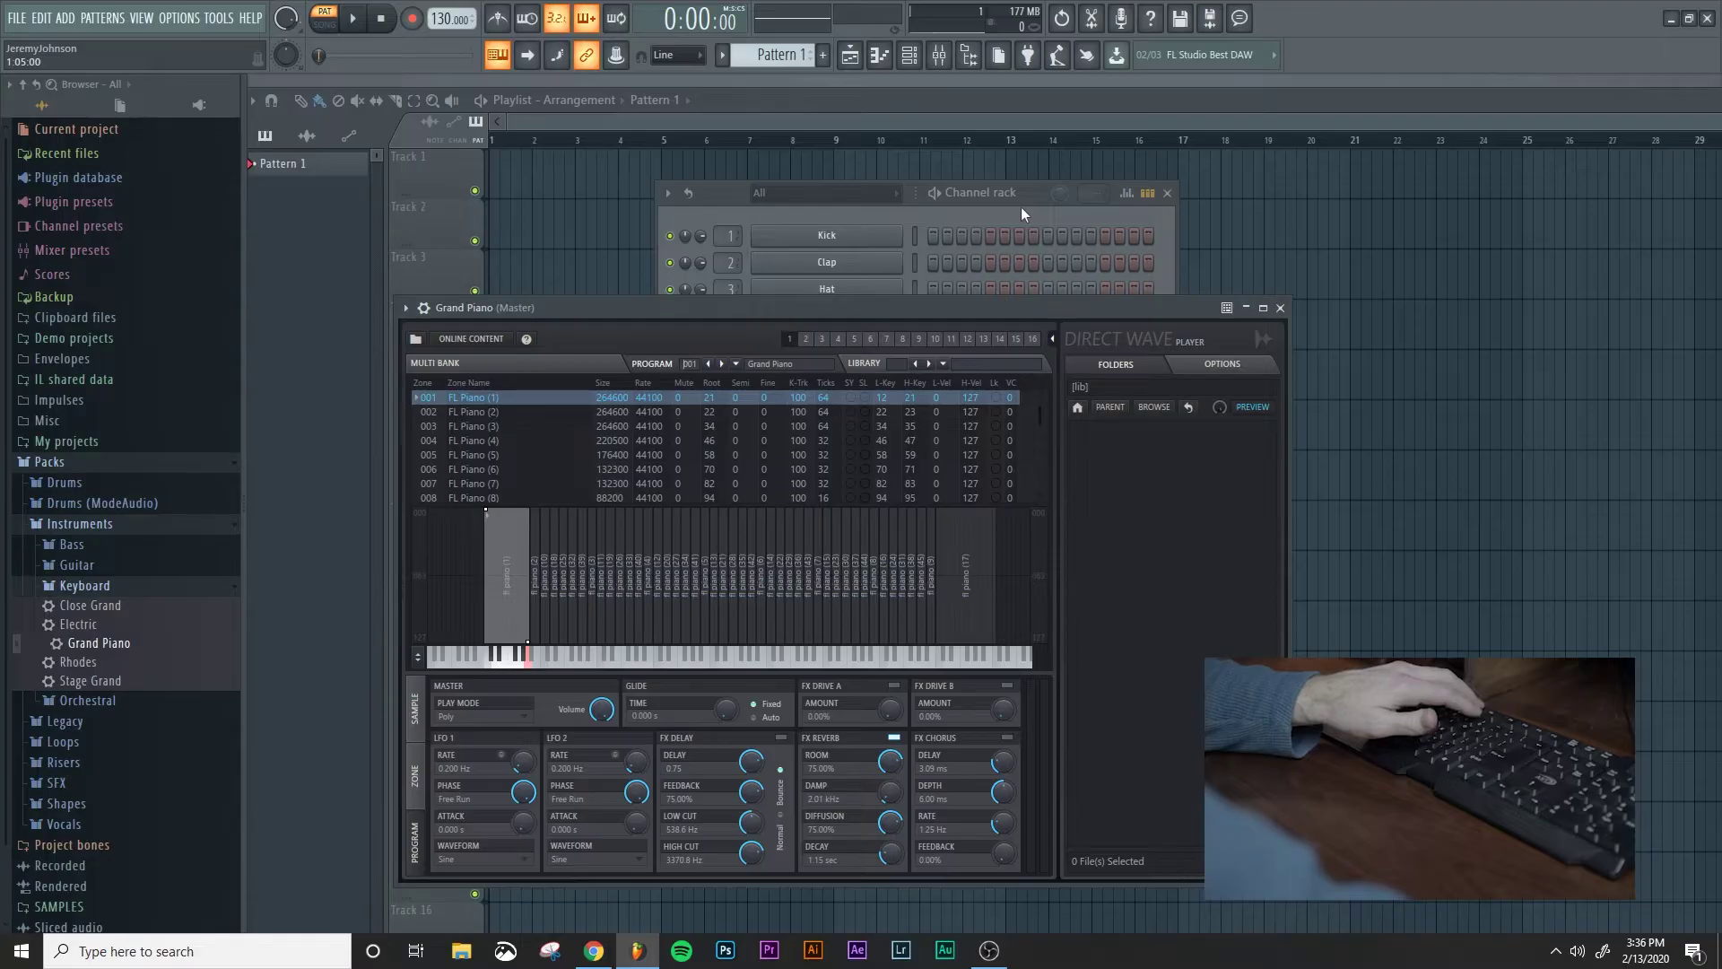
Open the Grand Piano piano roll and play a white-key scale from C4 up to E5
key("F7")
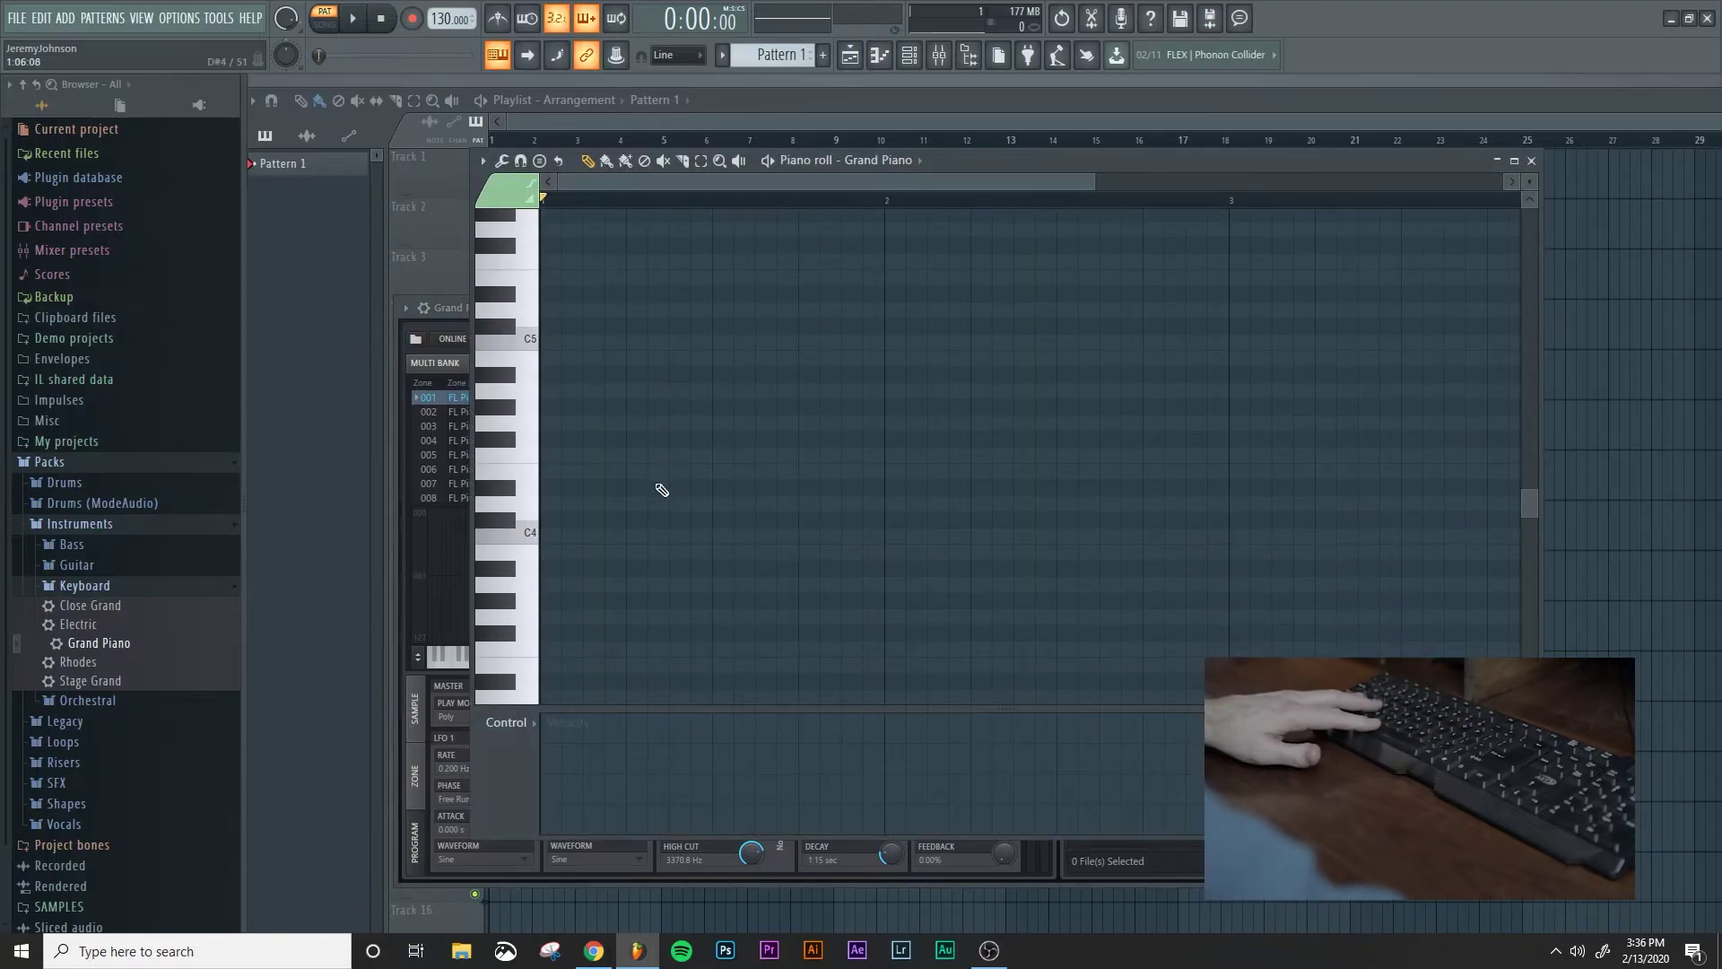
scroll(662, 490, "up", 1)
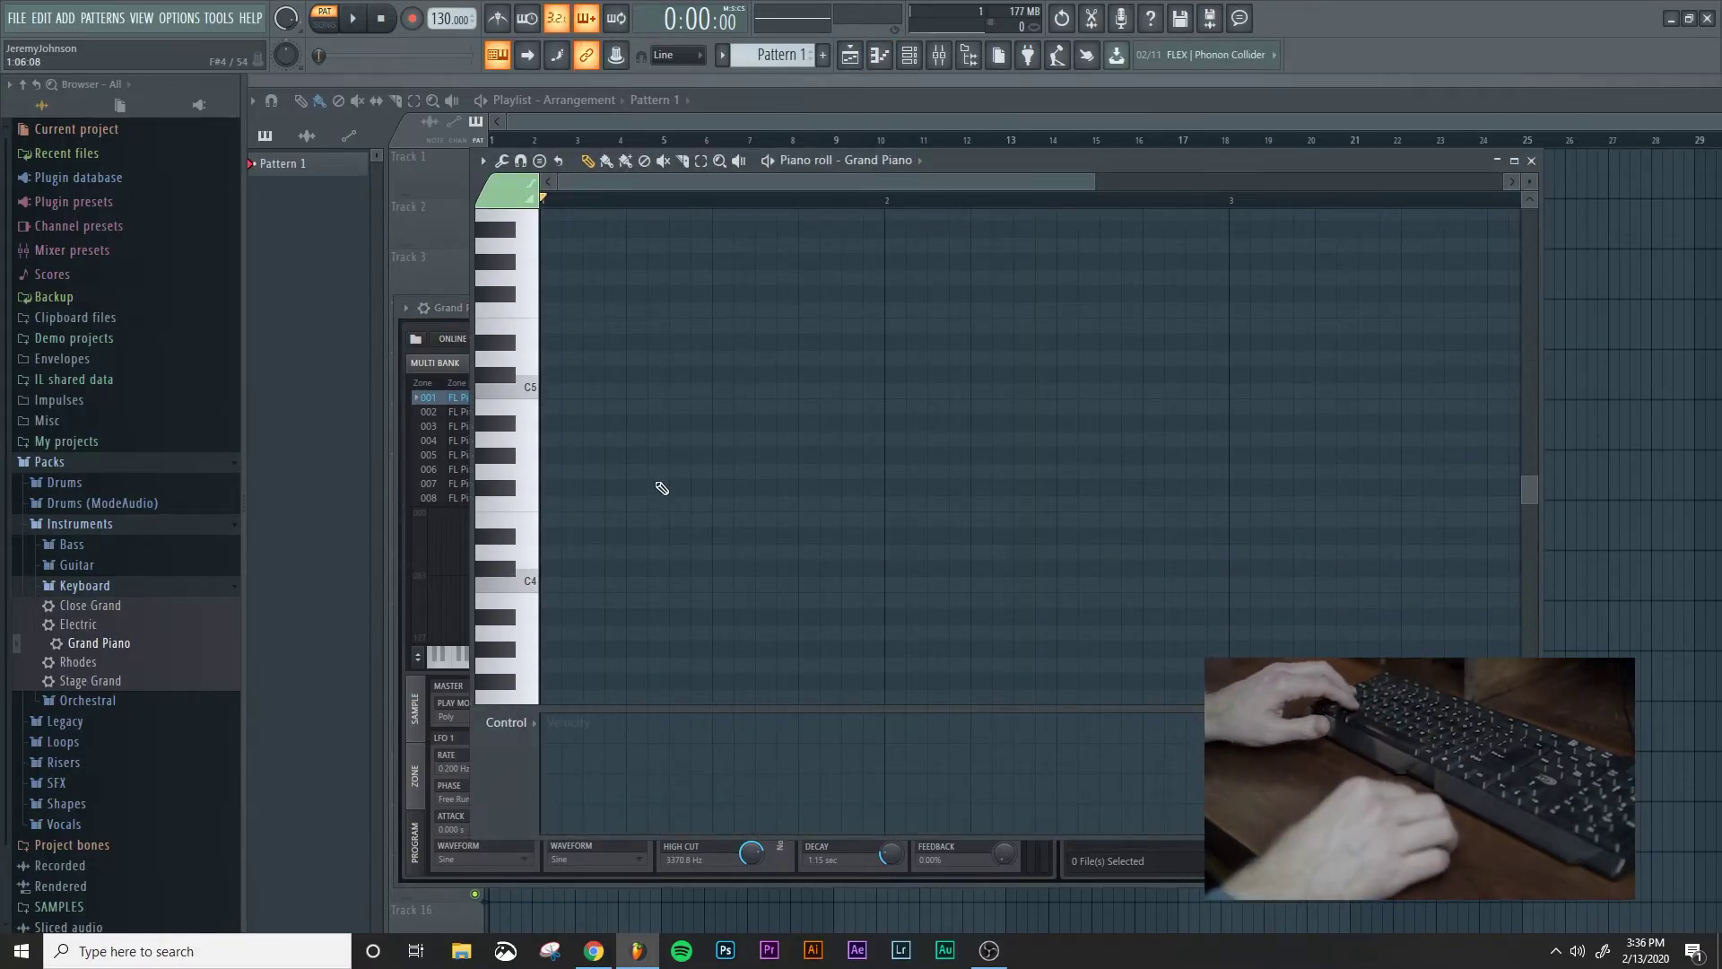
key("z")
key("z")
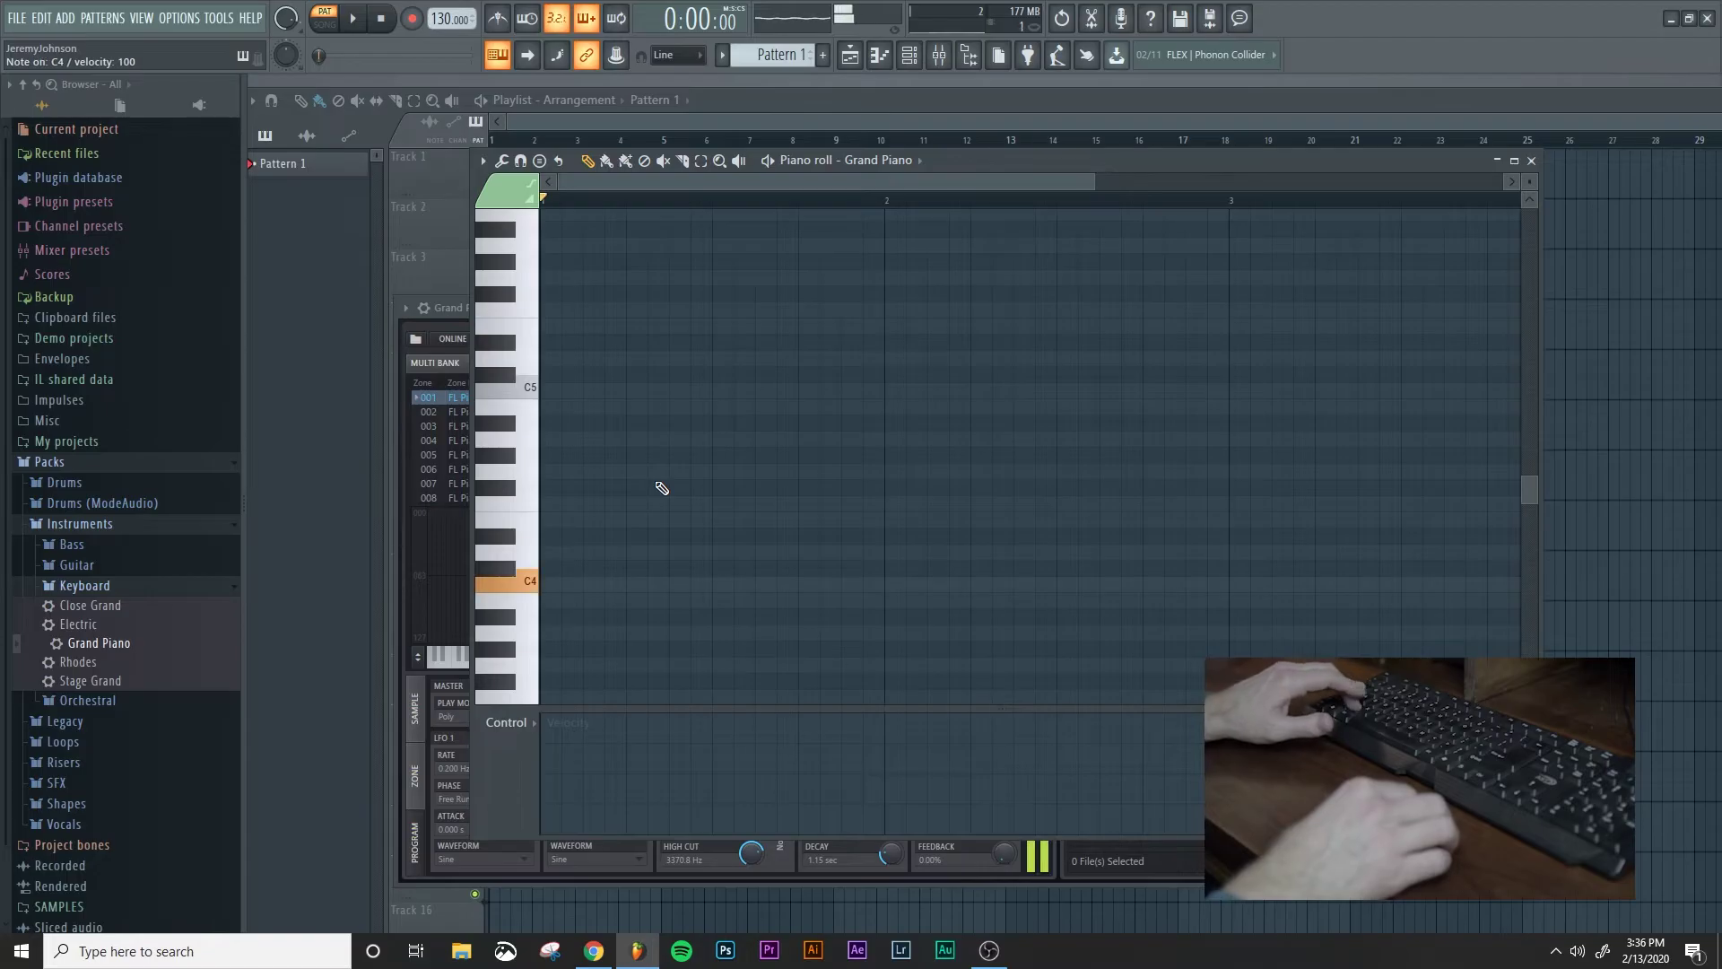
key("x")
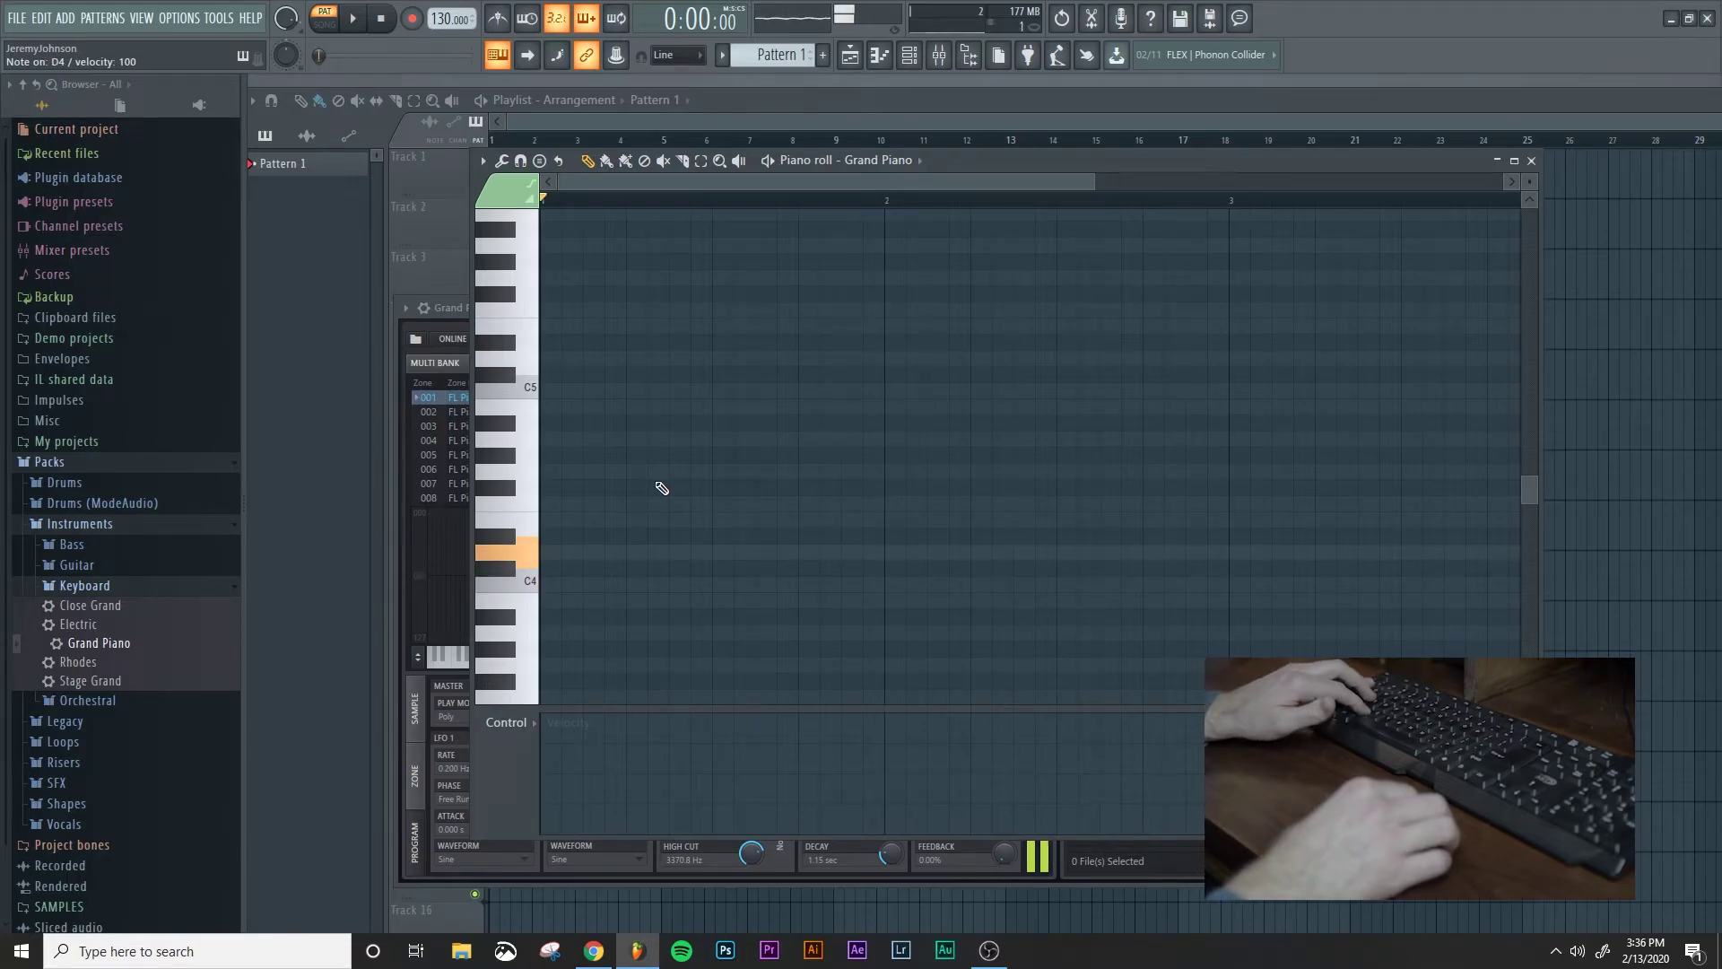
key("c")
key("v")
key("b")
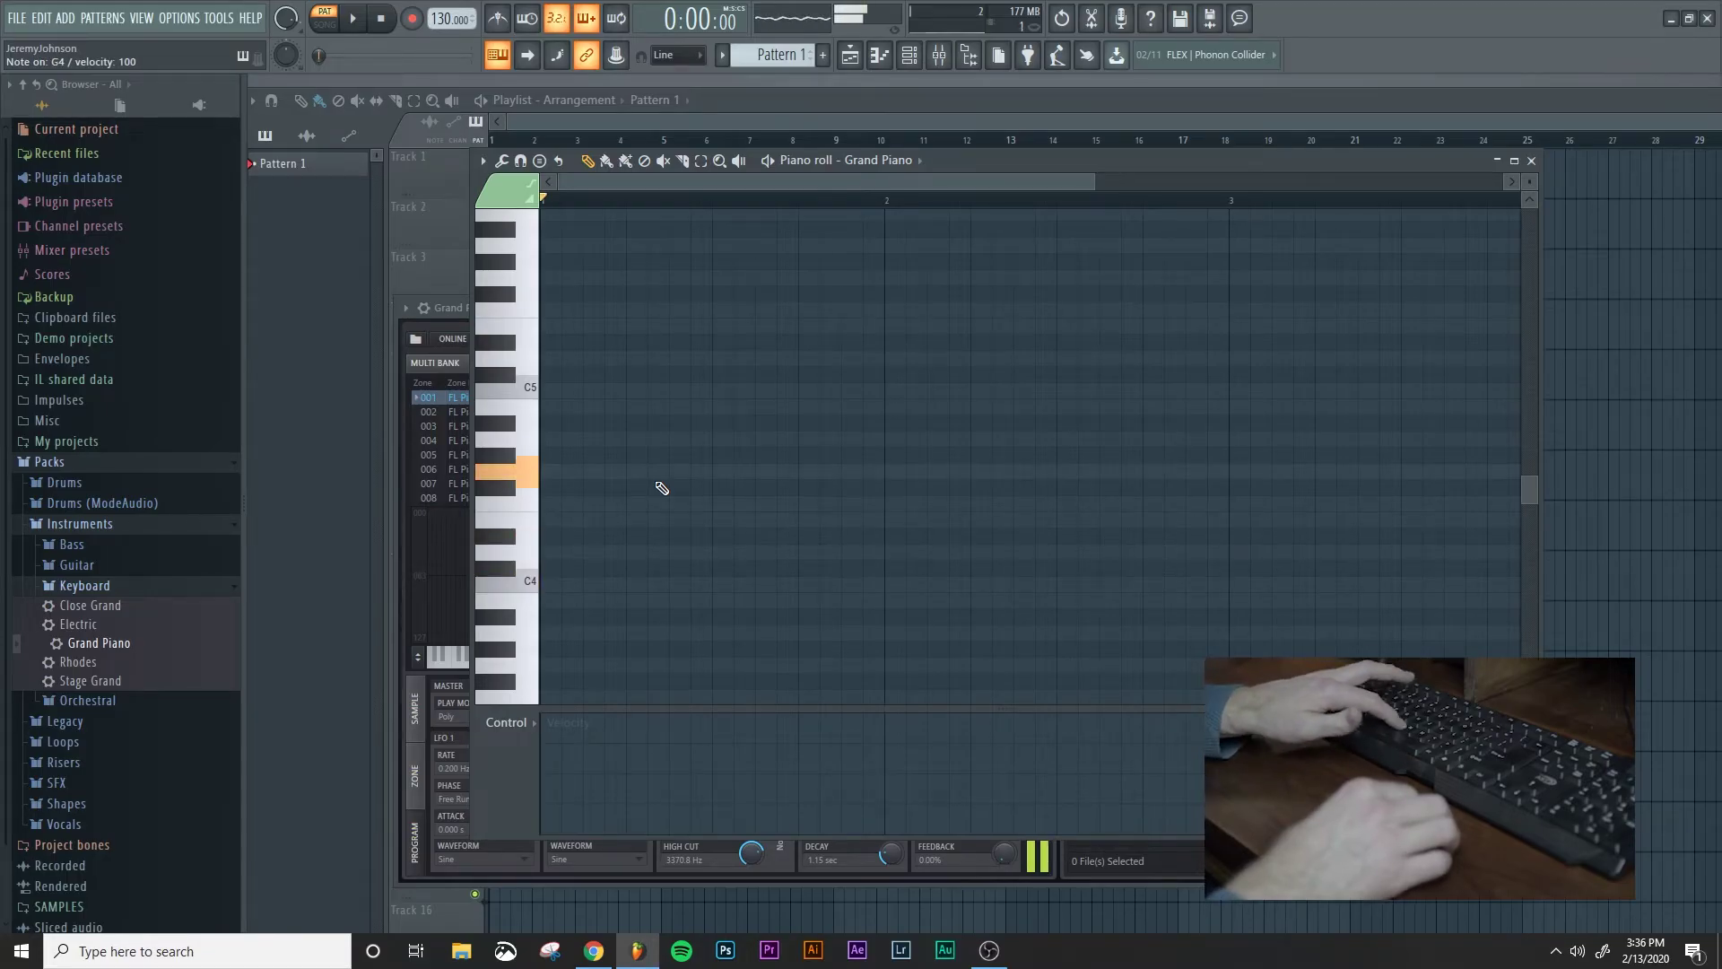
key("n")
key("m")
key("comma")
key("period")
key("slash")
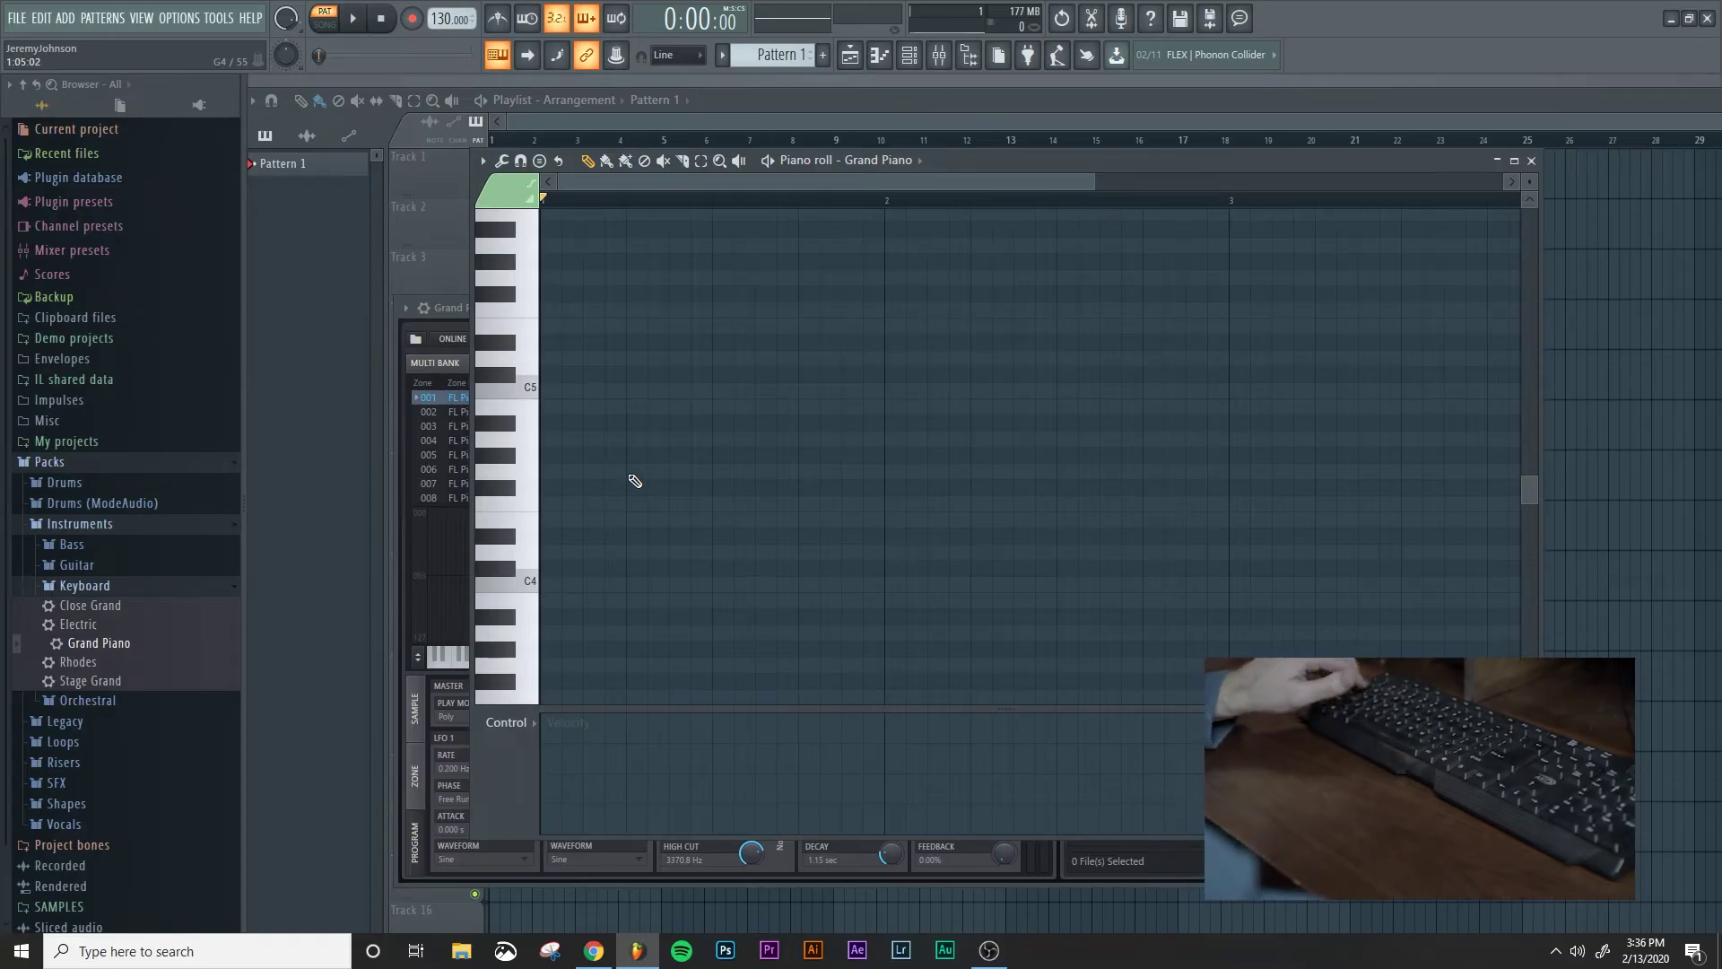
Audition C5 and E5, then the black keys C#4, F#4, G#4, C#5 and D#5
key("z")
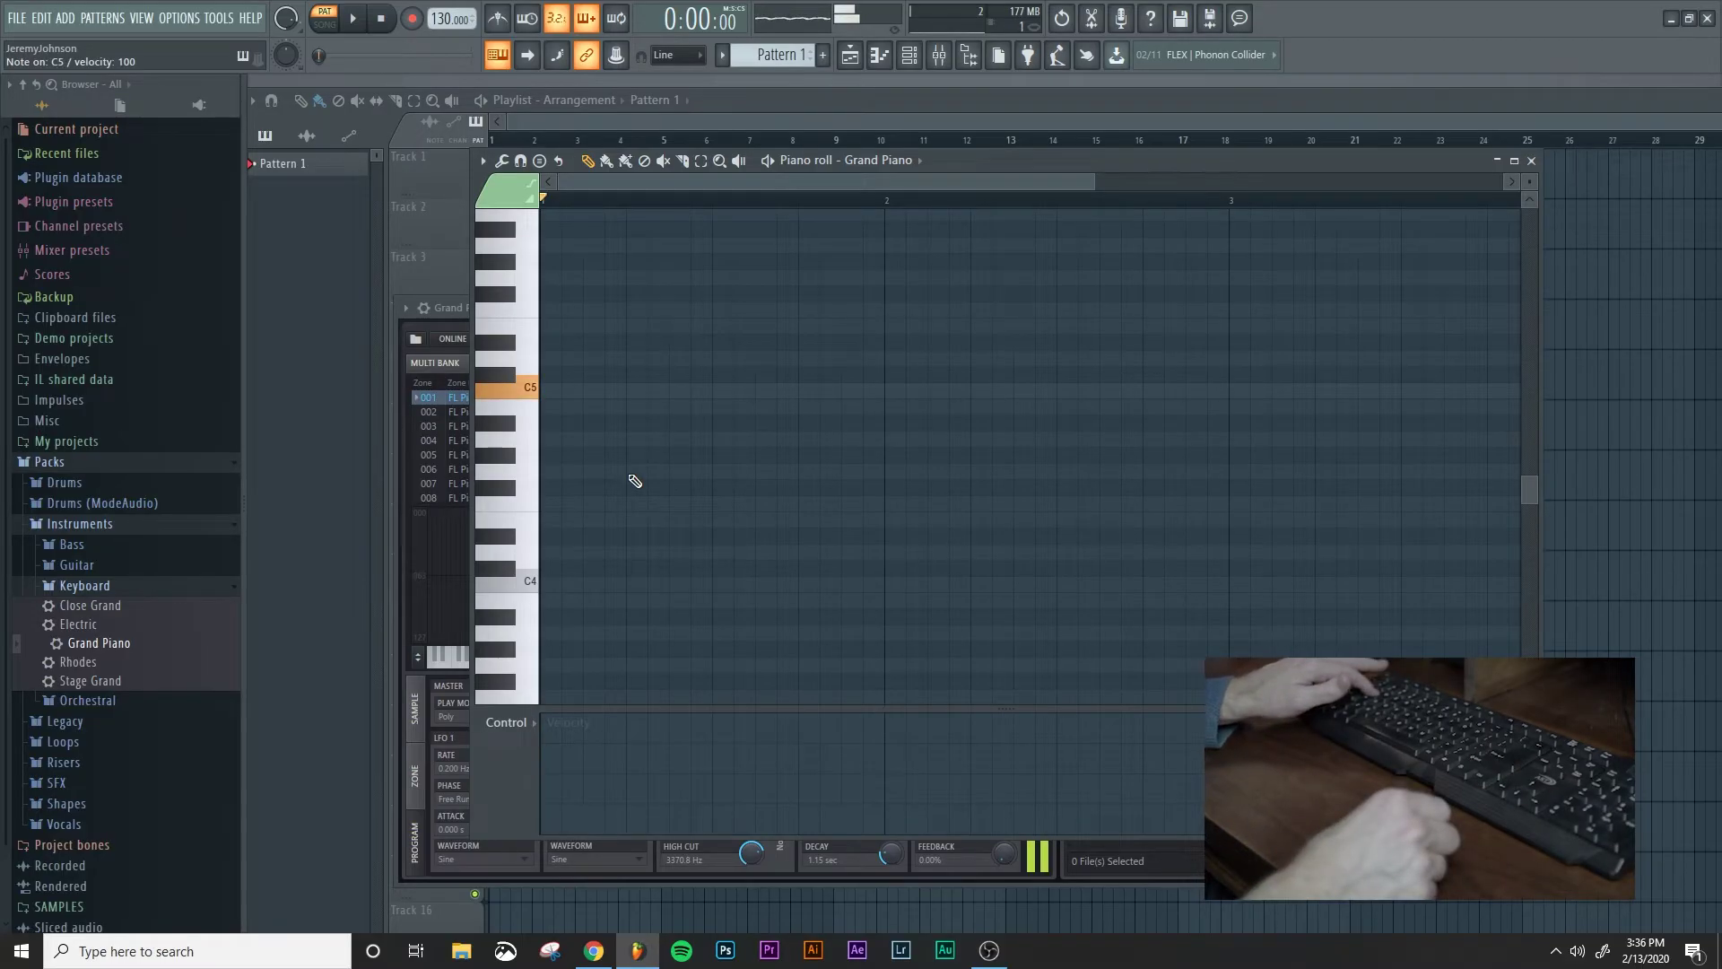
key("c")
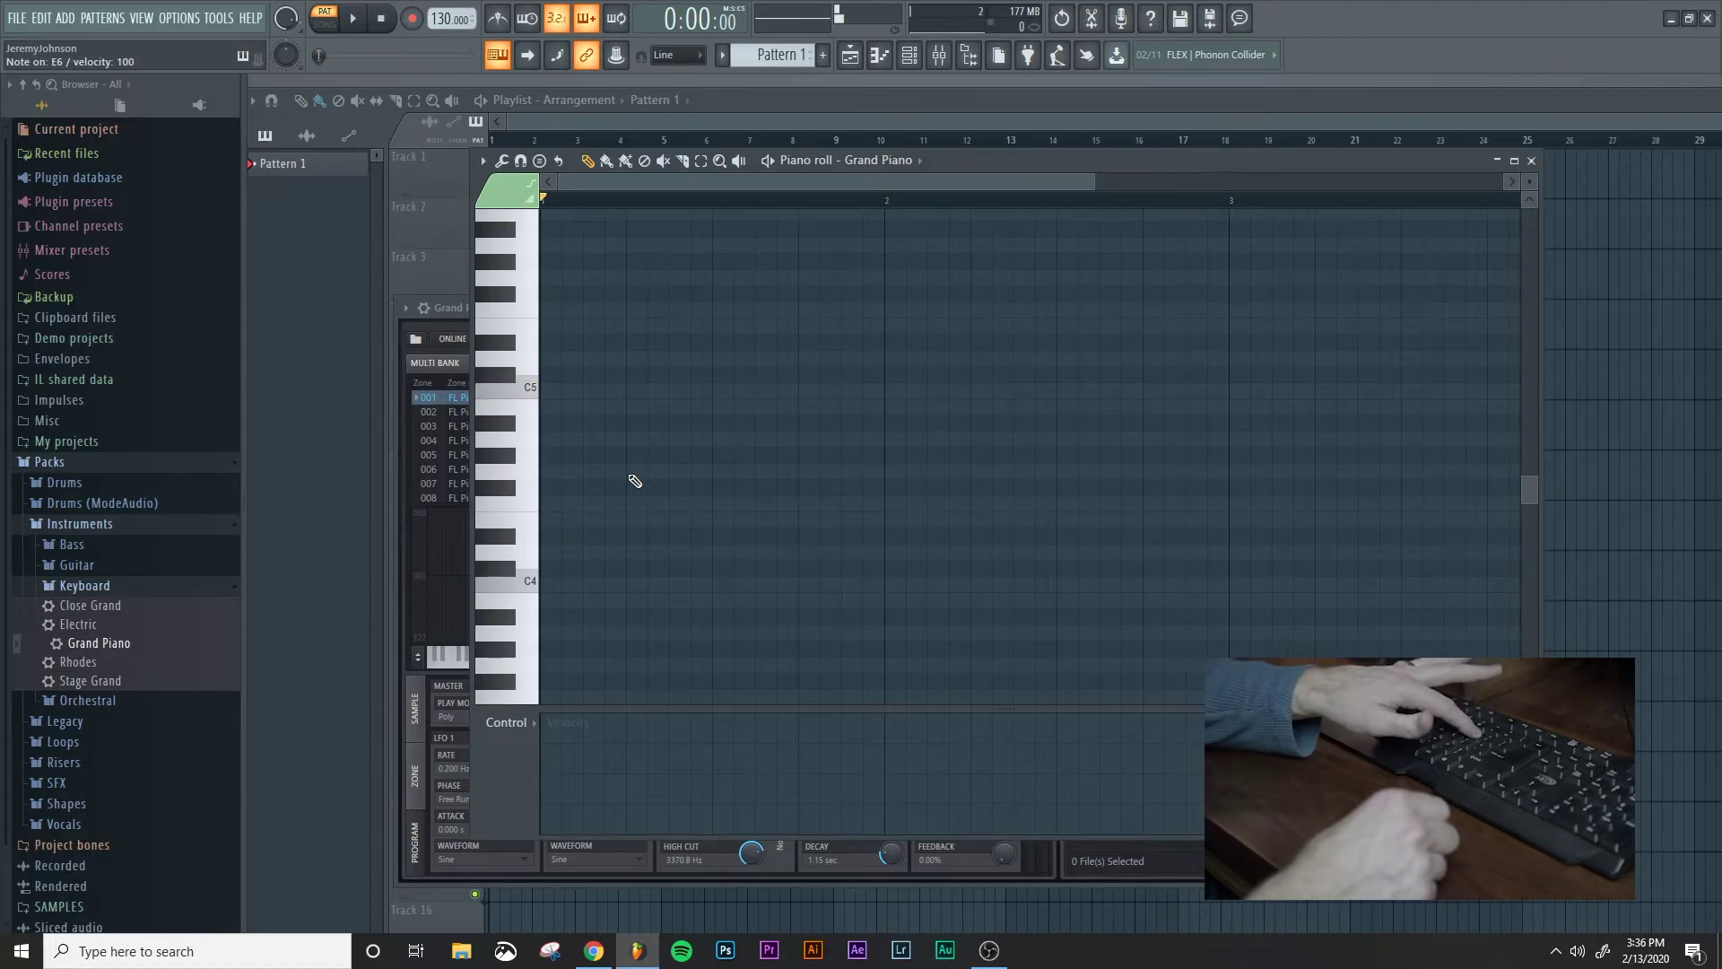
key("s")
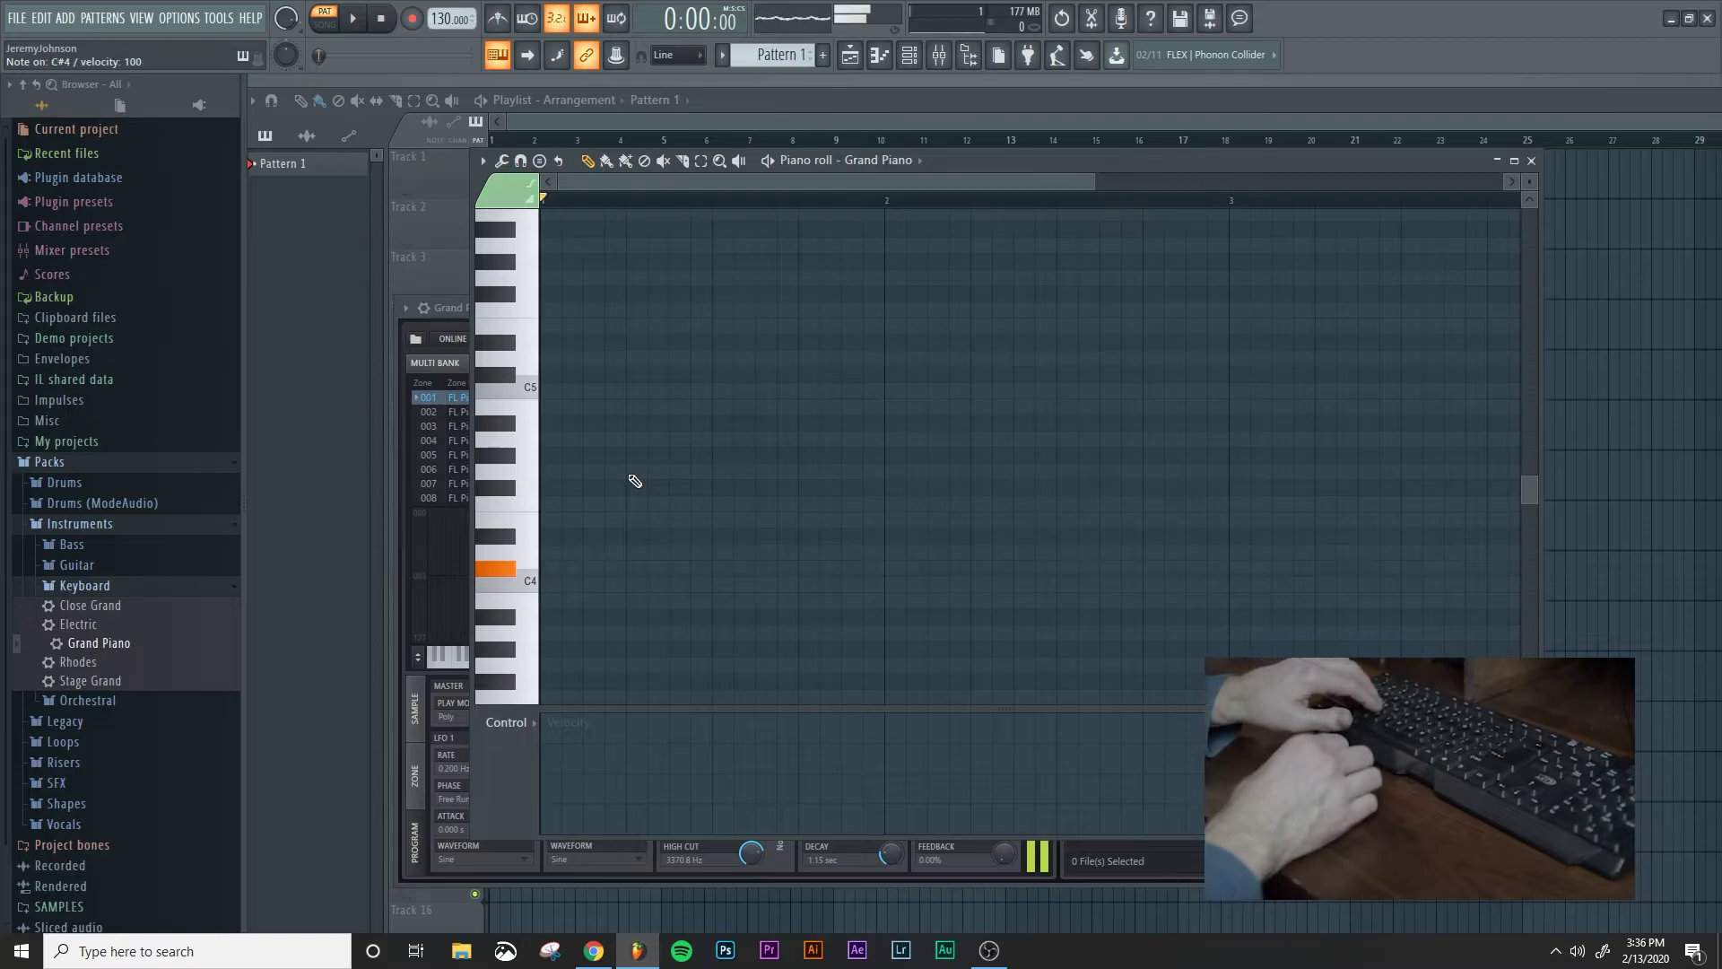
key("g")
key("h")
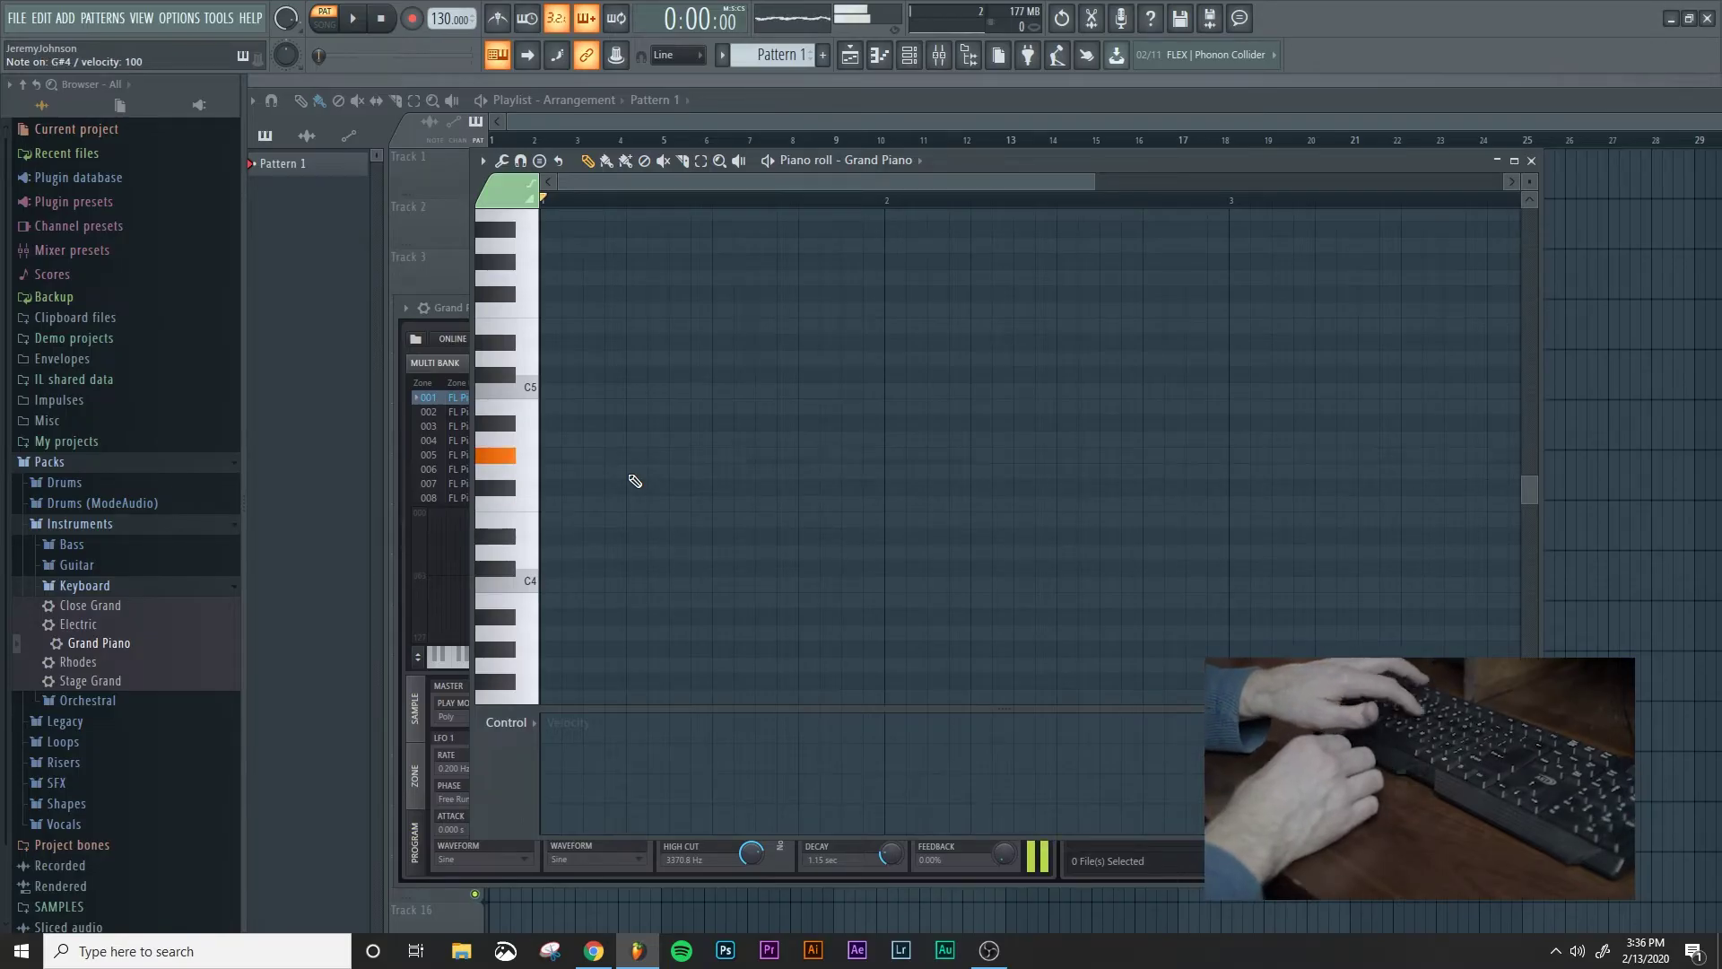
key("l")
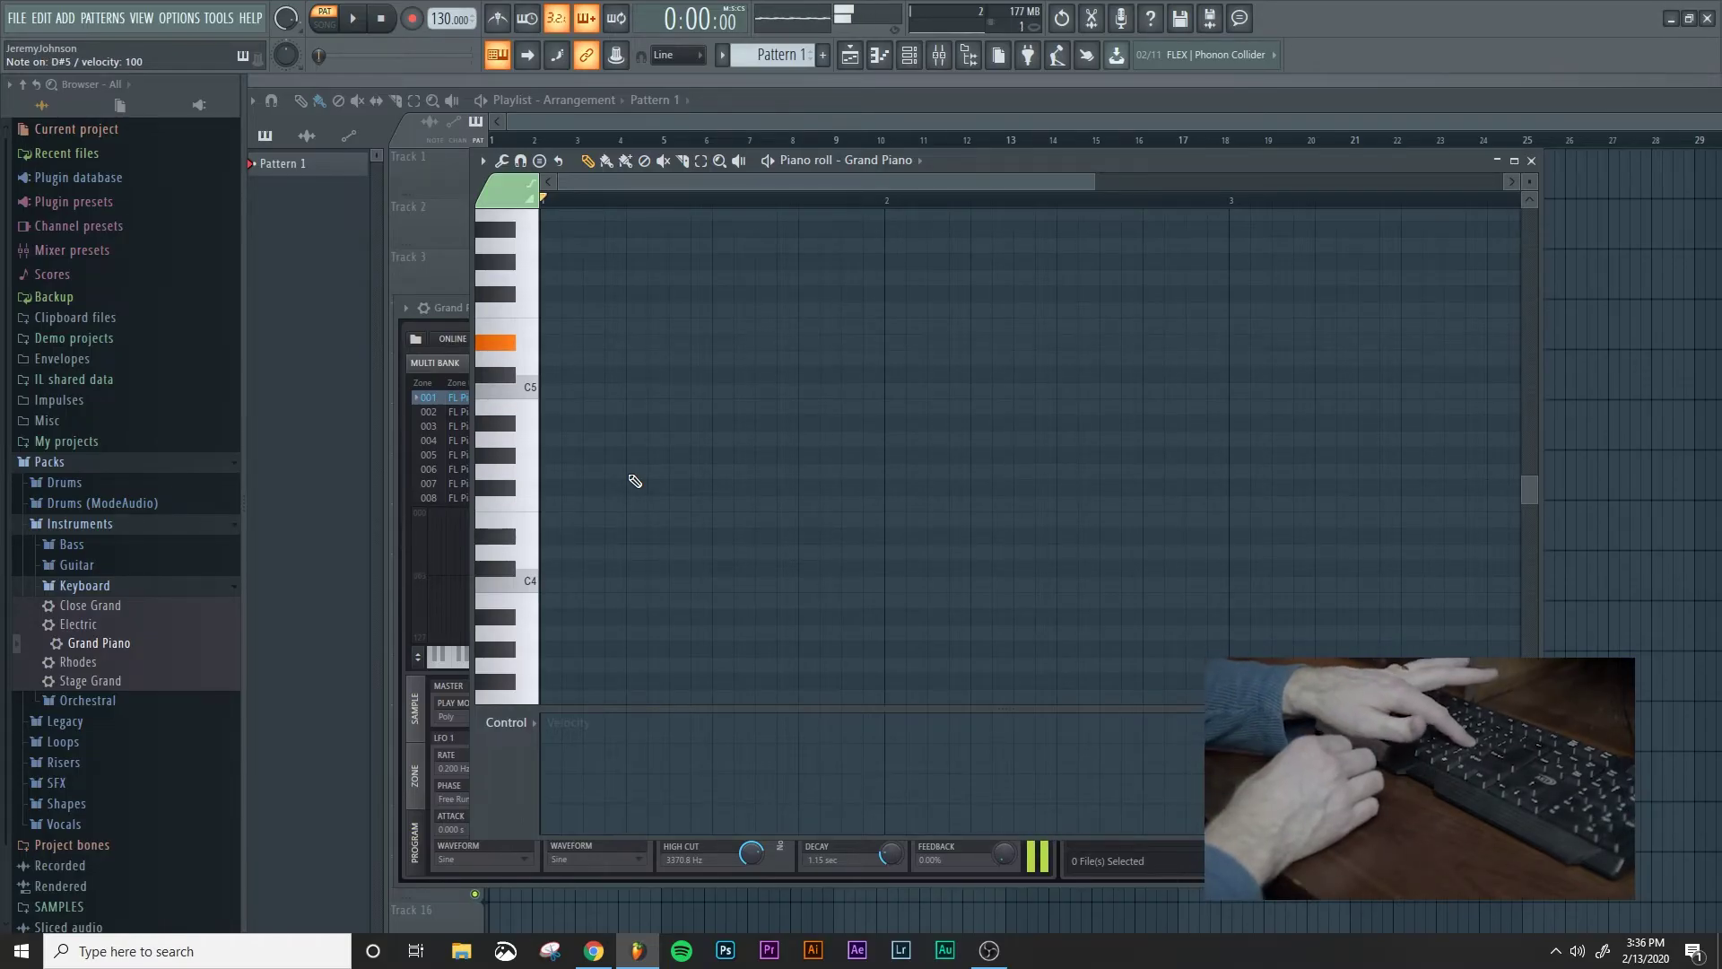
key("l")
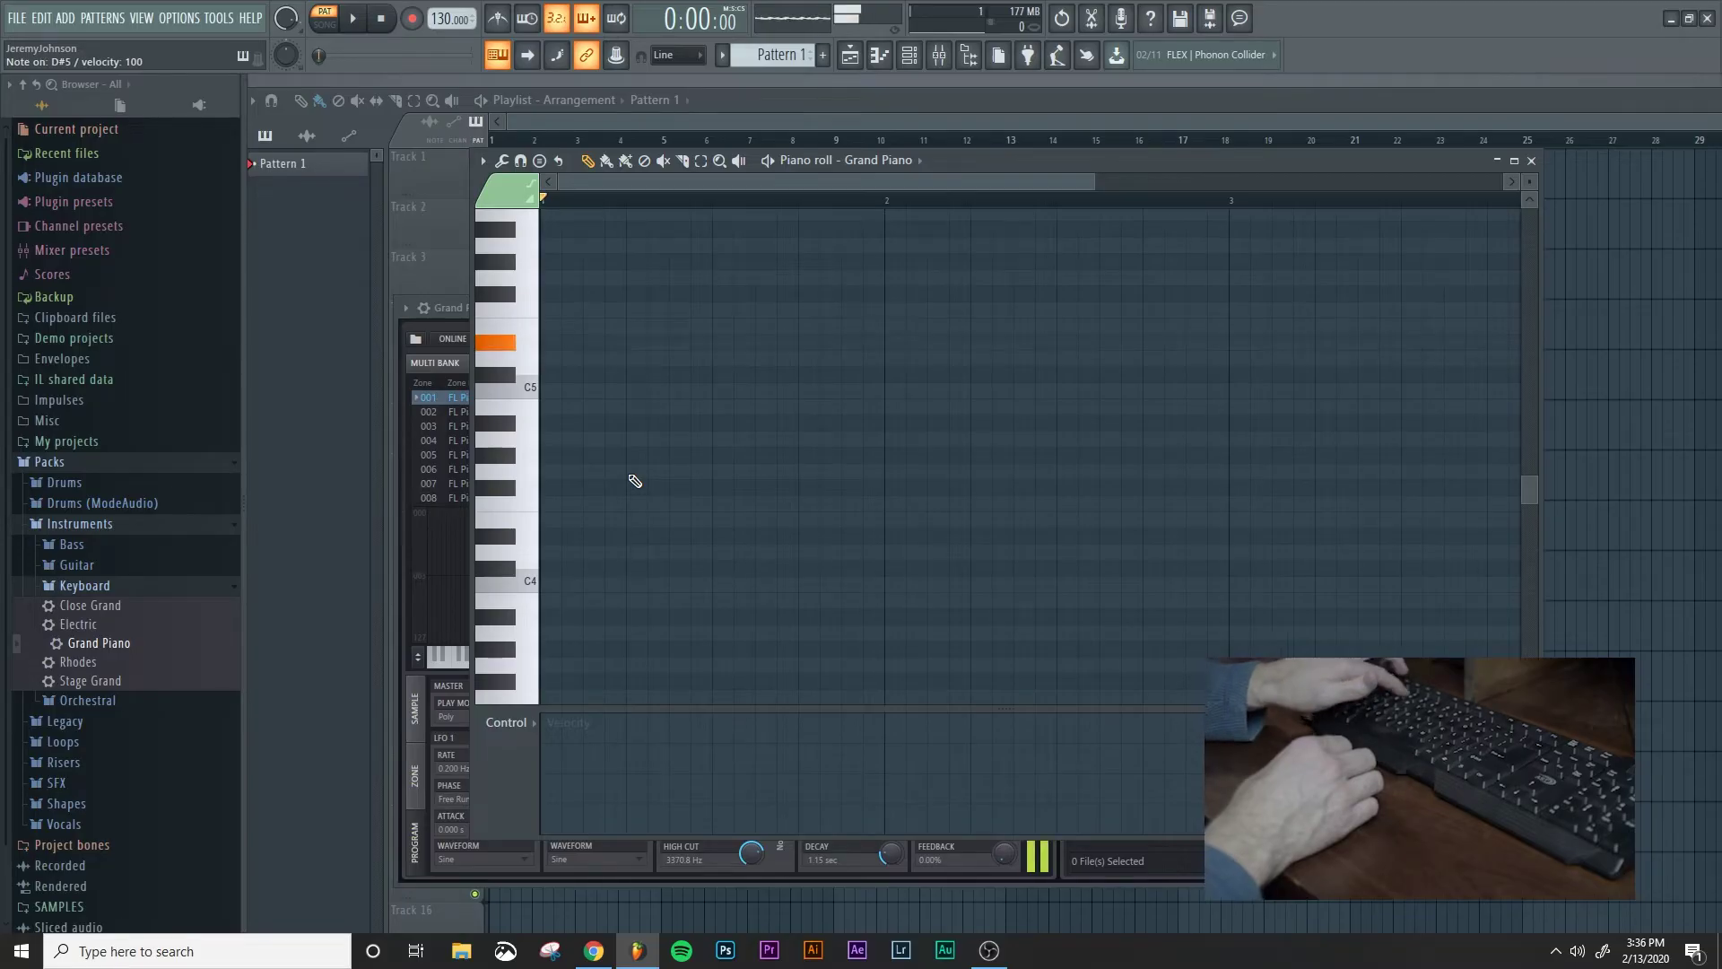
key("semicolon")
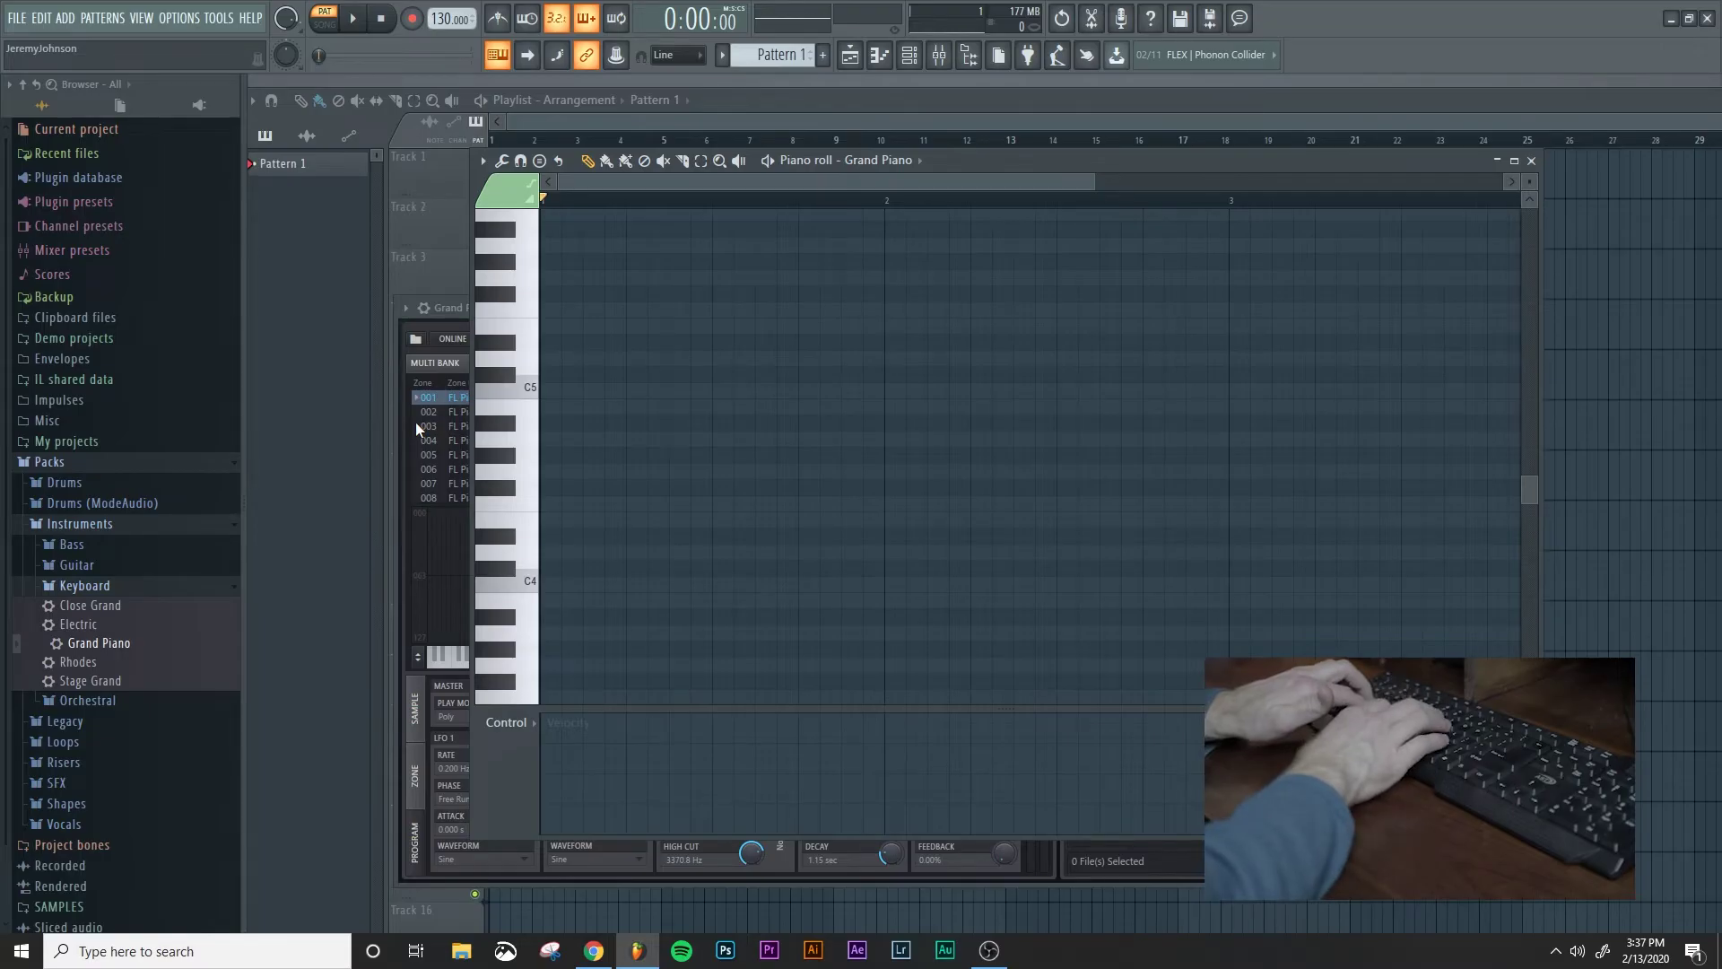
key("z")
key("c")
key("b")
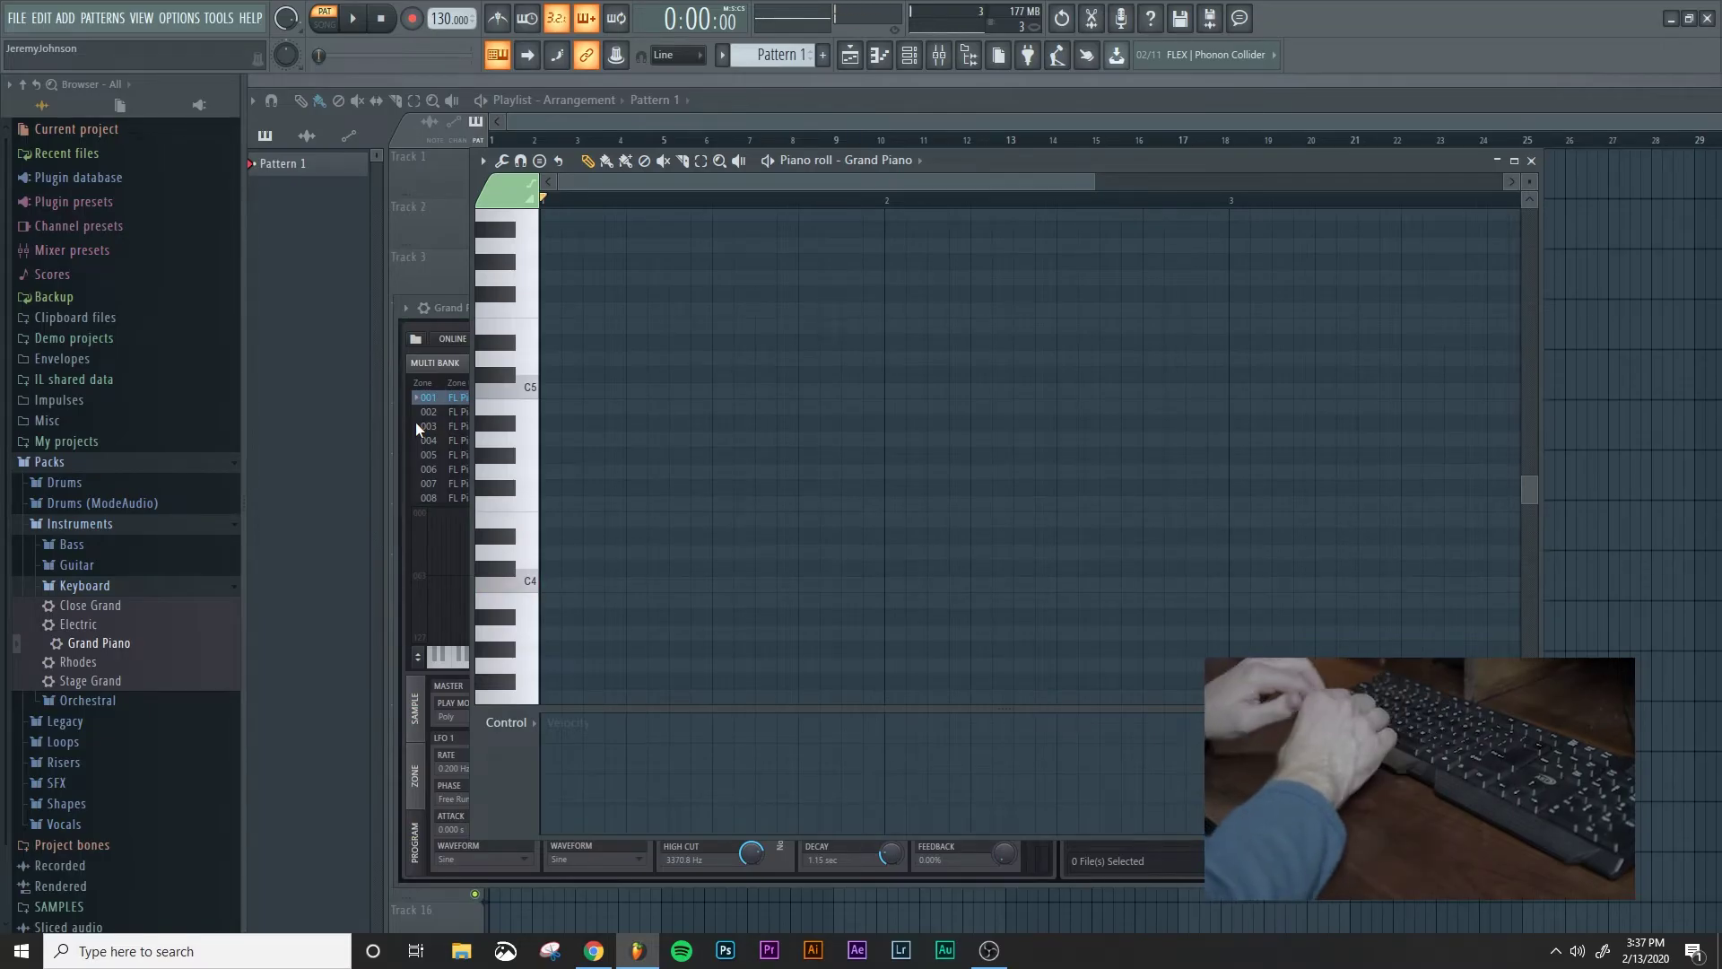
key("c")
key("b")
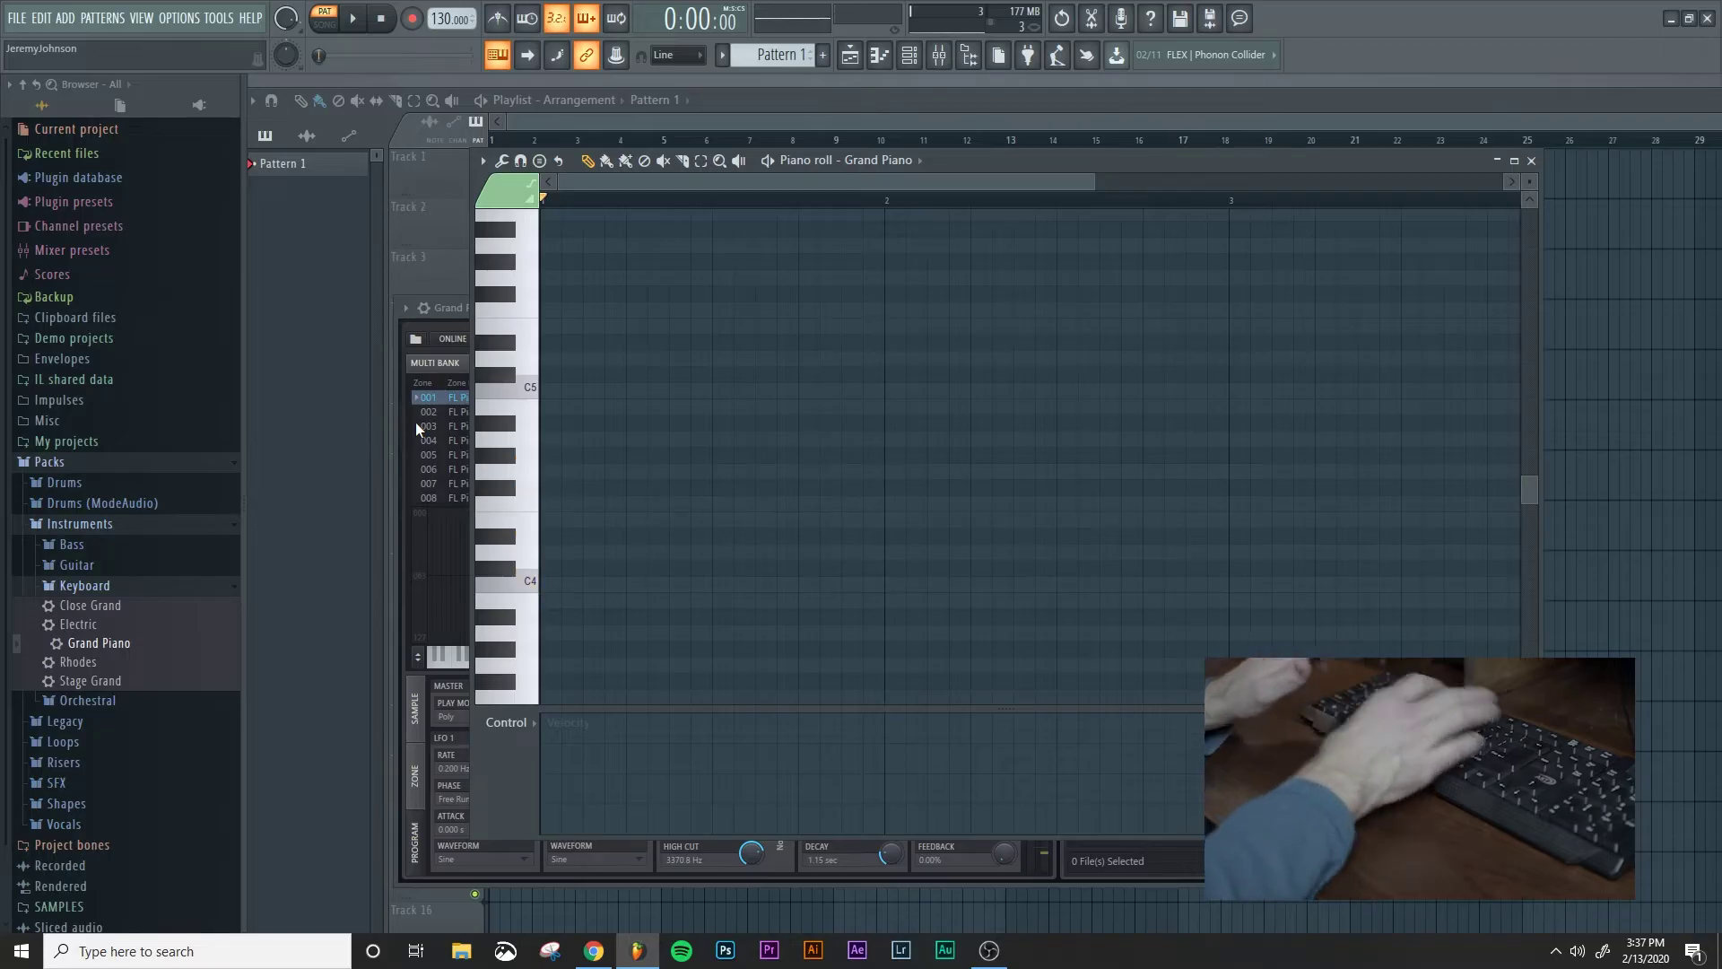
key("z")
key("c")
key("b")
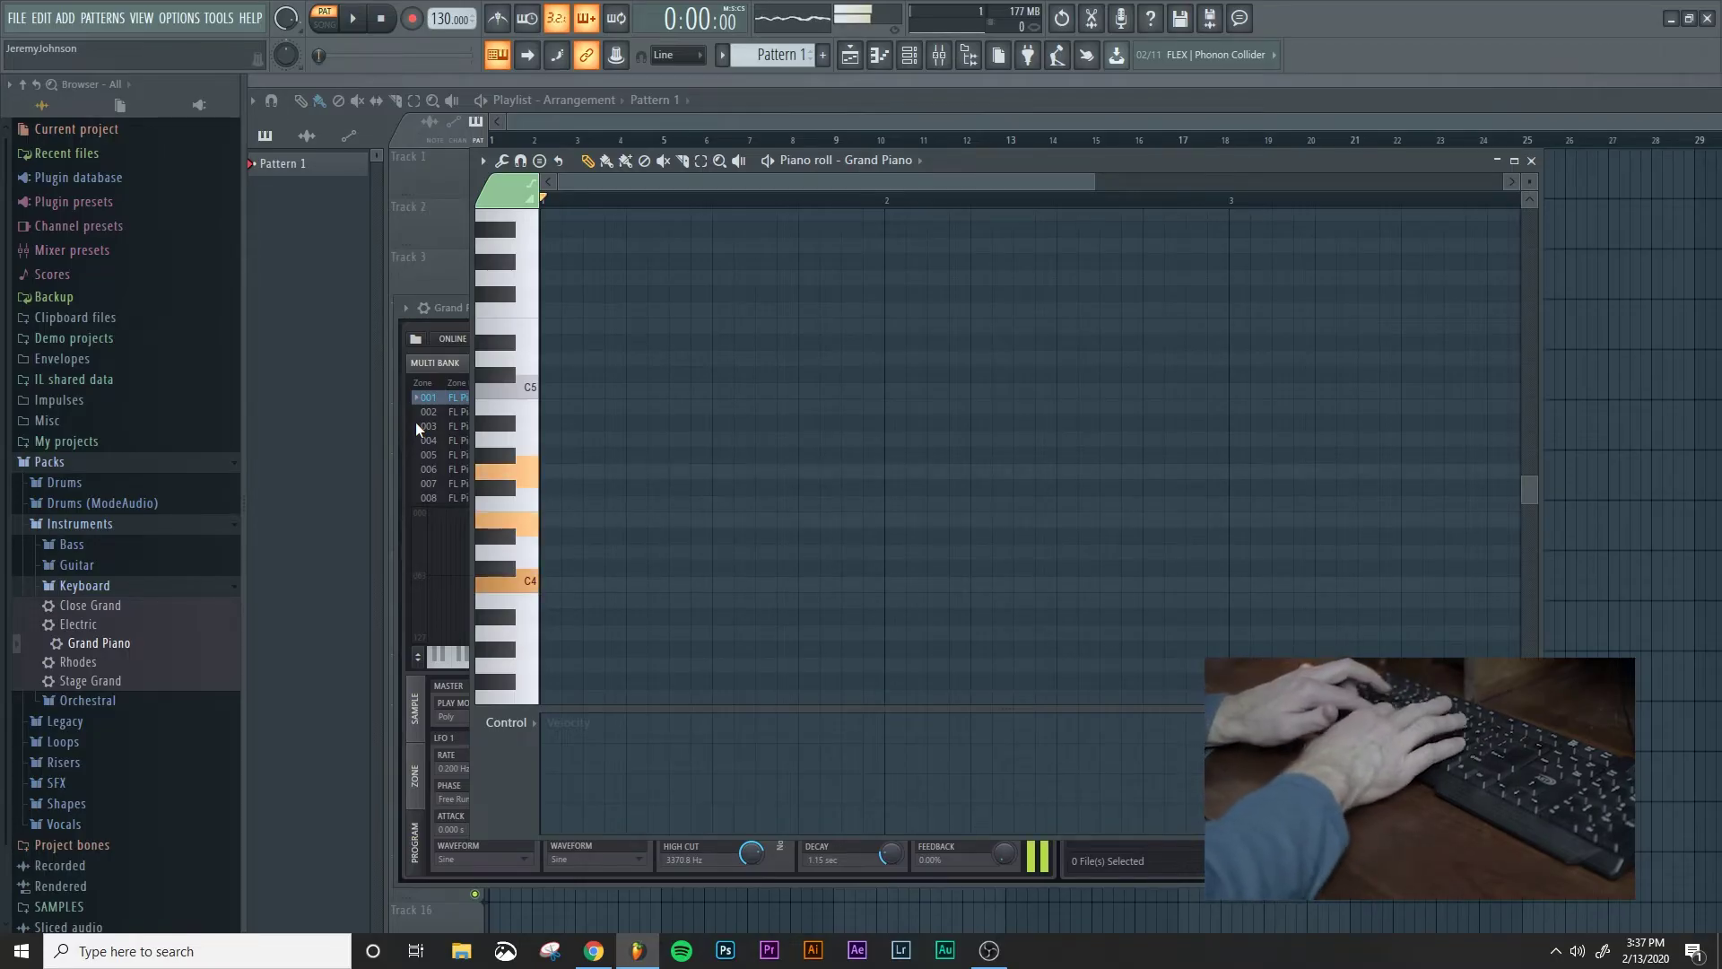
key("x")
key("v")
key("n")
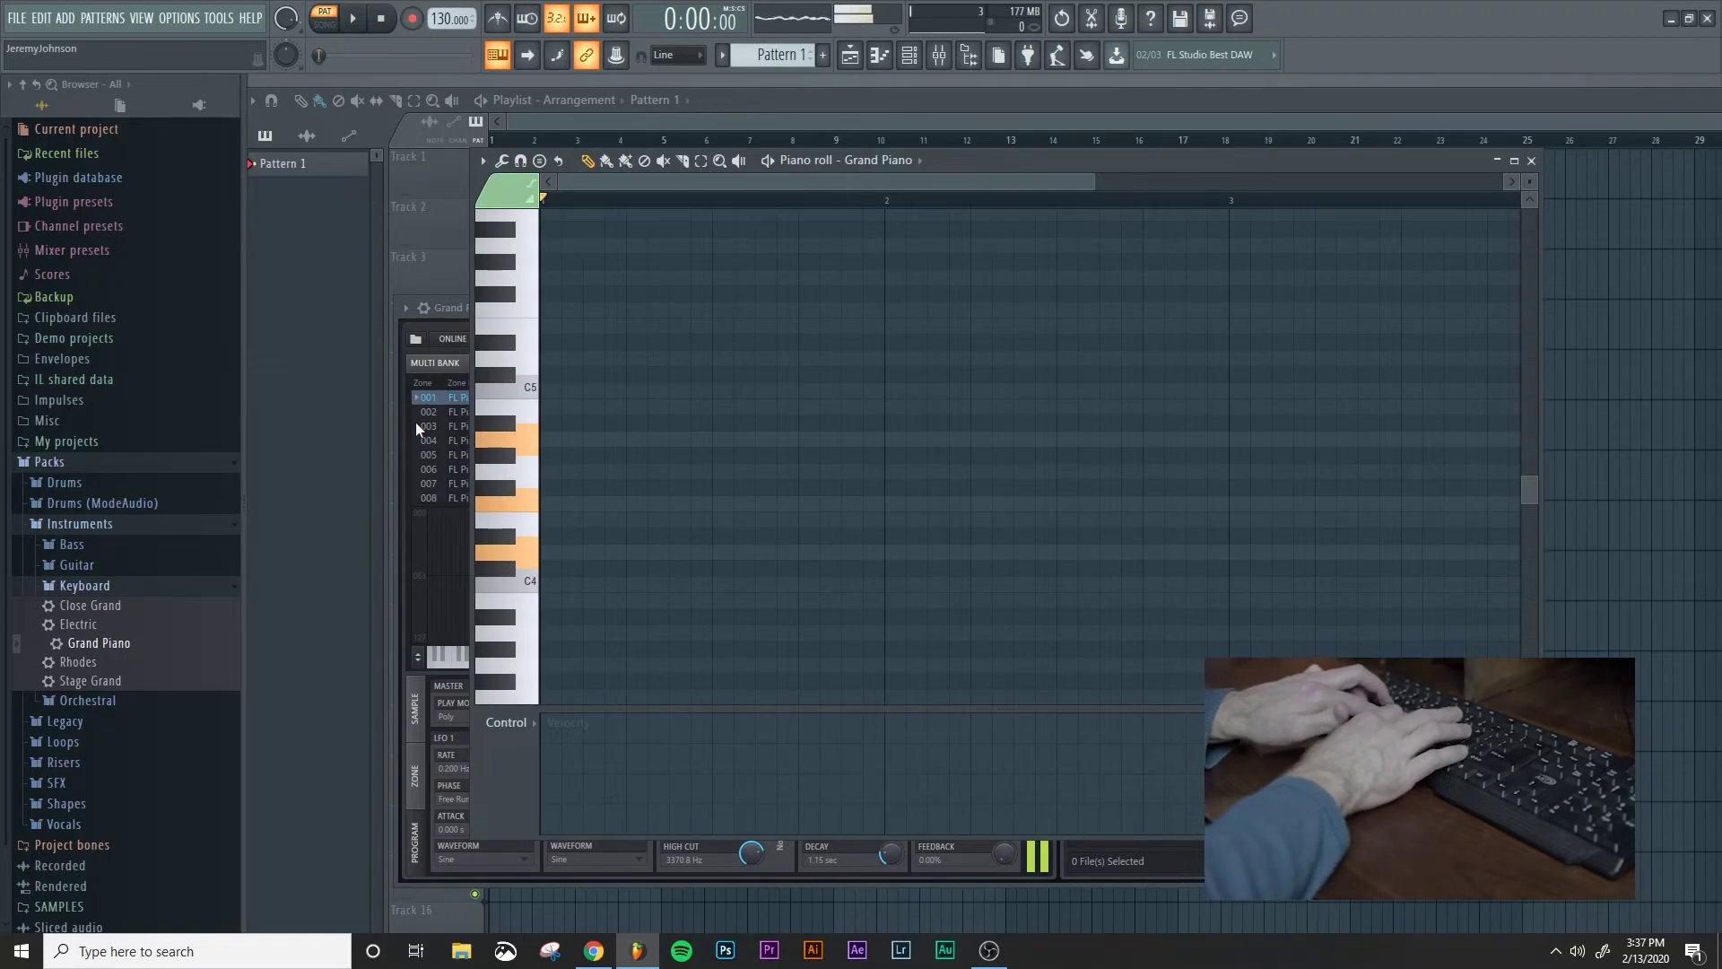
key("c")
key("b")
key("m")
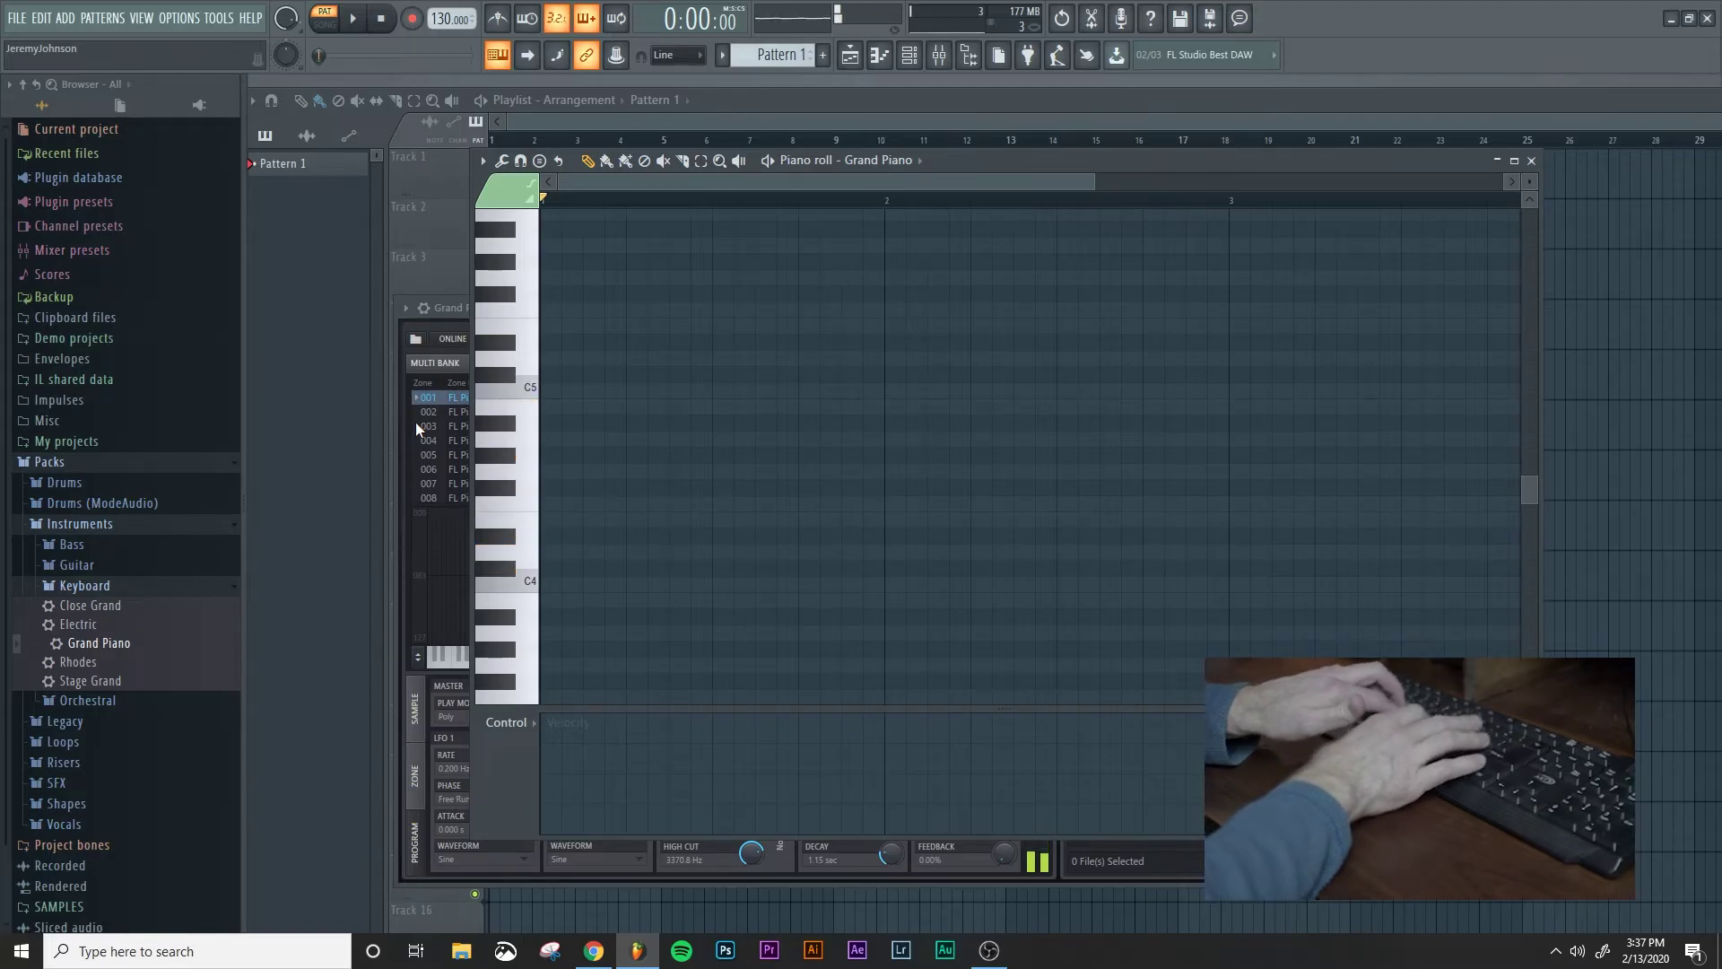
key("v")
key("n")
key("comma")
key("b")
key("m")
key("period")
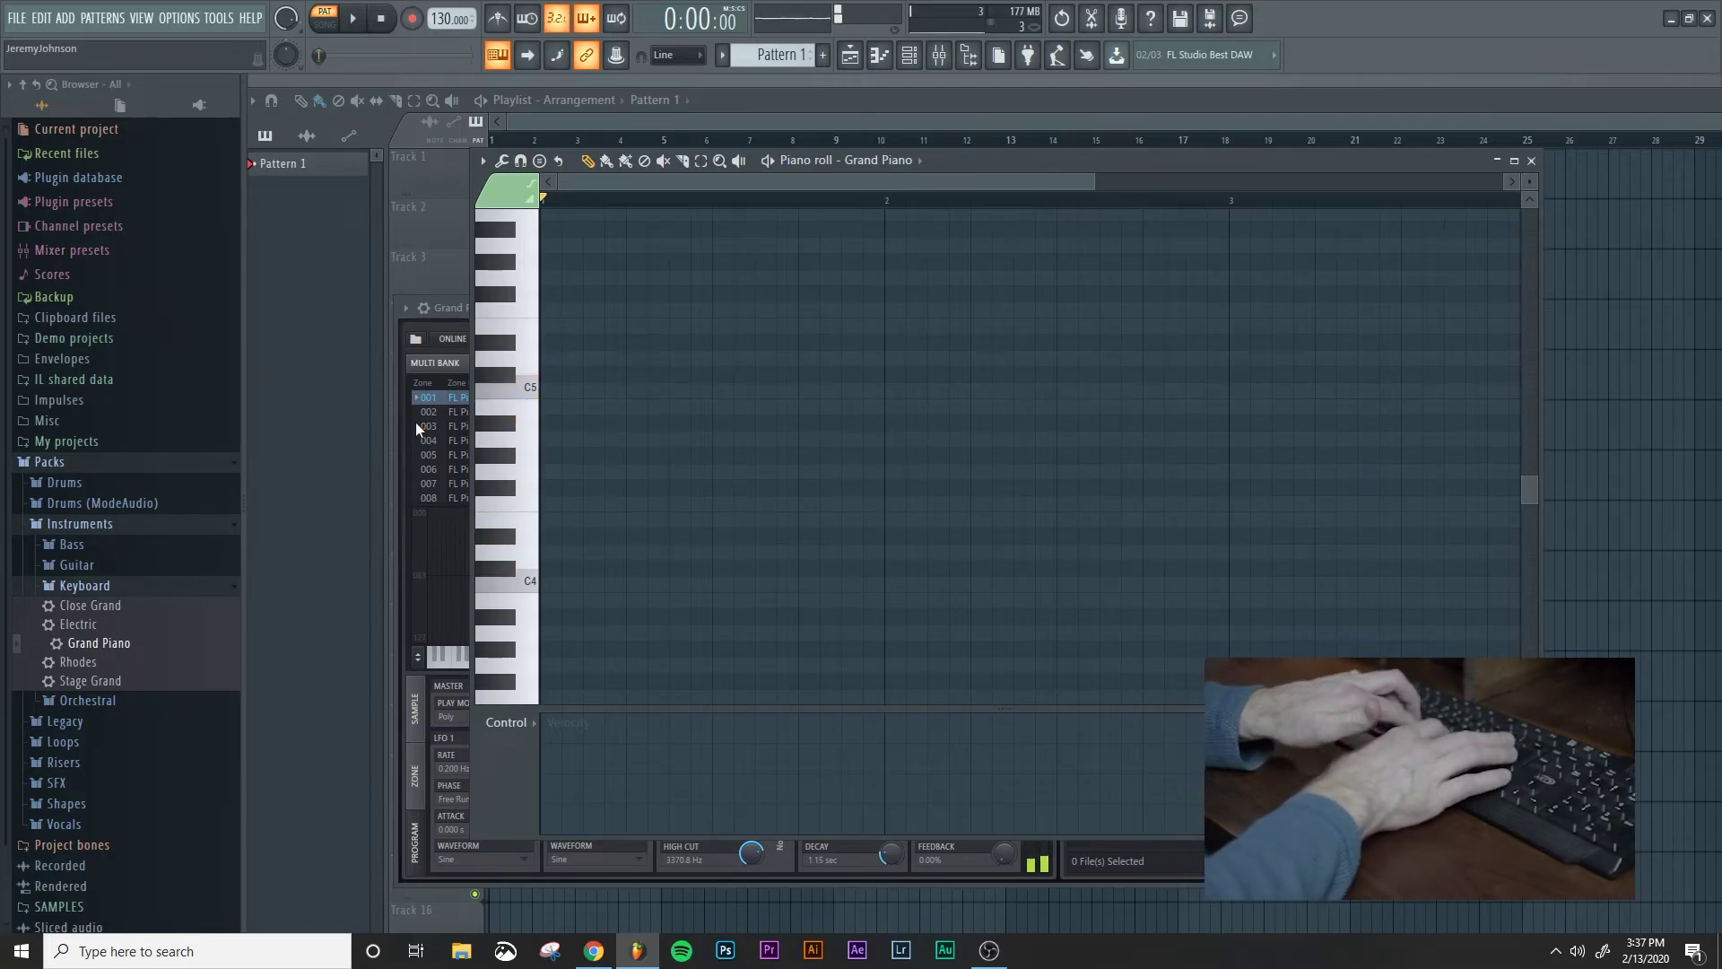
key("n")
key("comma")
key("slash")
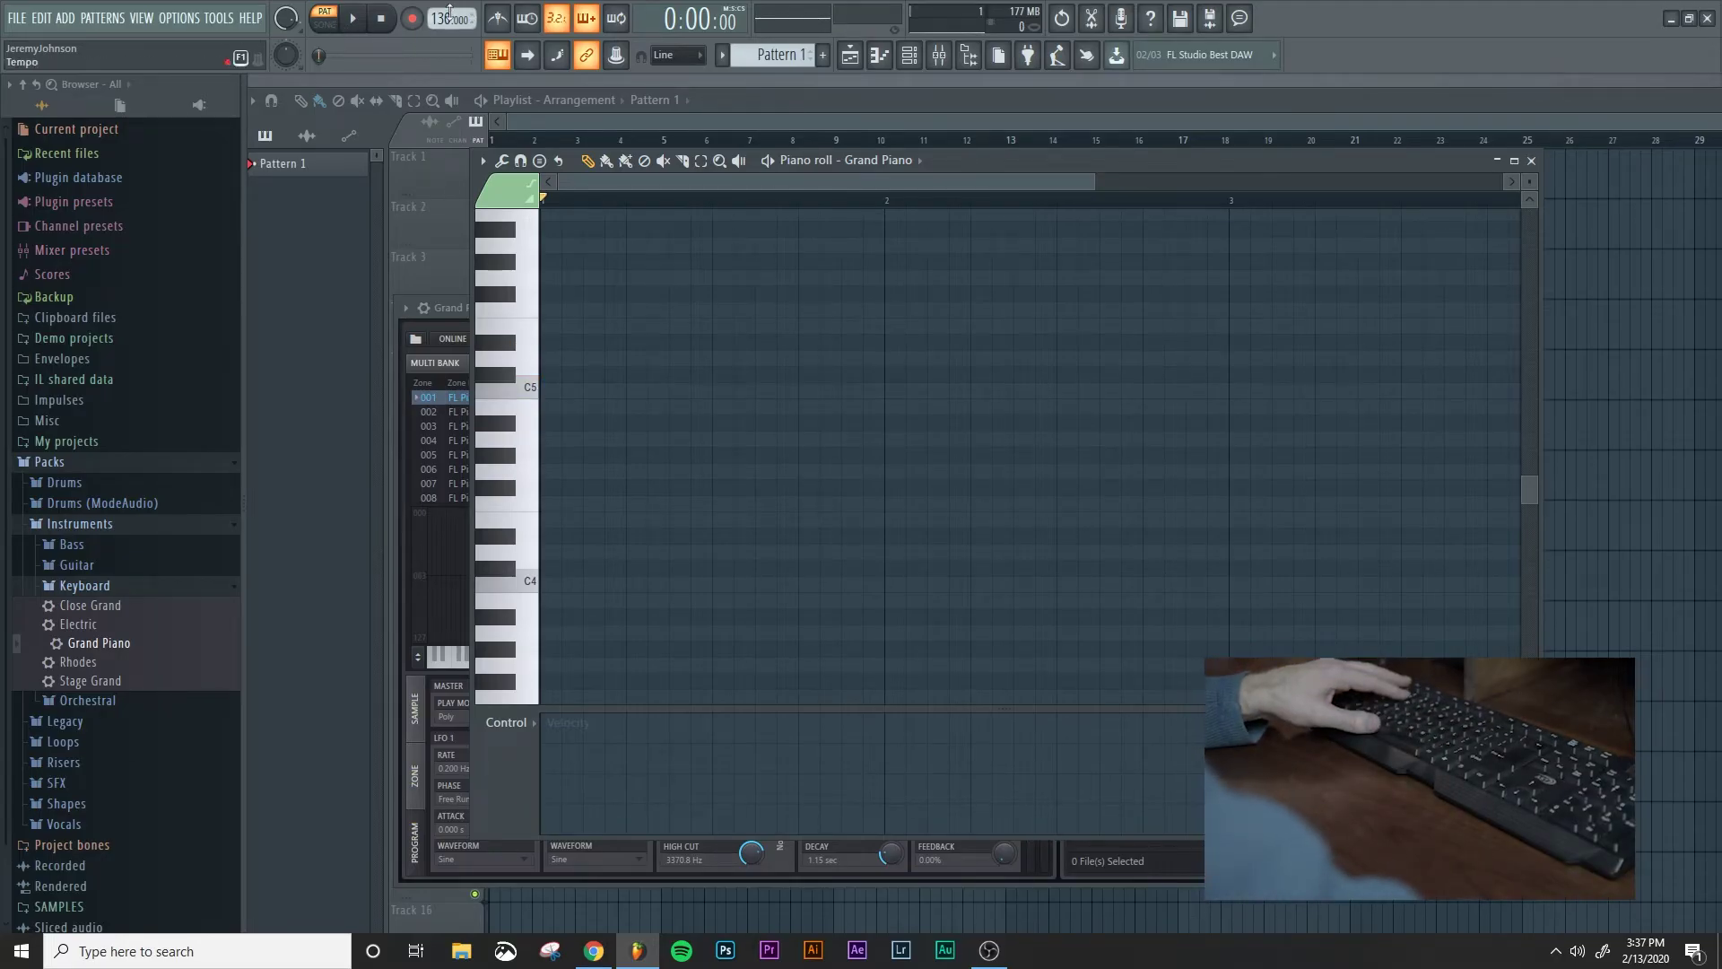
left_click(499, 20)
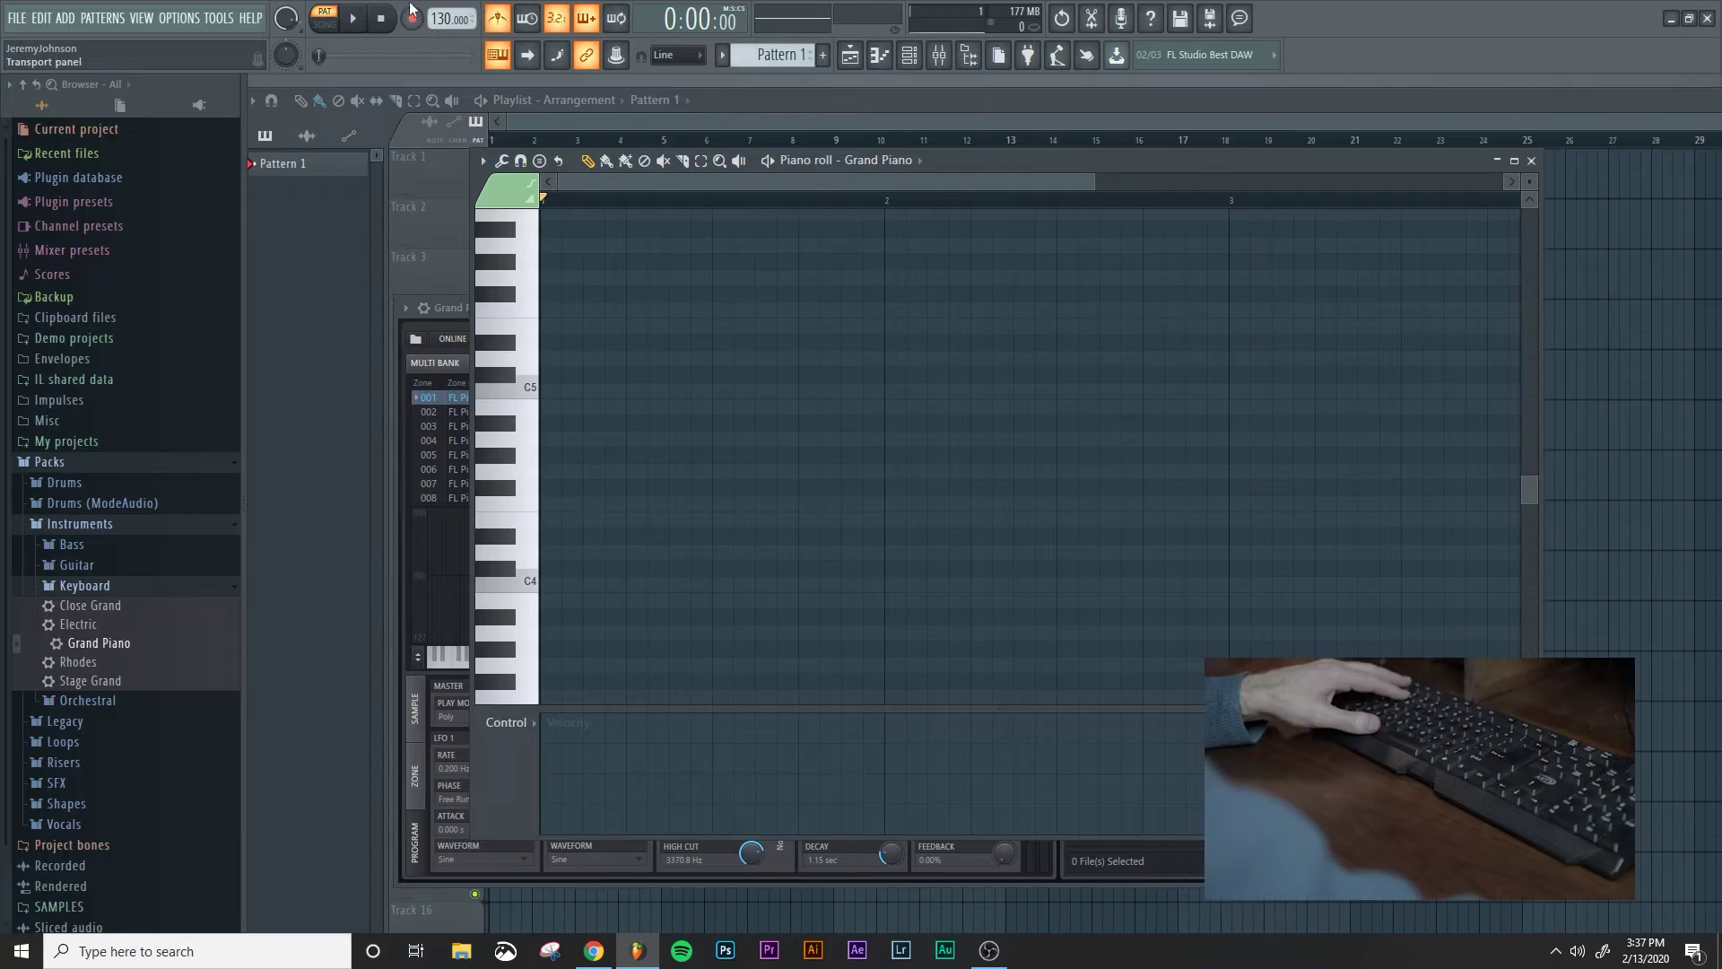
left_click(355, 22)
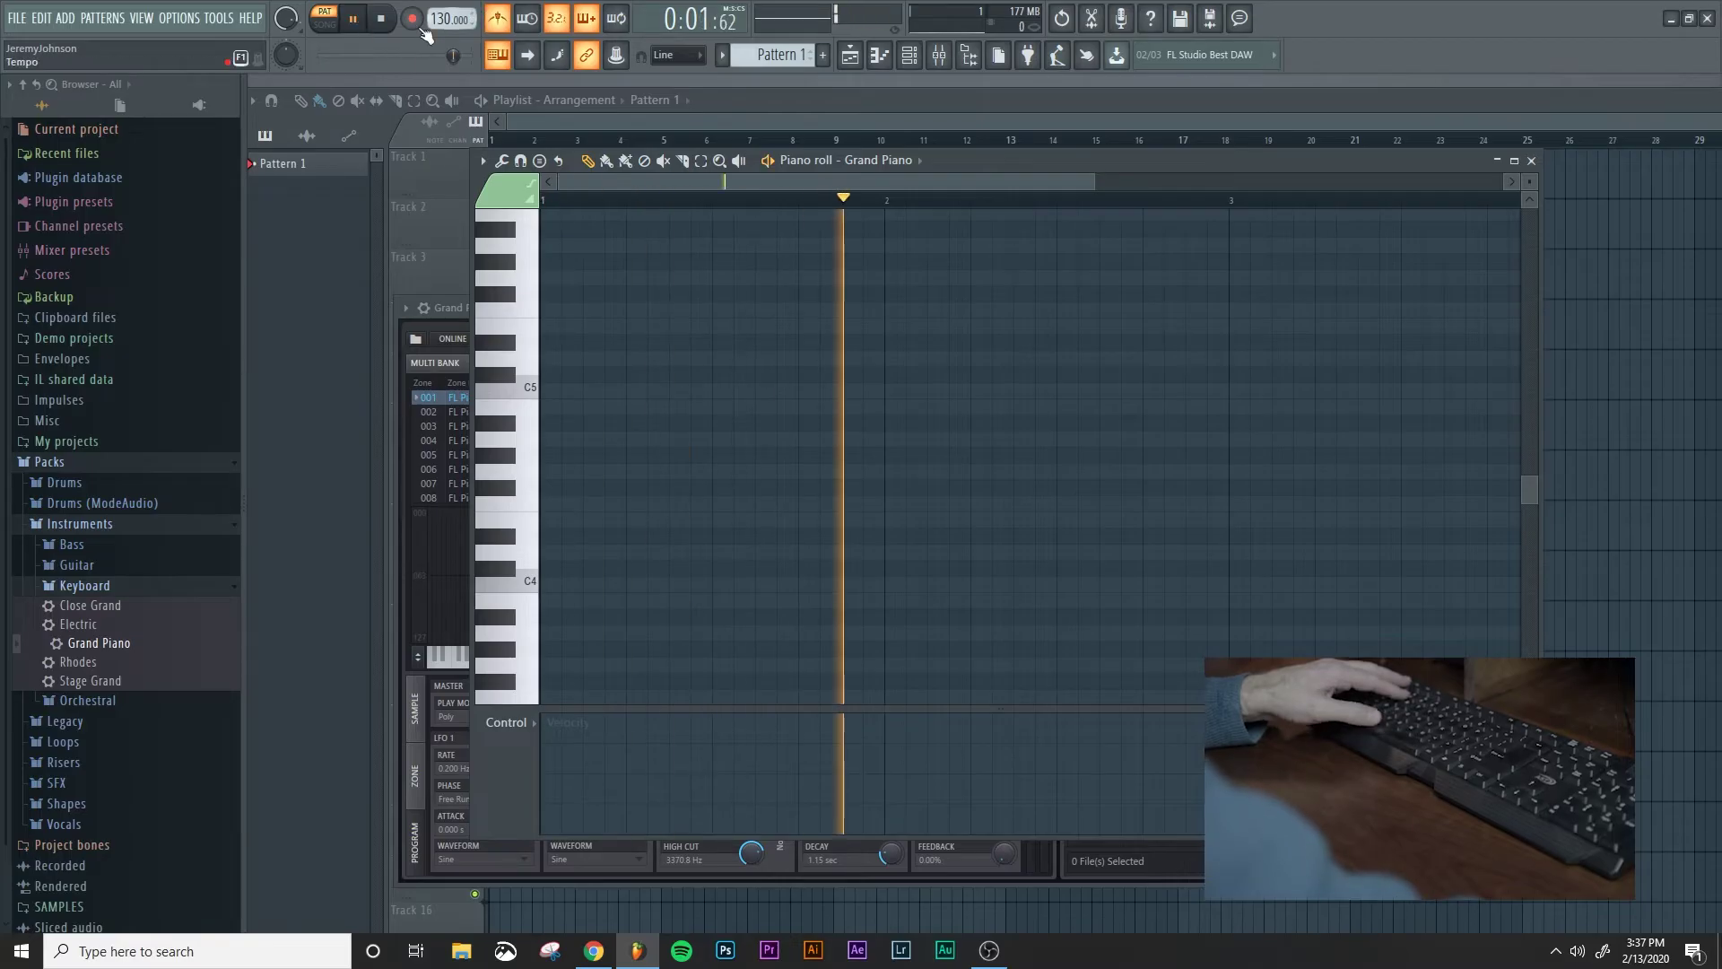
left_click(381, 20)
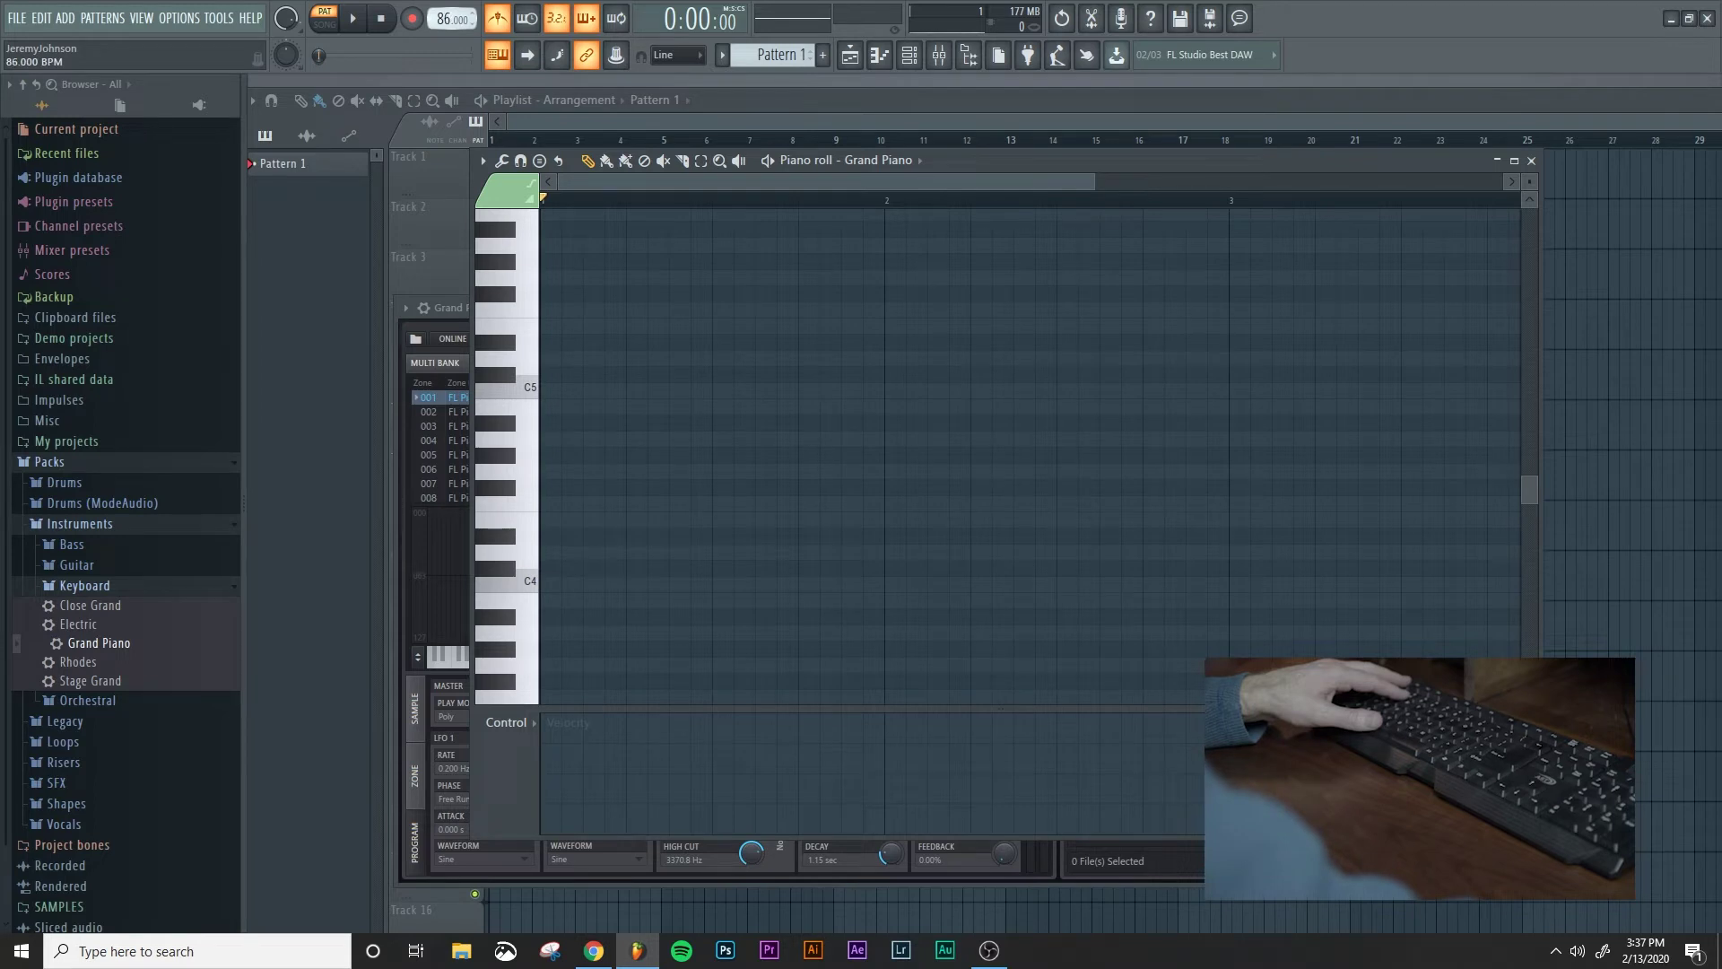
left_click(356, 22)
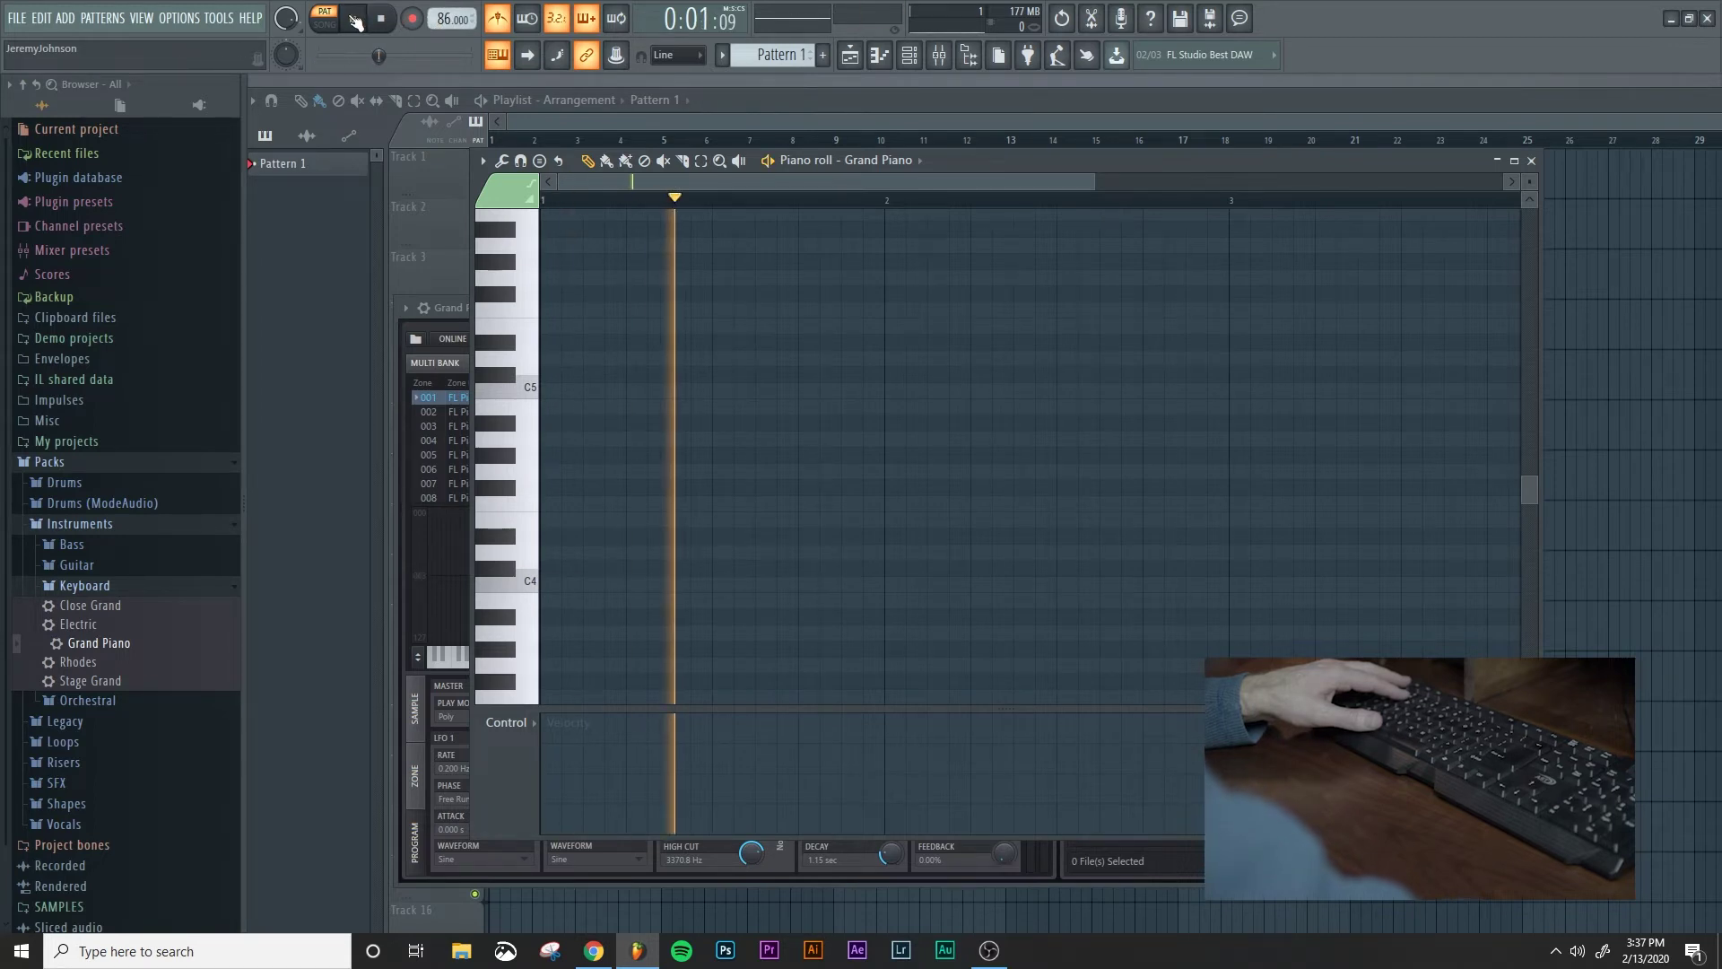
key("z")
key("c")
key("b")
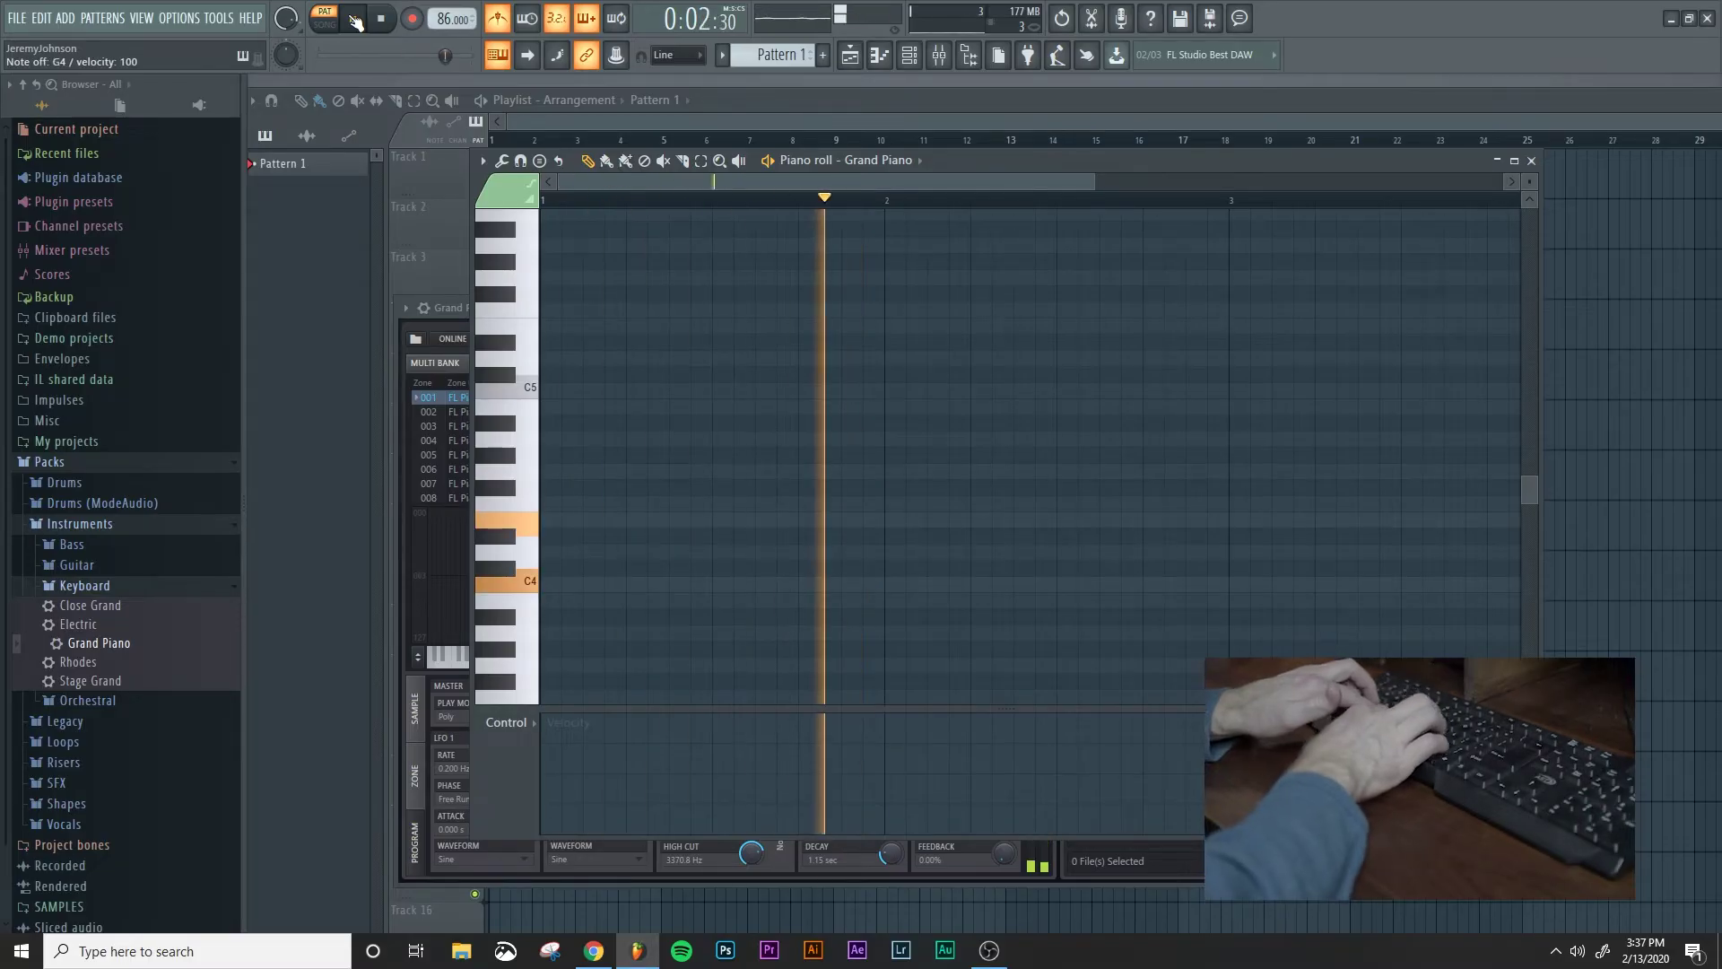
key("v")
key("n")
key("comma")
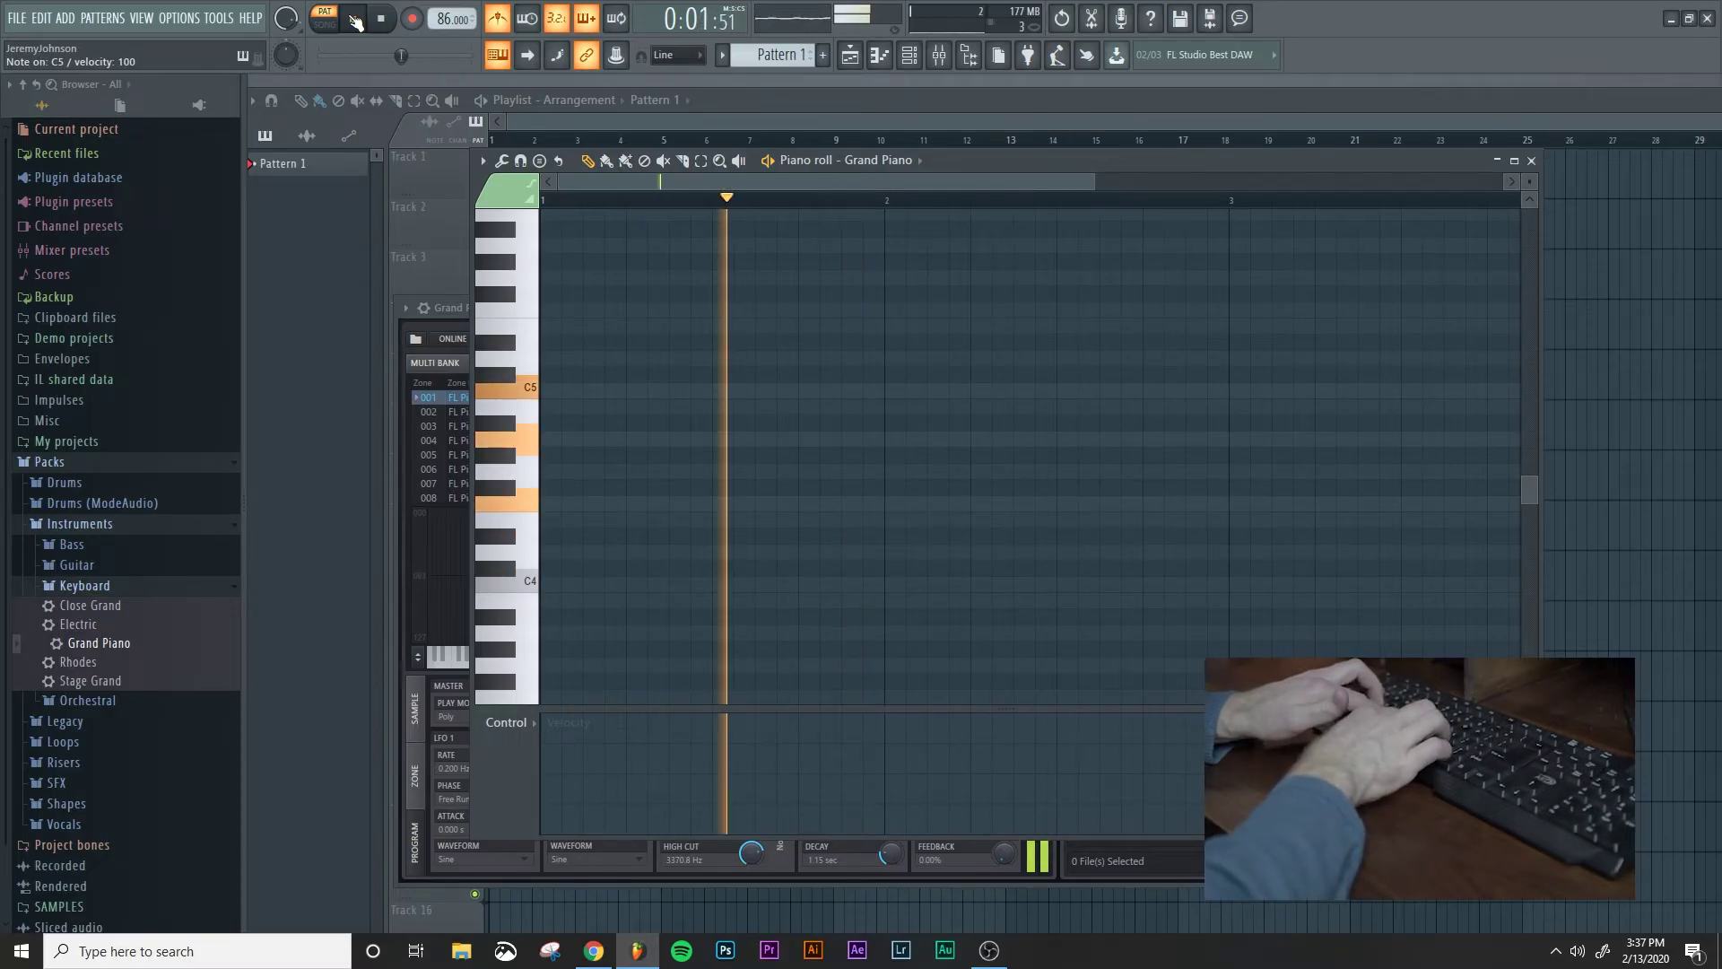
key("c")
key("b")
key("m")
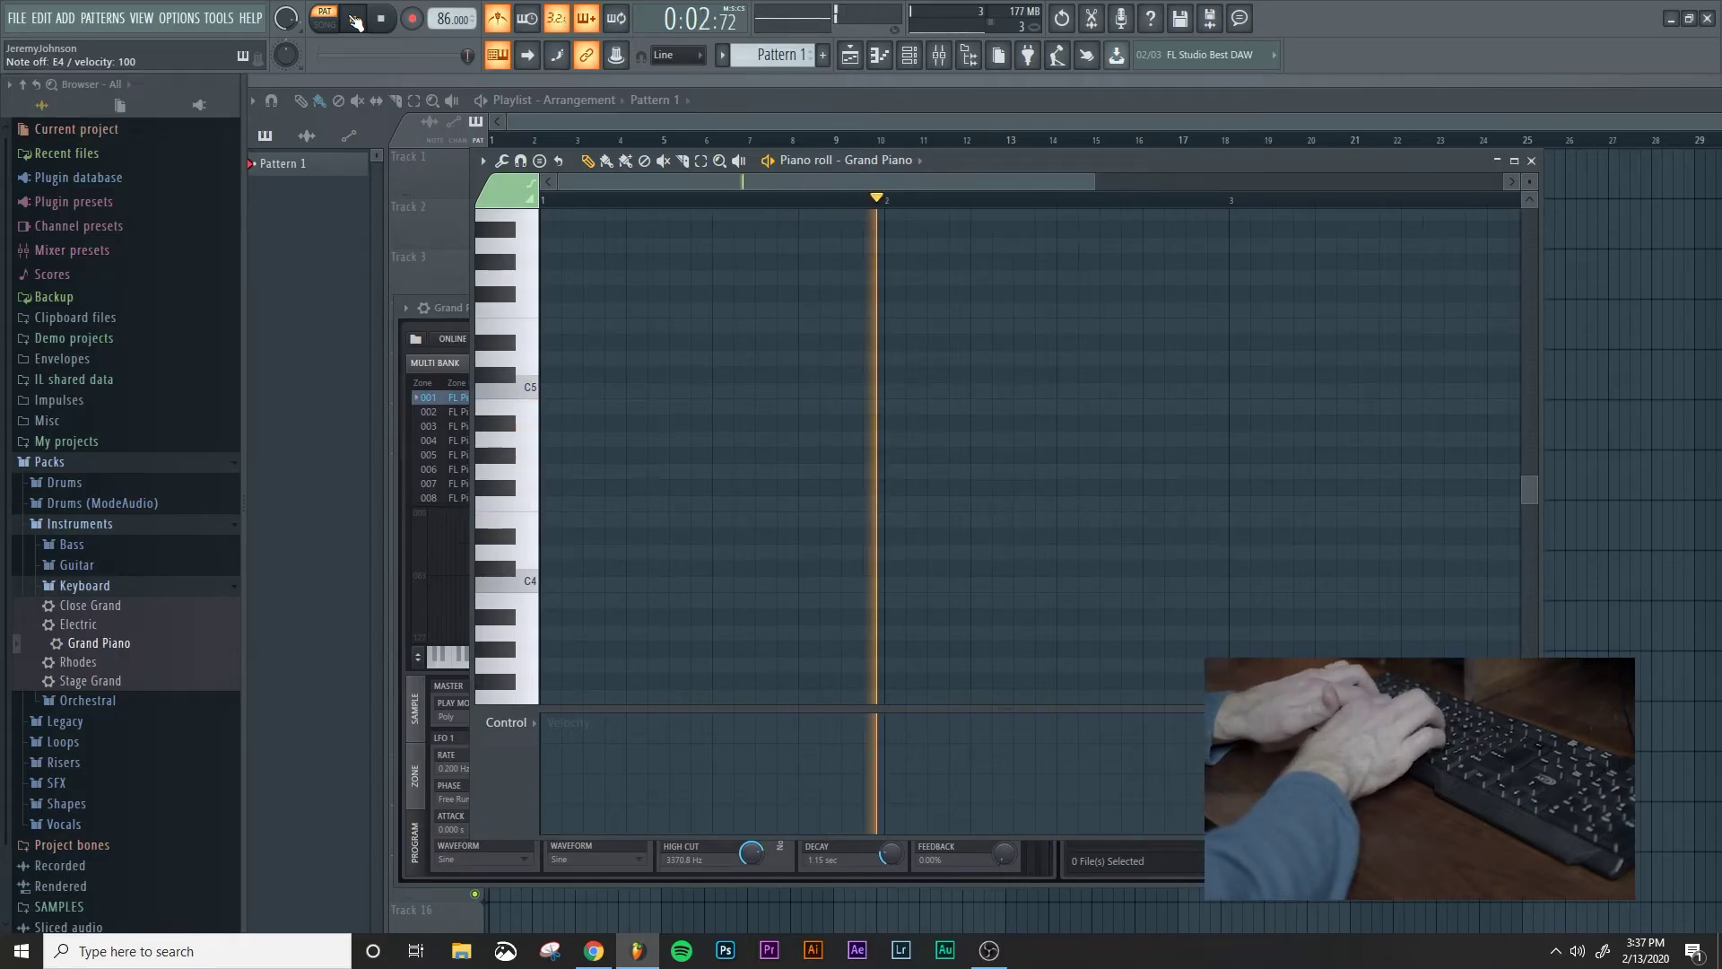
key("x")
key("v")
key("n")
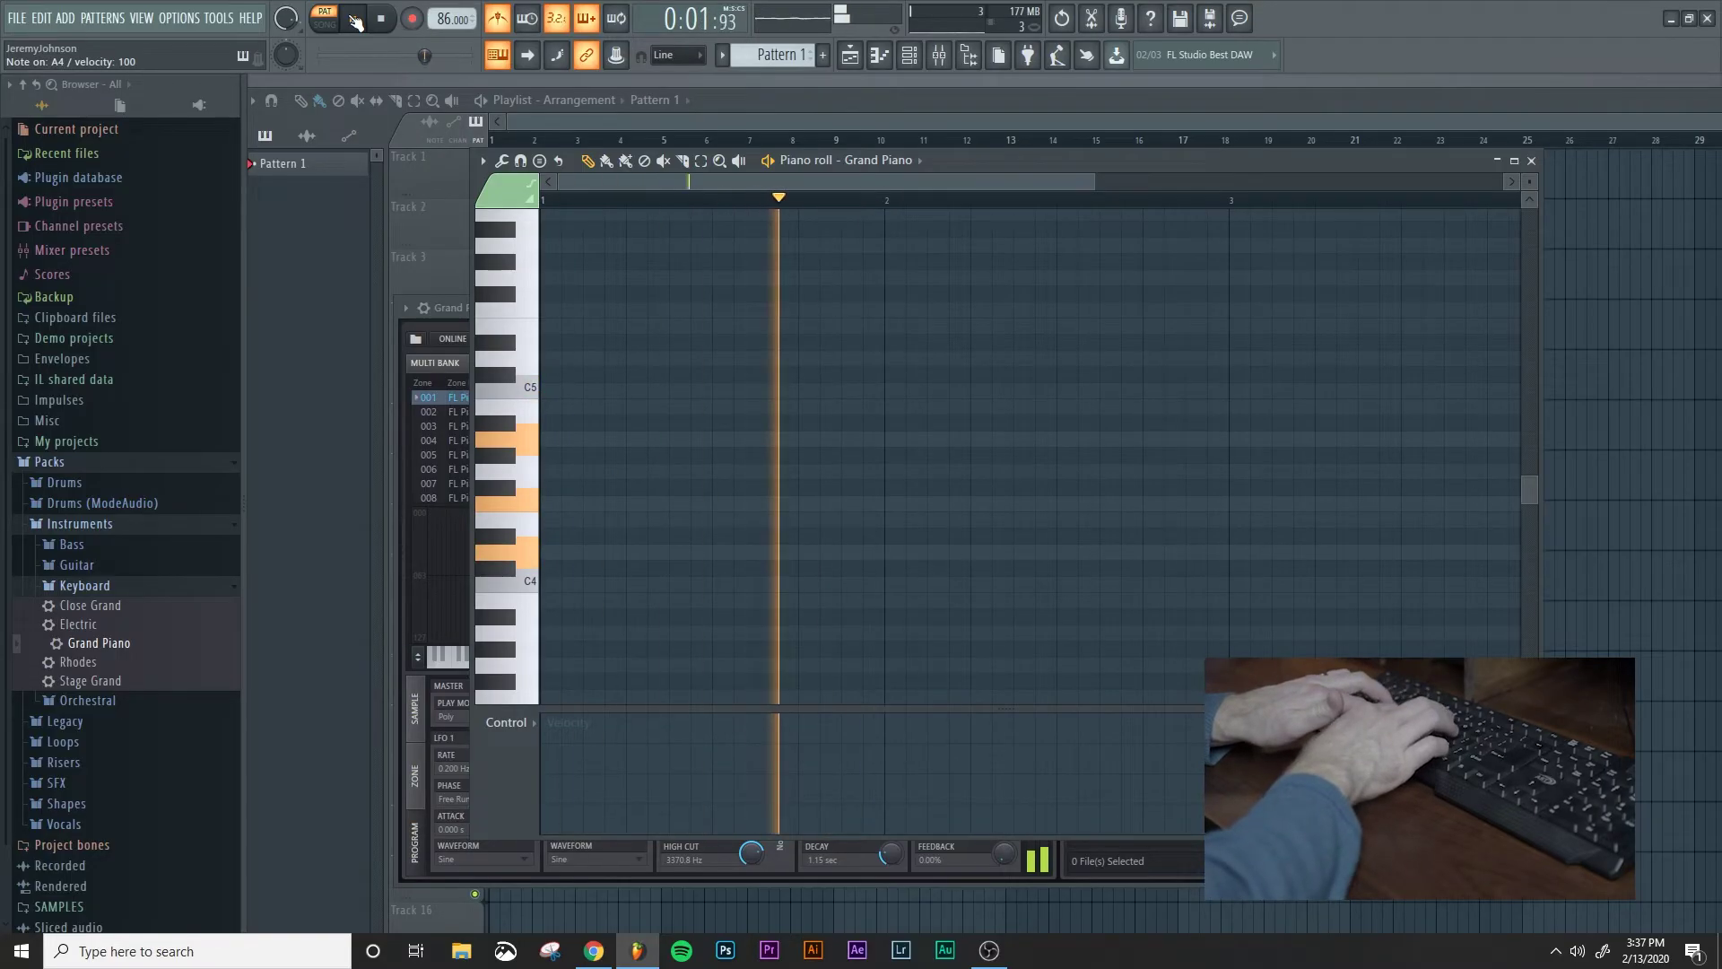
key("z")
key("c")
key("b")
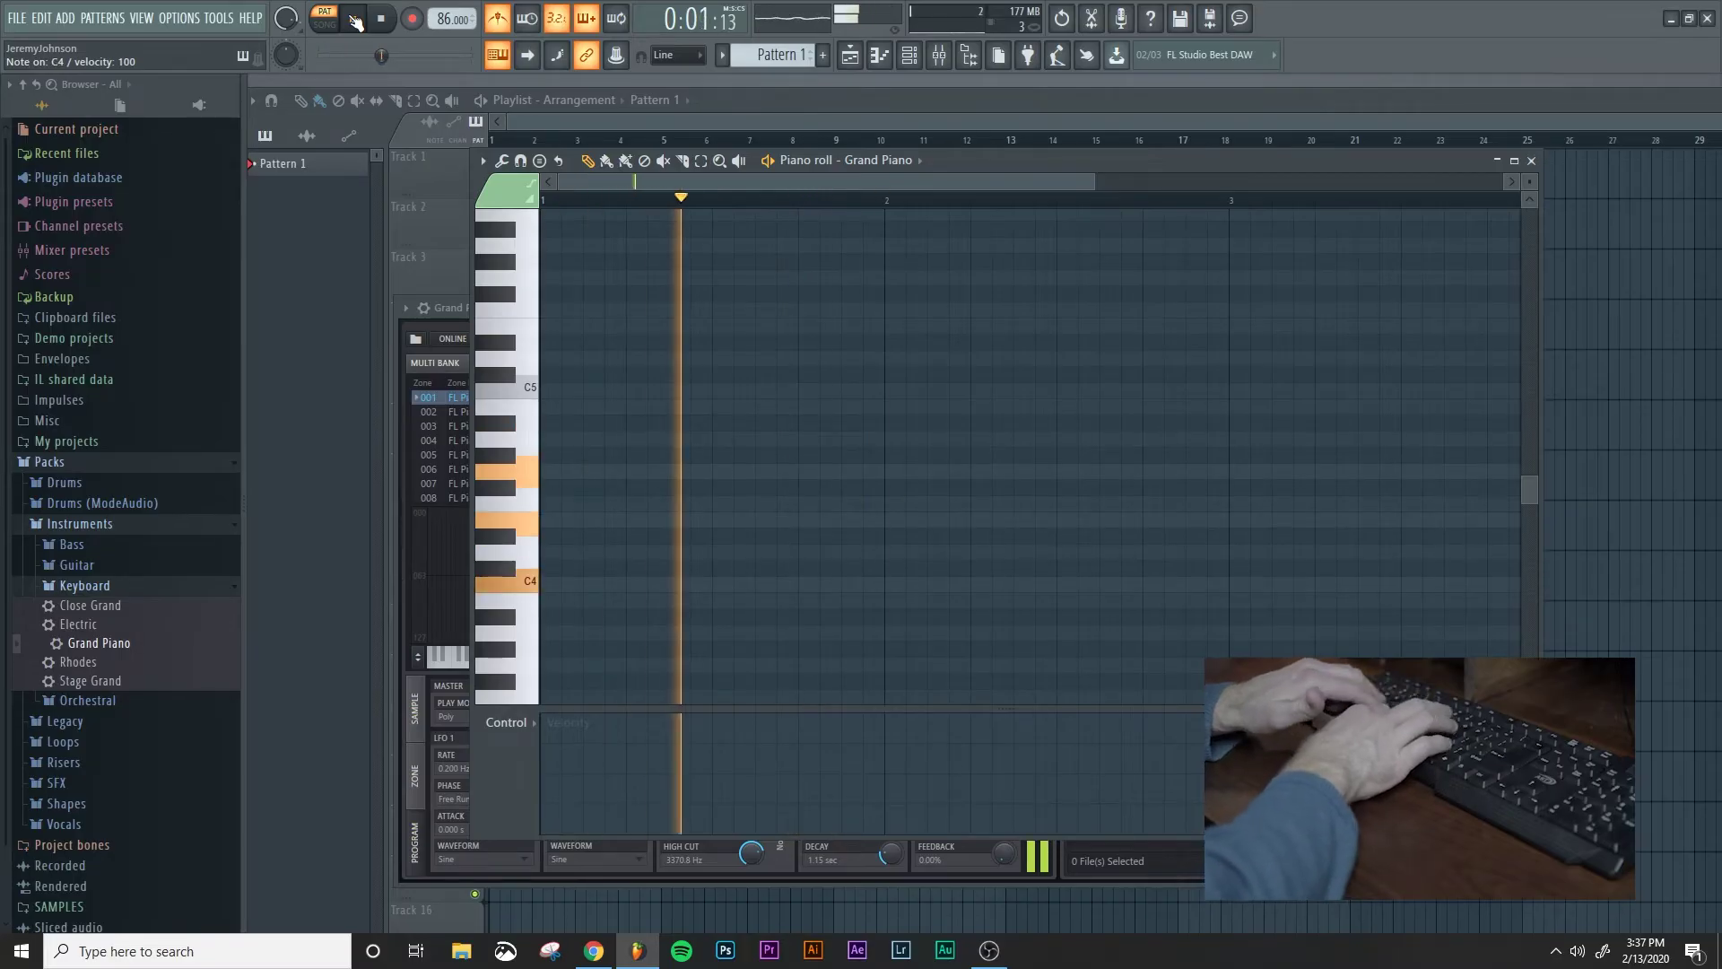
key("b")
key("m")
key("period")
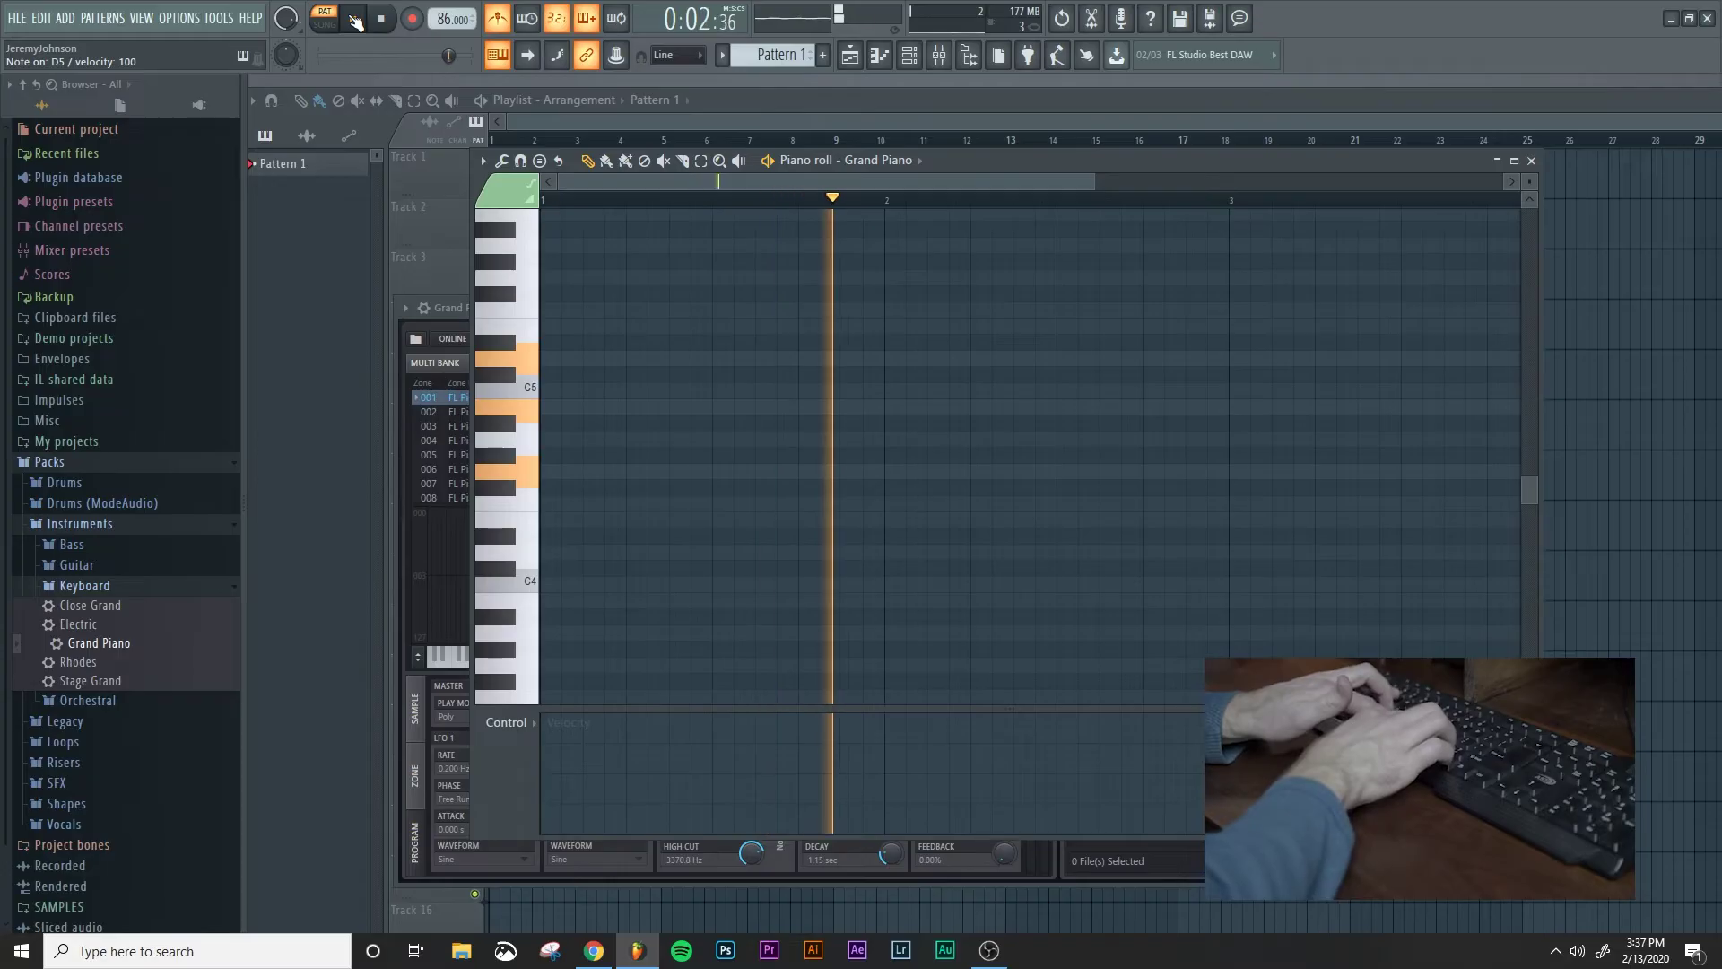
key("v")
key("n")
key("comma")
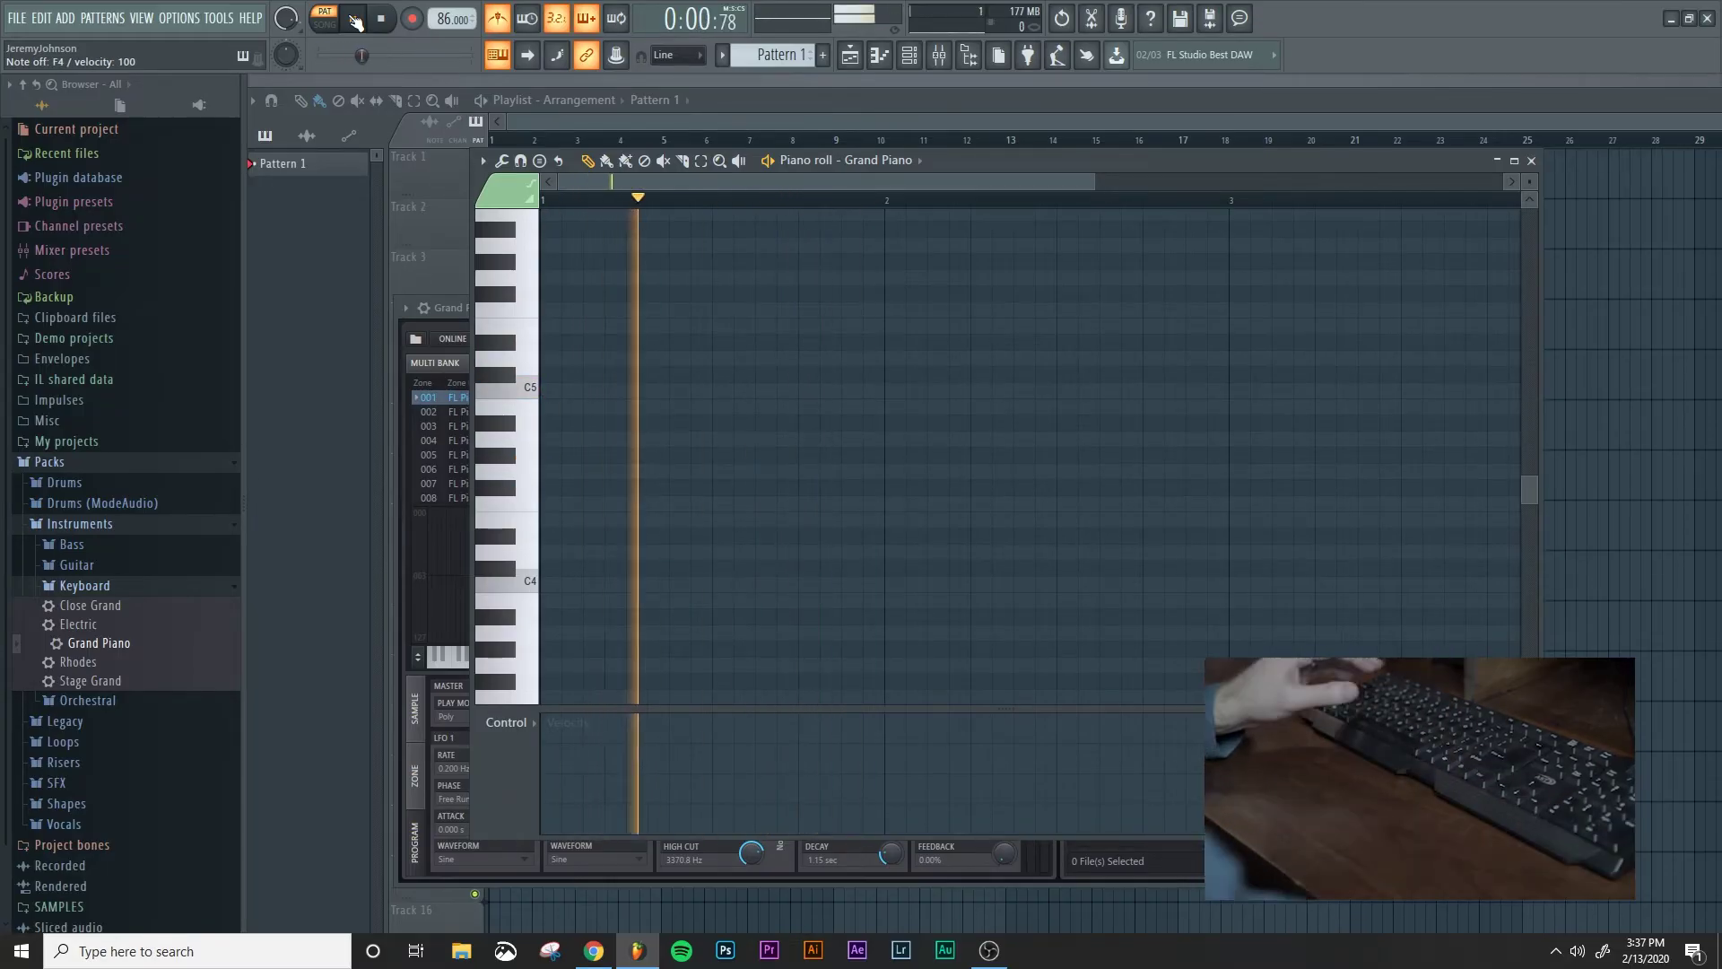
key("space")
right_click(411, 20)
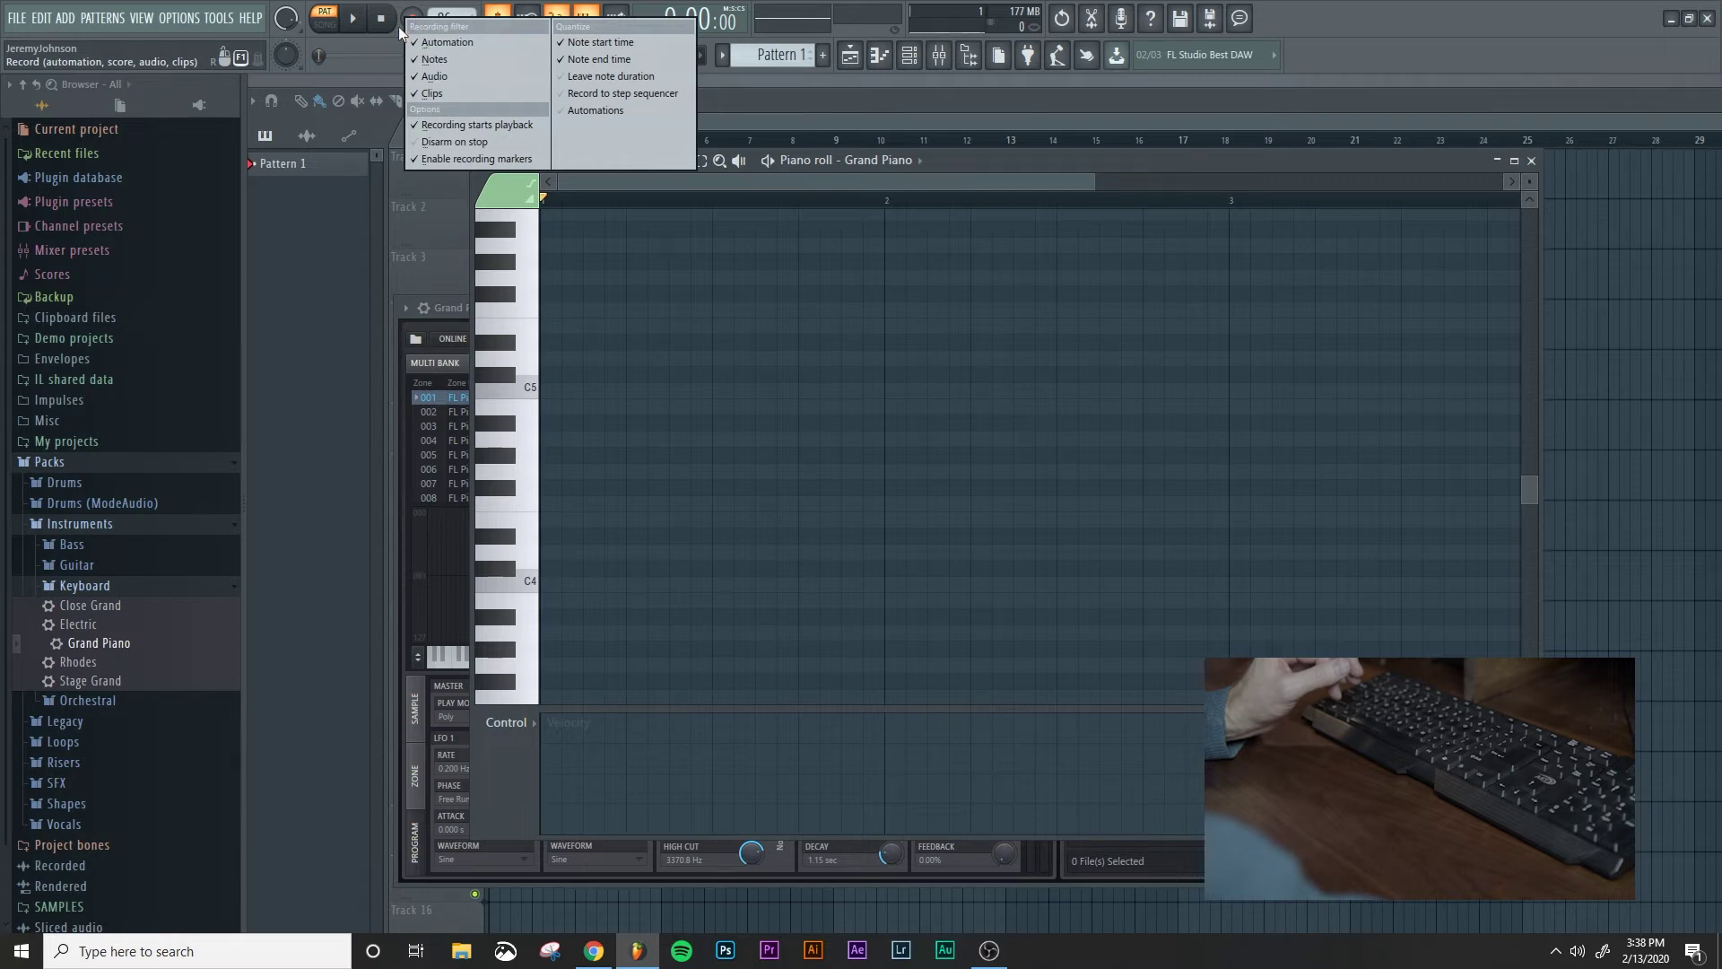
left_click(393, 43)
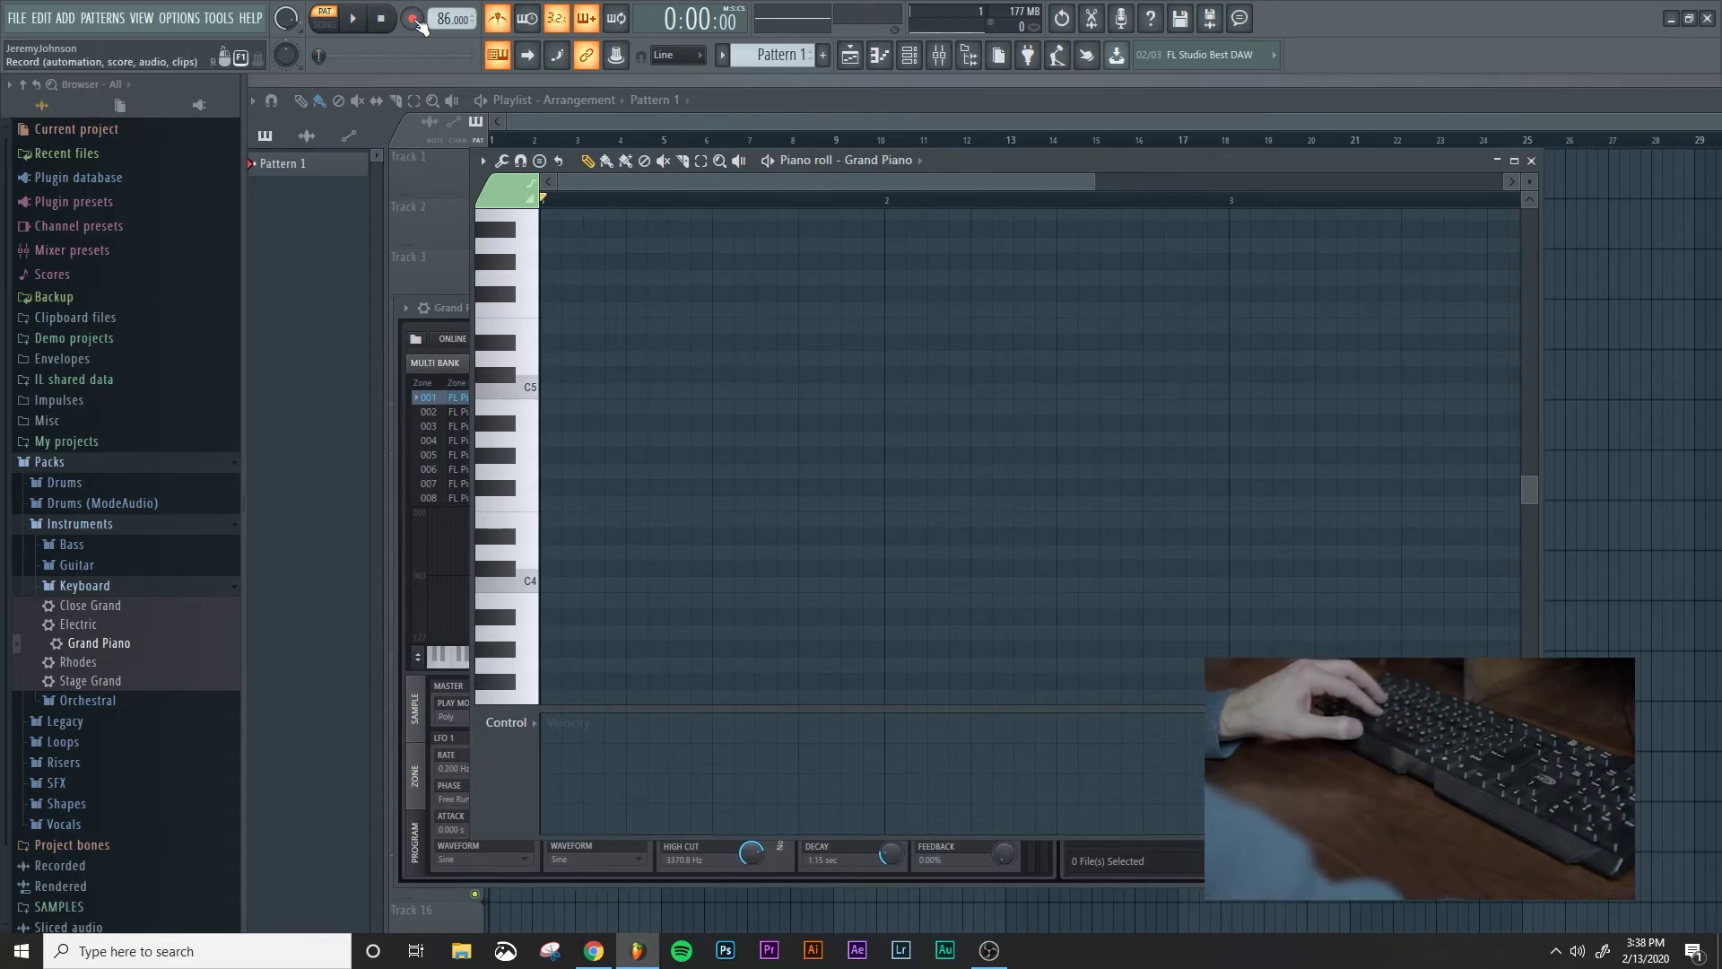
Start recording with a count-in and play the C, F and Em chords
key("r")
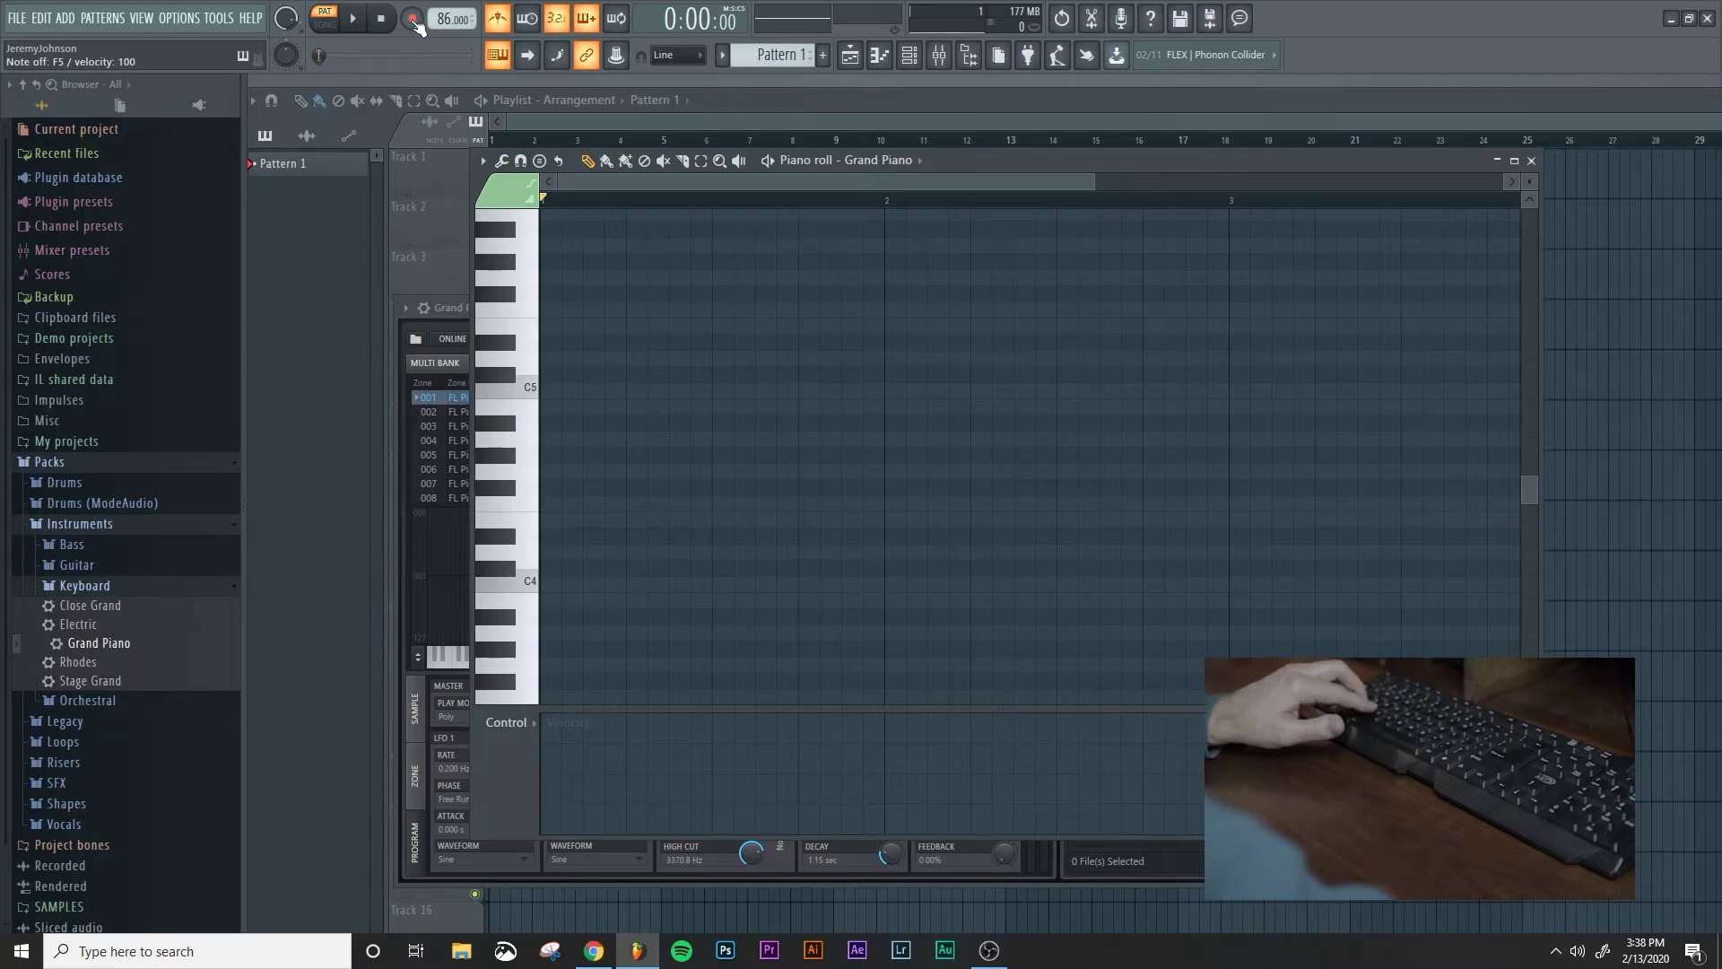
key("space")
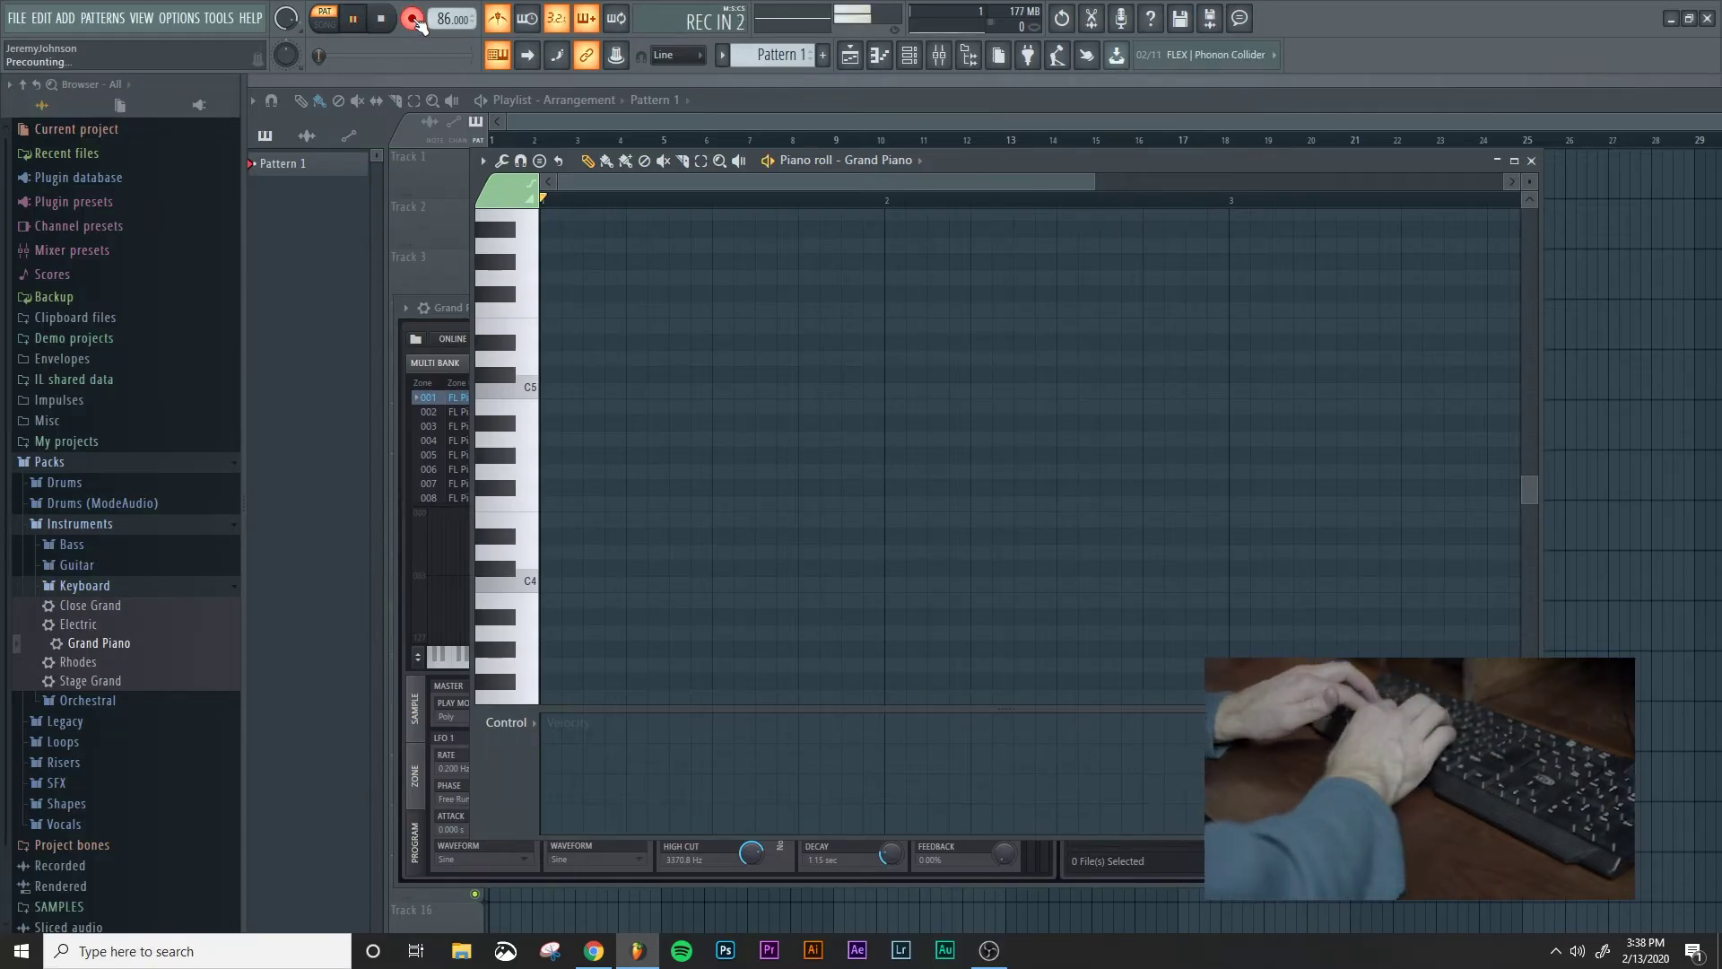
key("z")
key("c")
key("b")
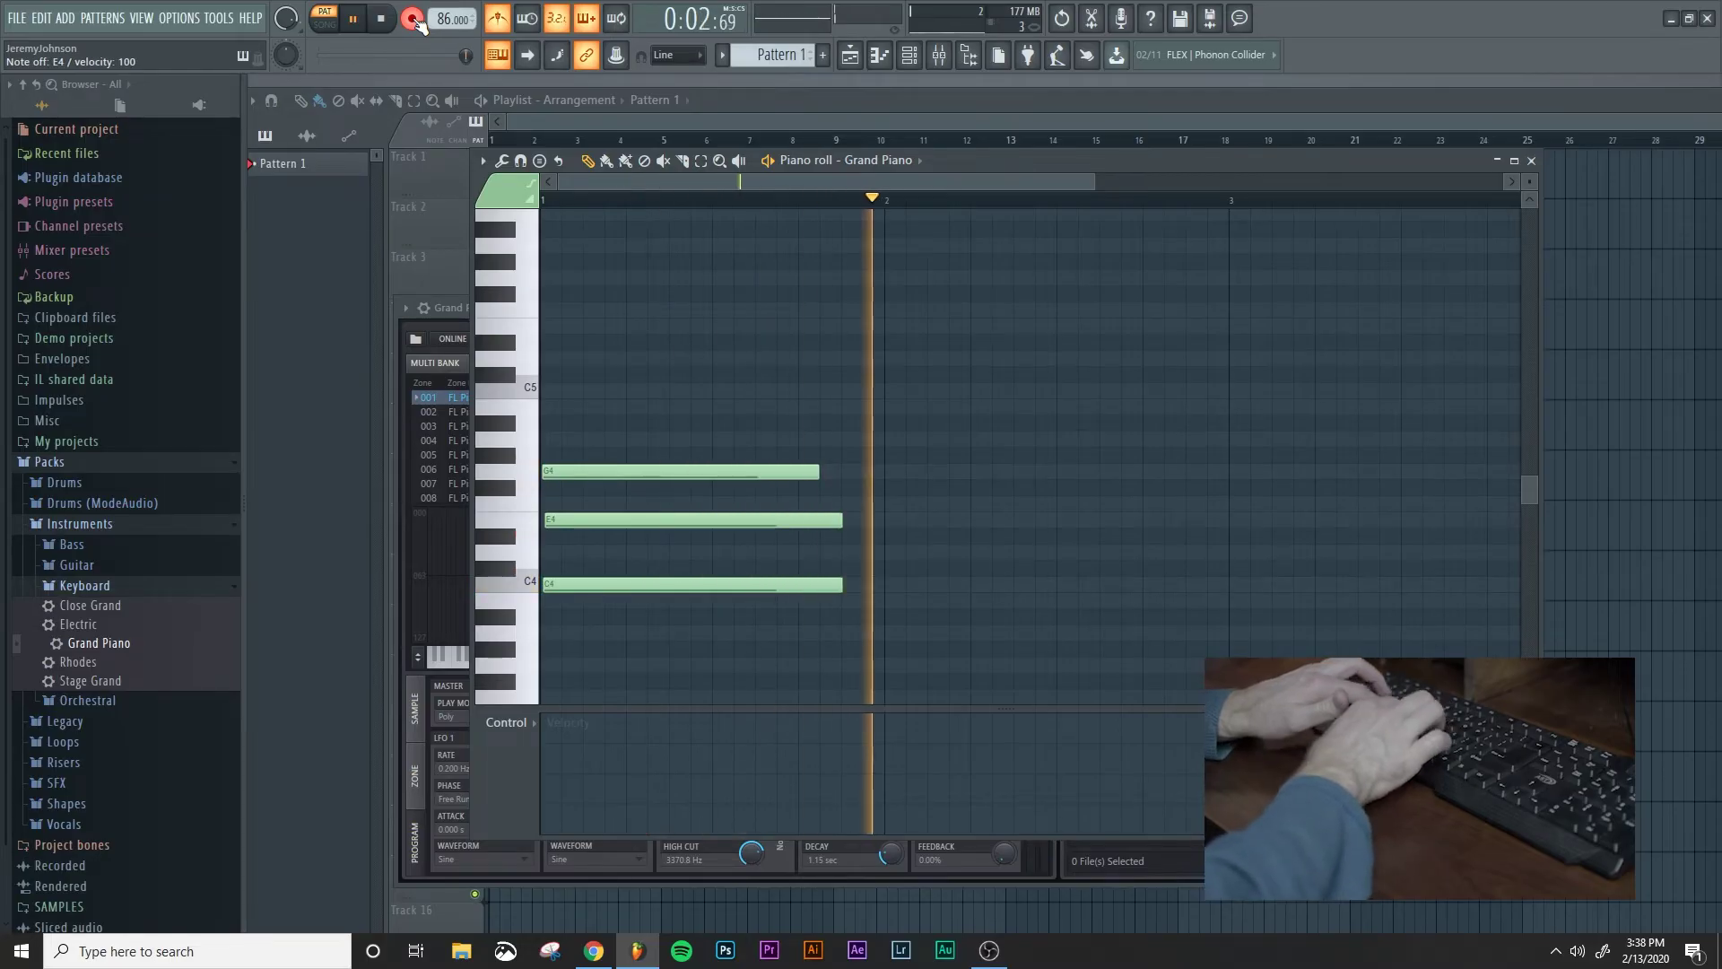
key("v")
key("n")
key("comma")
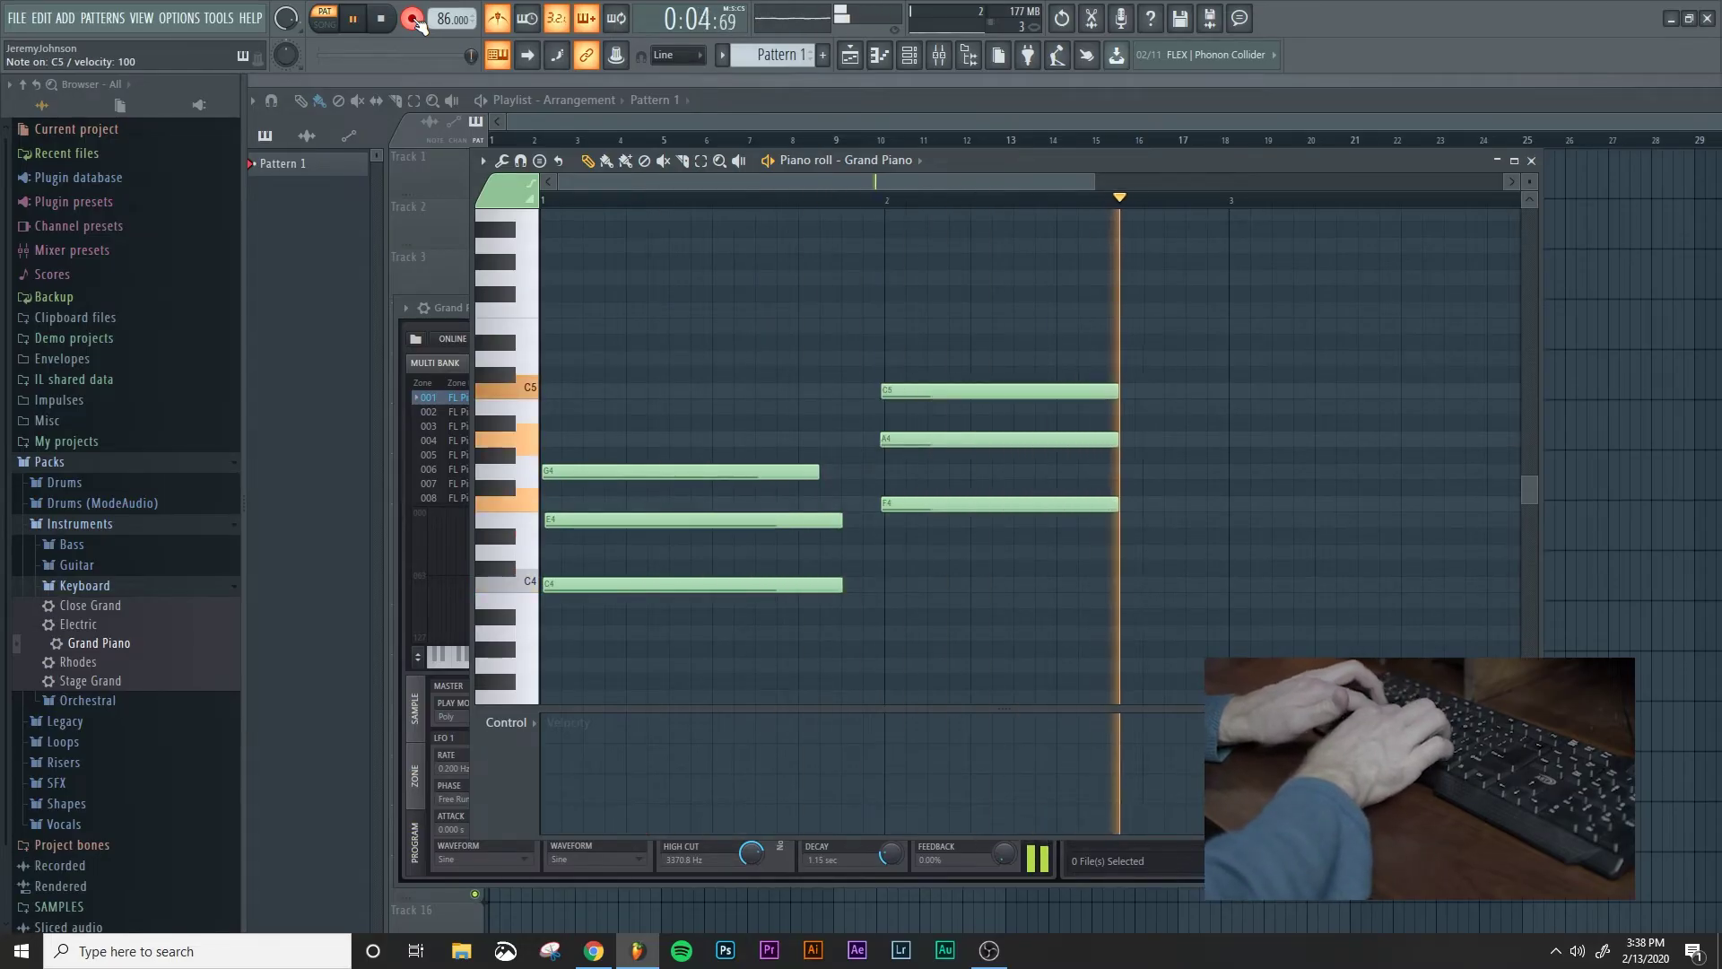
key("c")
key("b")
key("m")
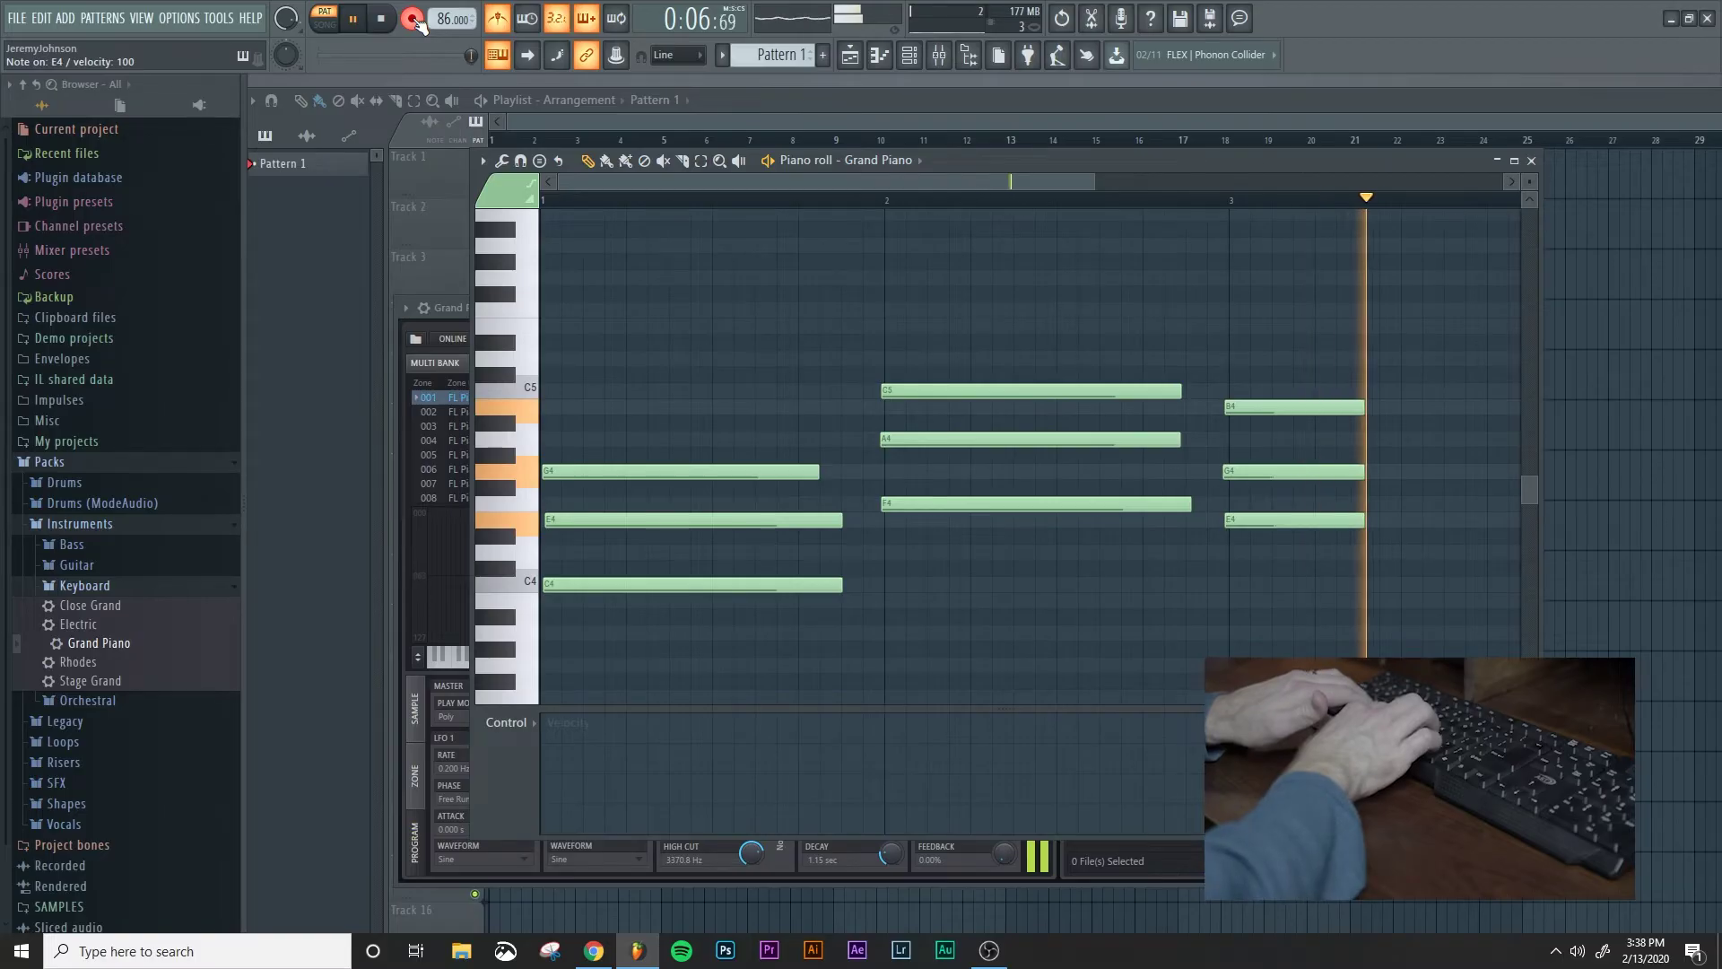
Record the remaining Dm, C, G and closing F chords
key("x")
key("v")
key("n")
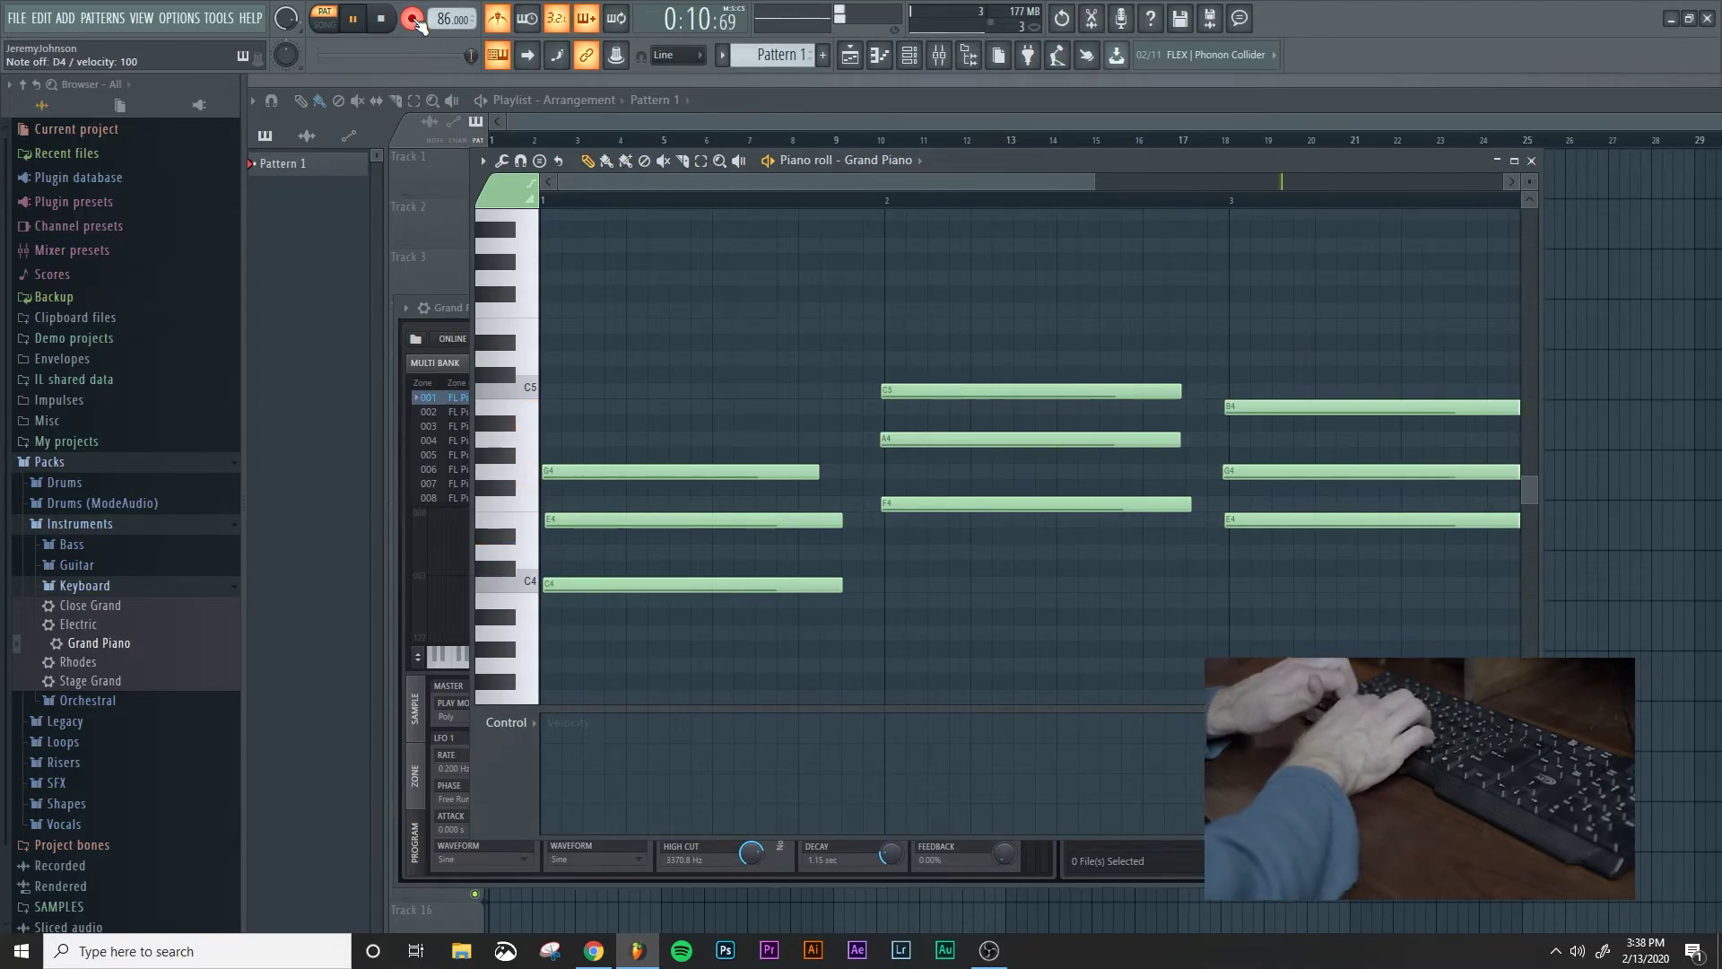
key("z")
key("c")
key("b")
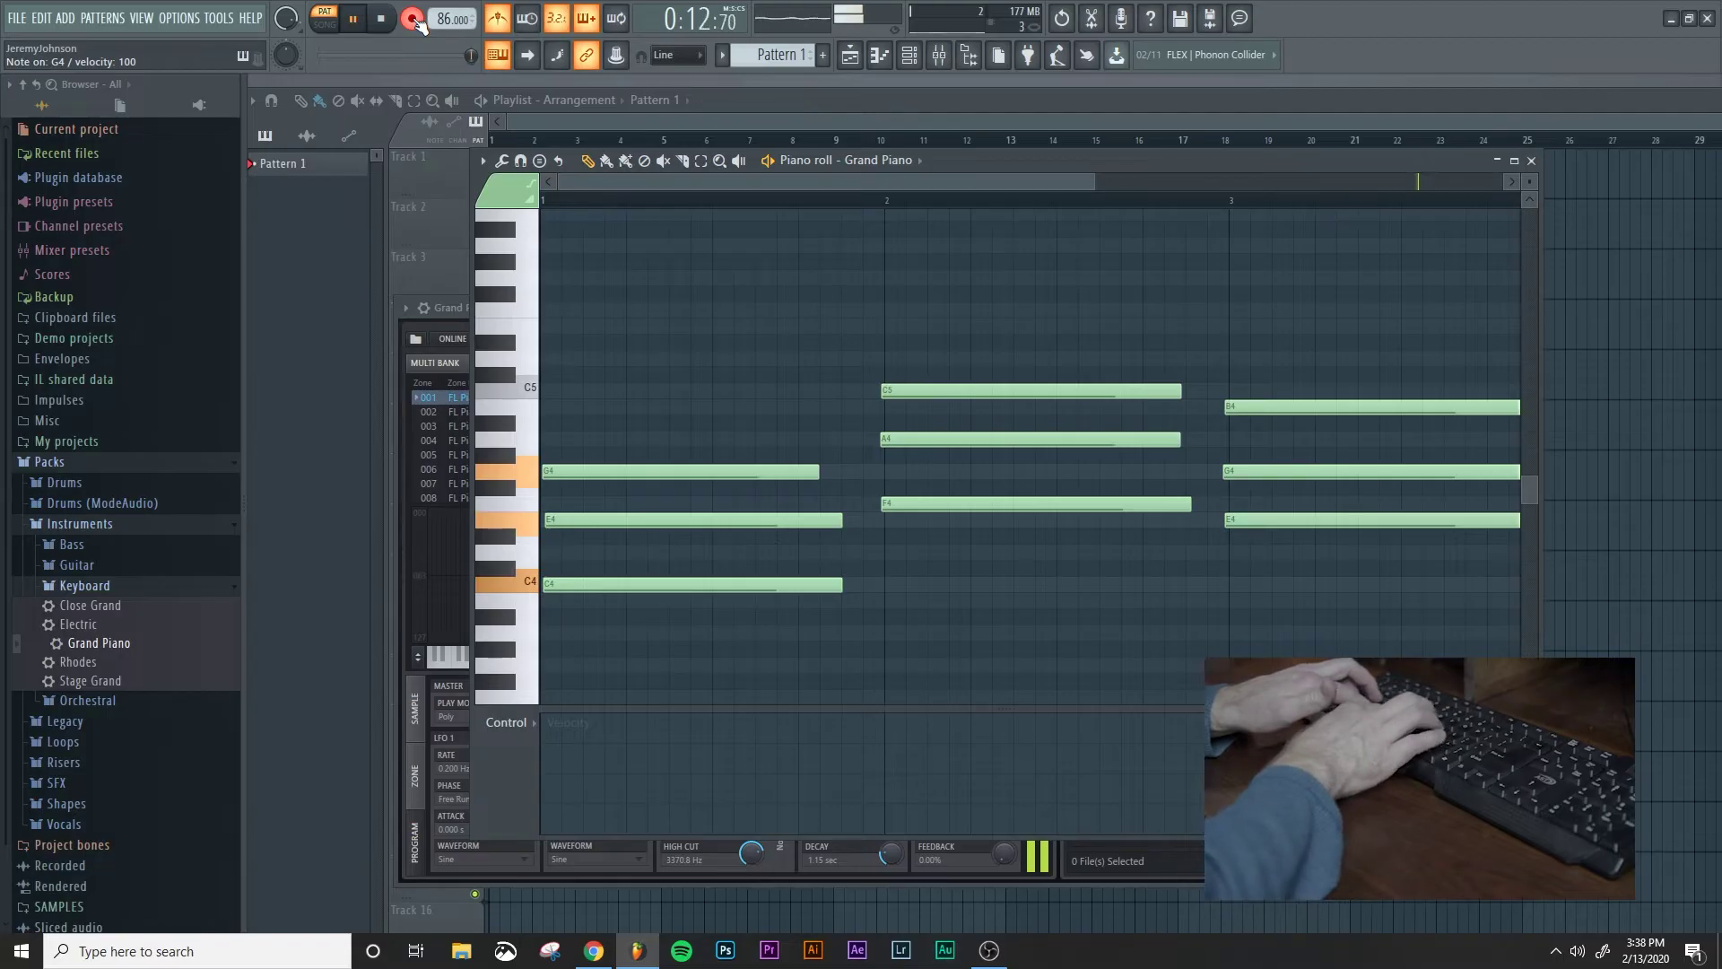
key("b")
key("m")
key("period")
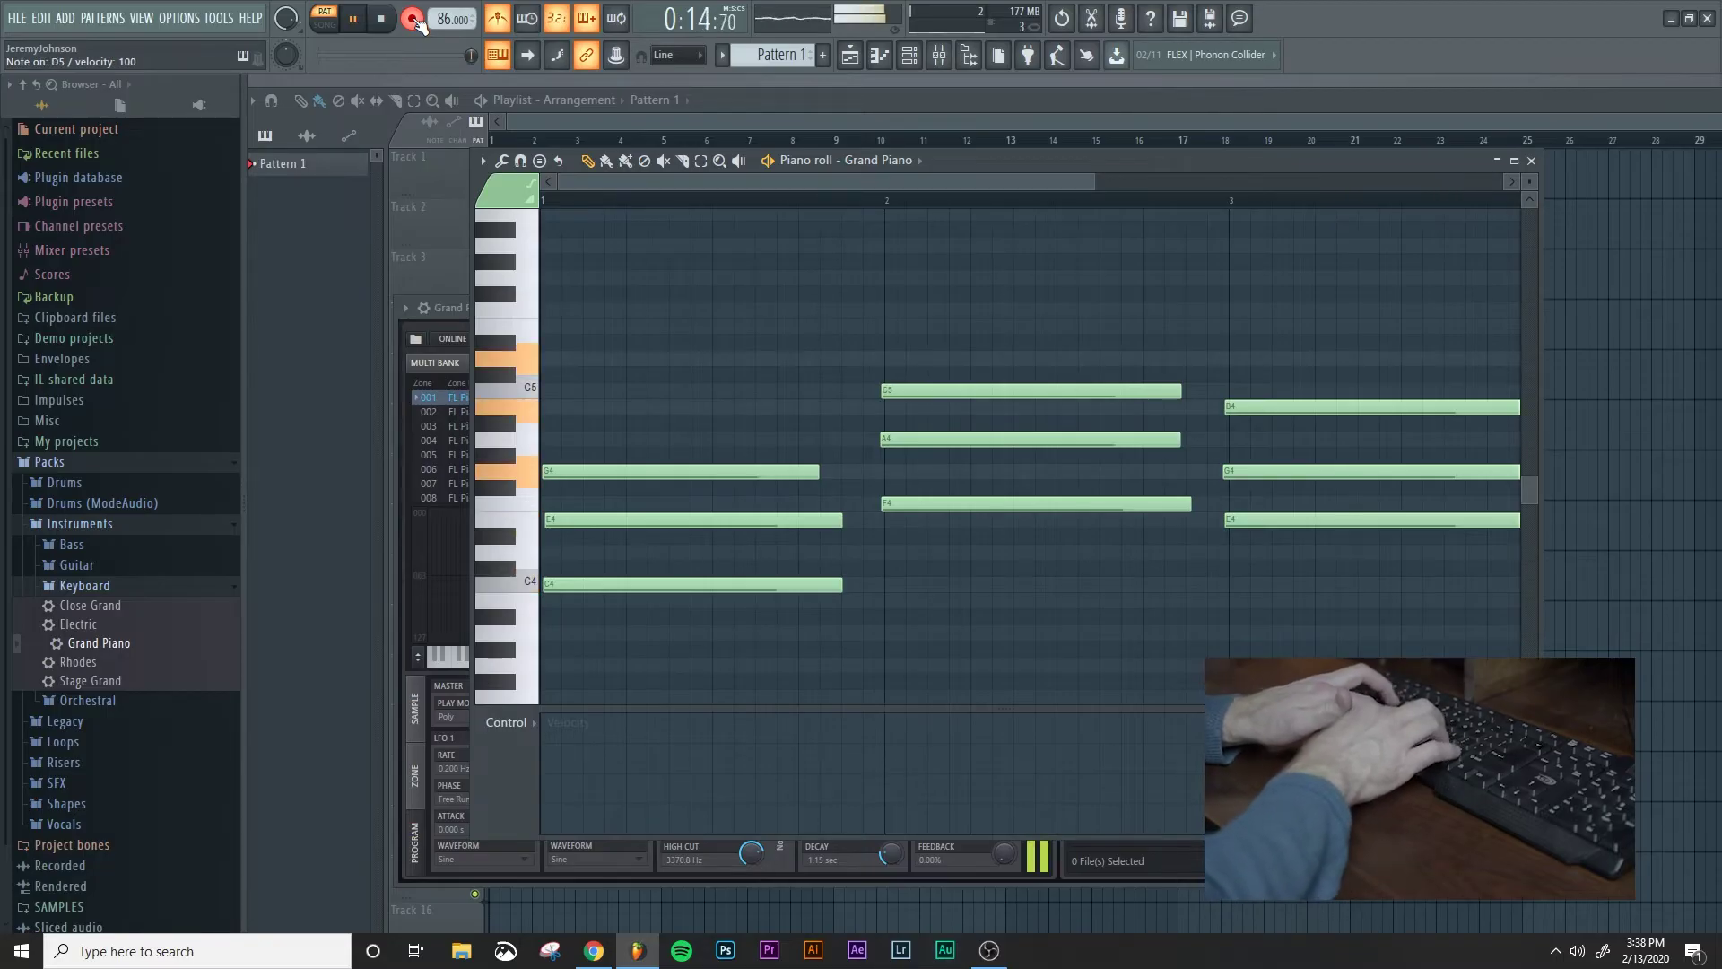
key("v")
key("n")
key("comma")
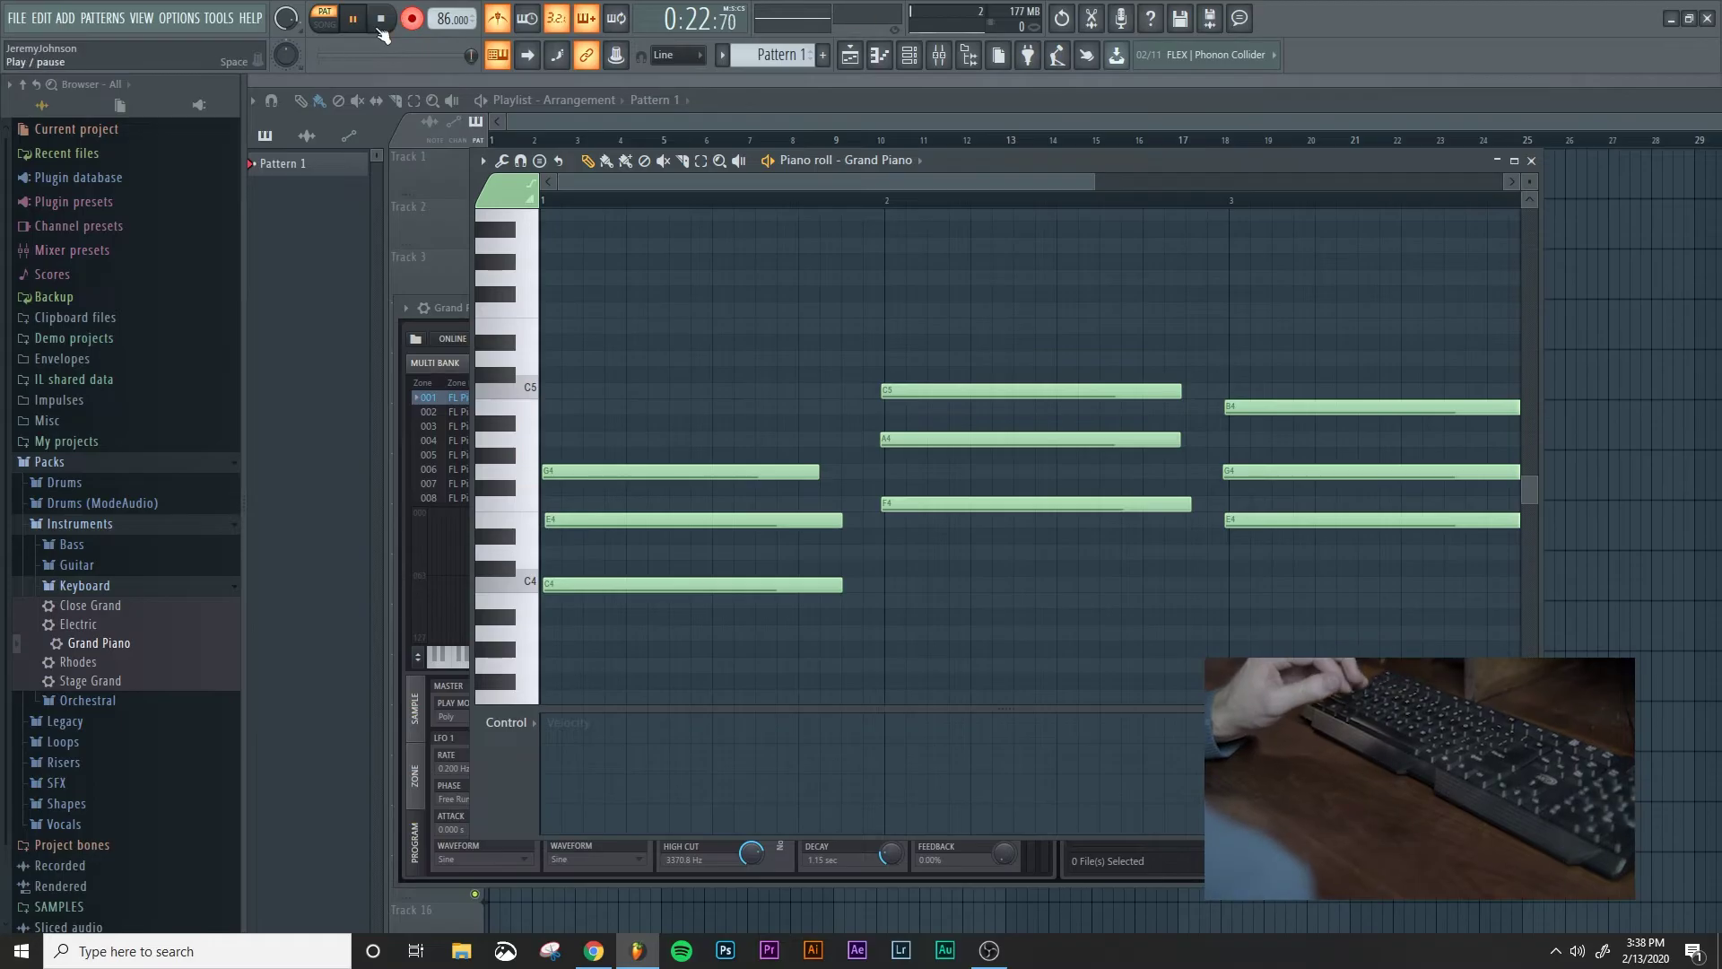
Stop recording and zoom out to show all eight recorded chords across eight bars
left_click(381, 21)
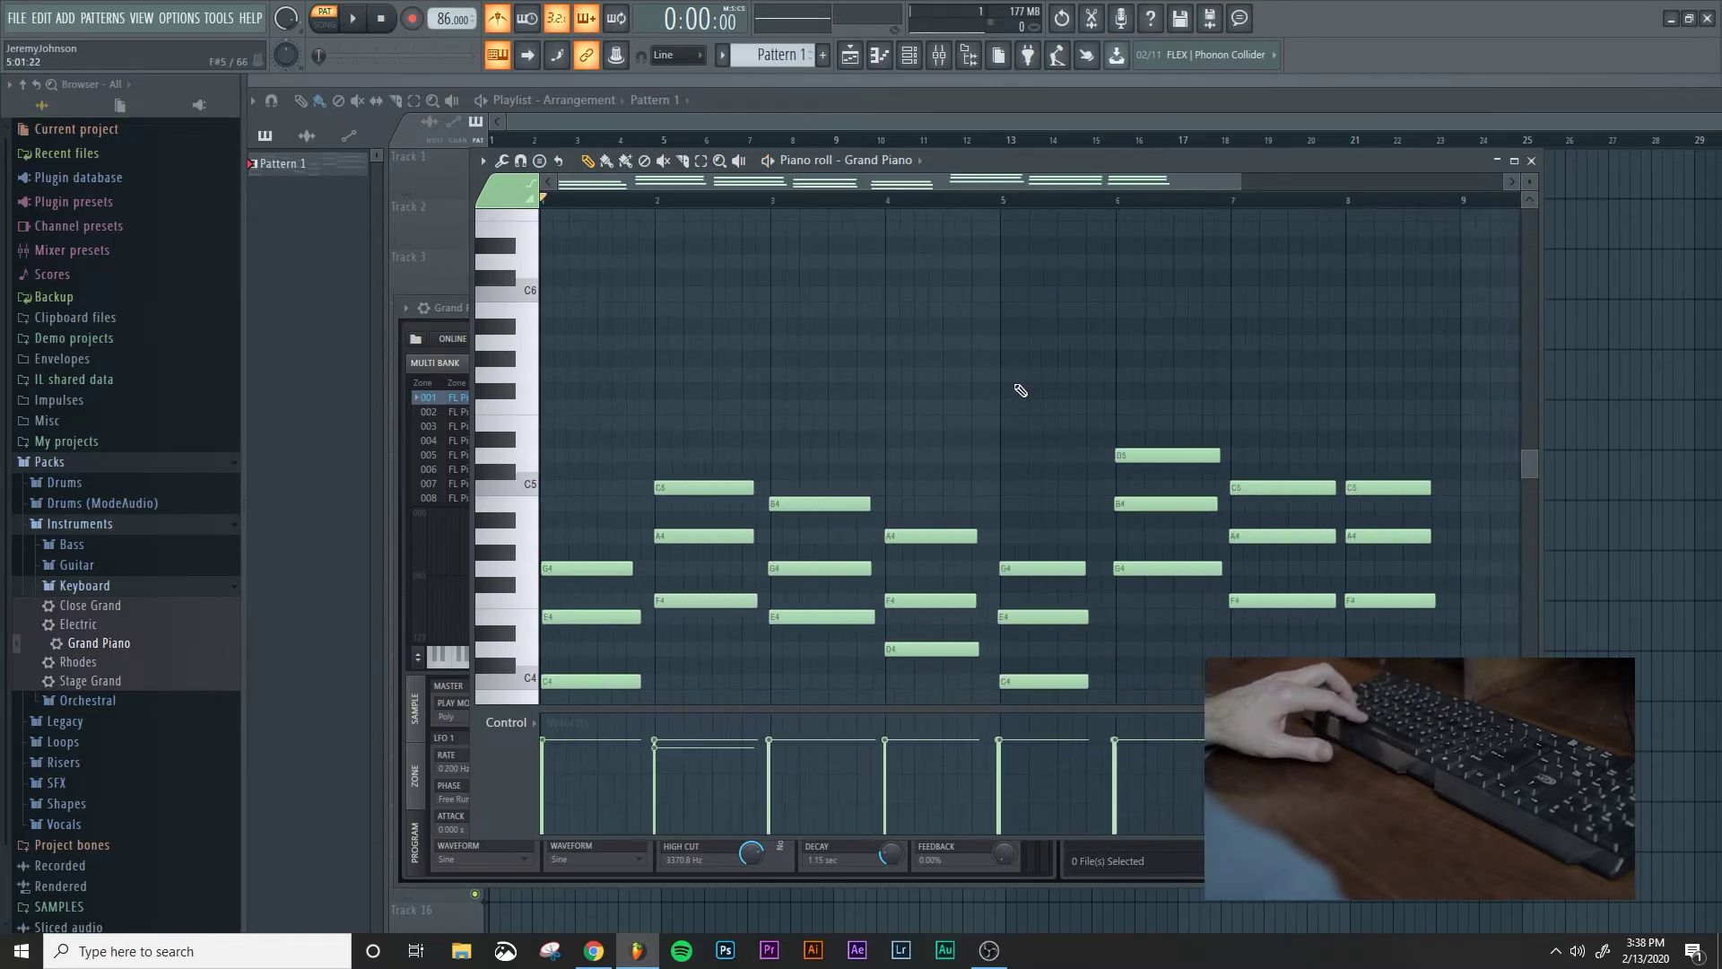
scroll(1021, 390, "down", 2)
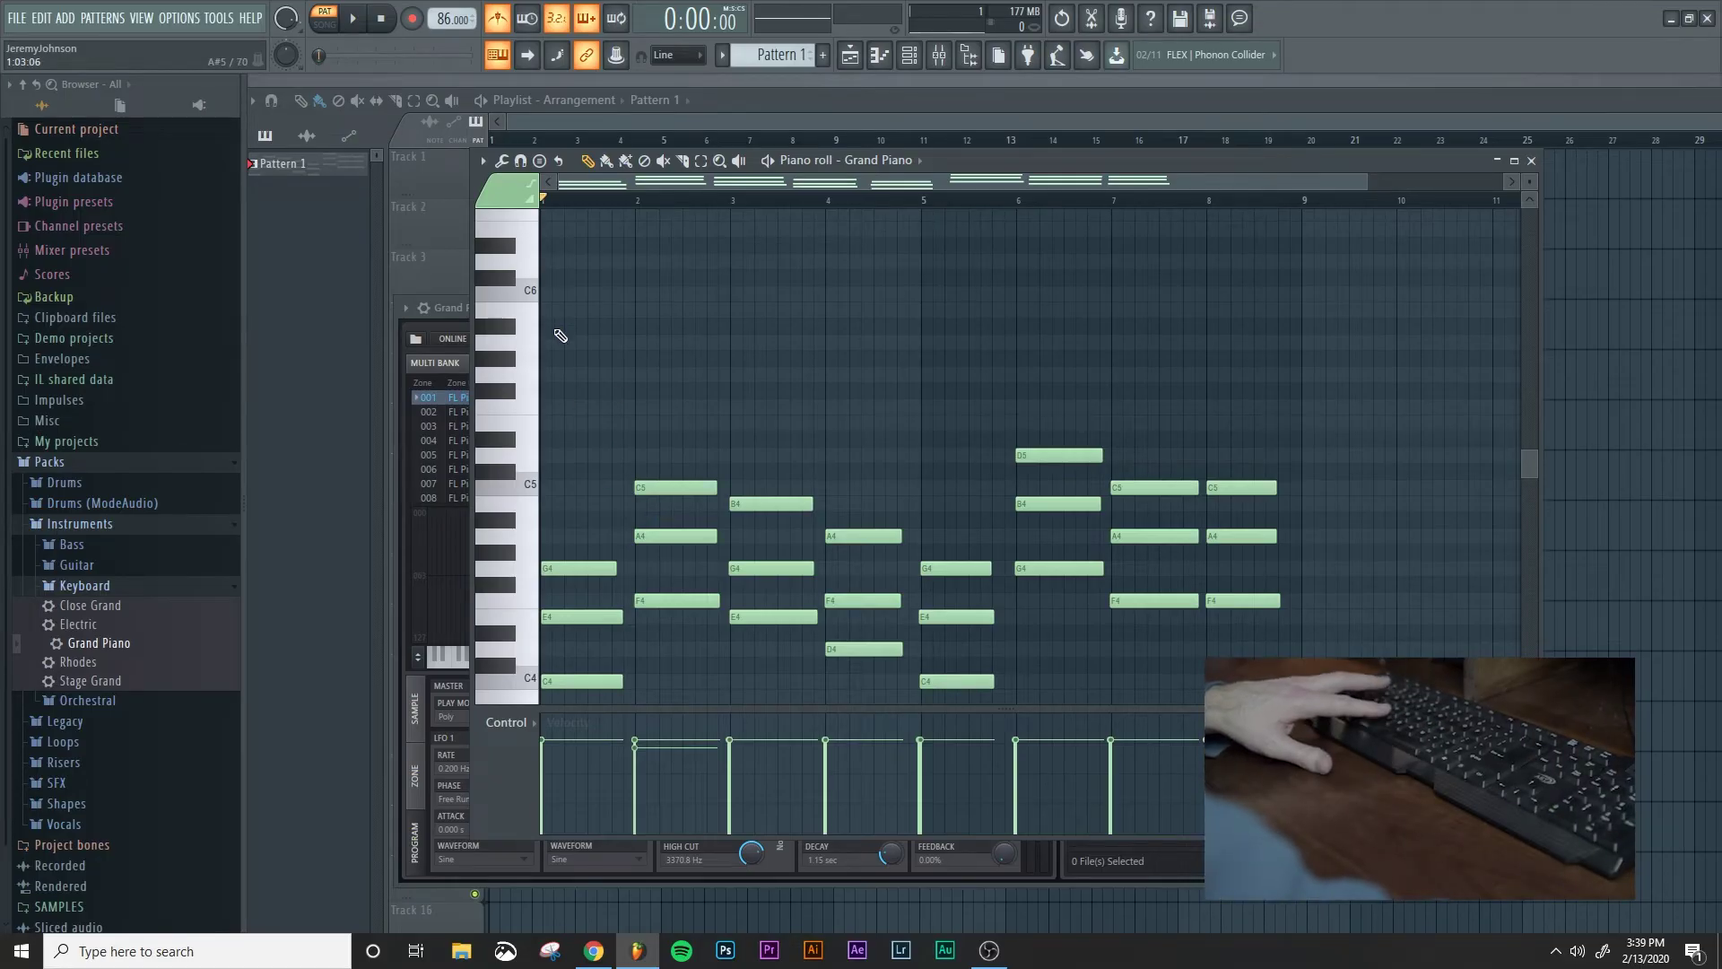
Transpose all notes so the progression starts on E4–G#4–B4, then audition it
key("ctrl+a")
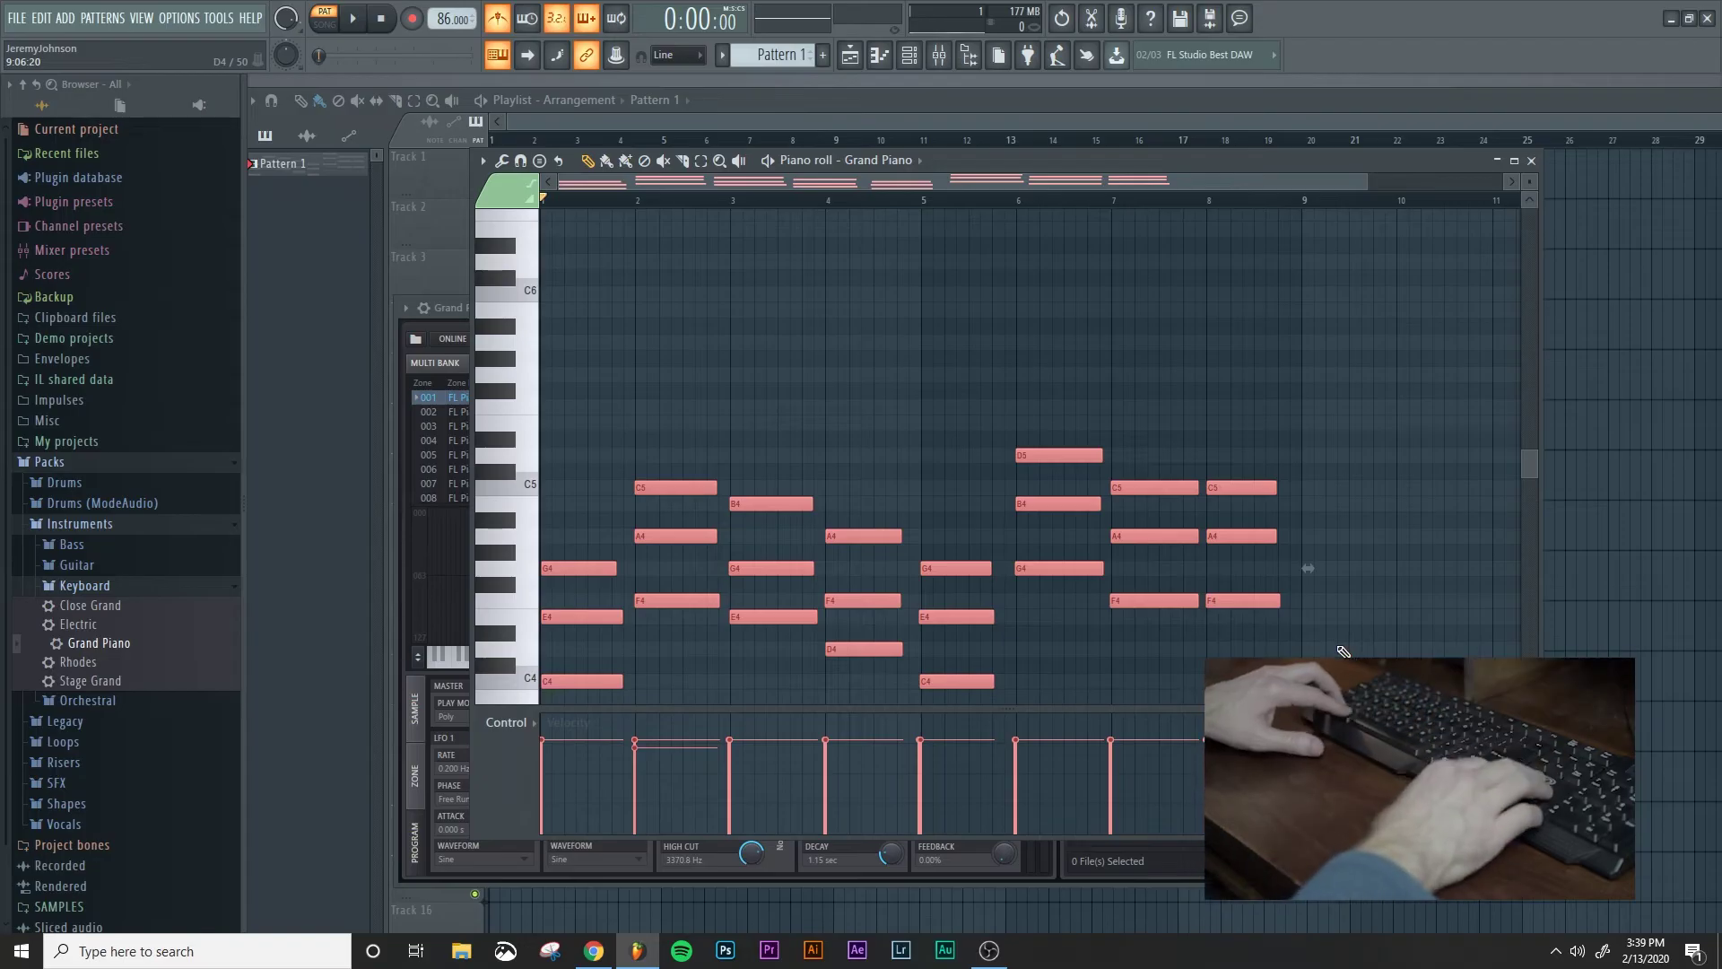
key("ctrl+Up")
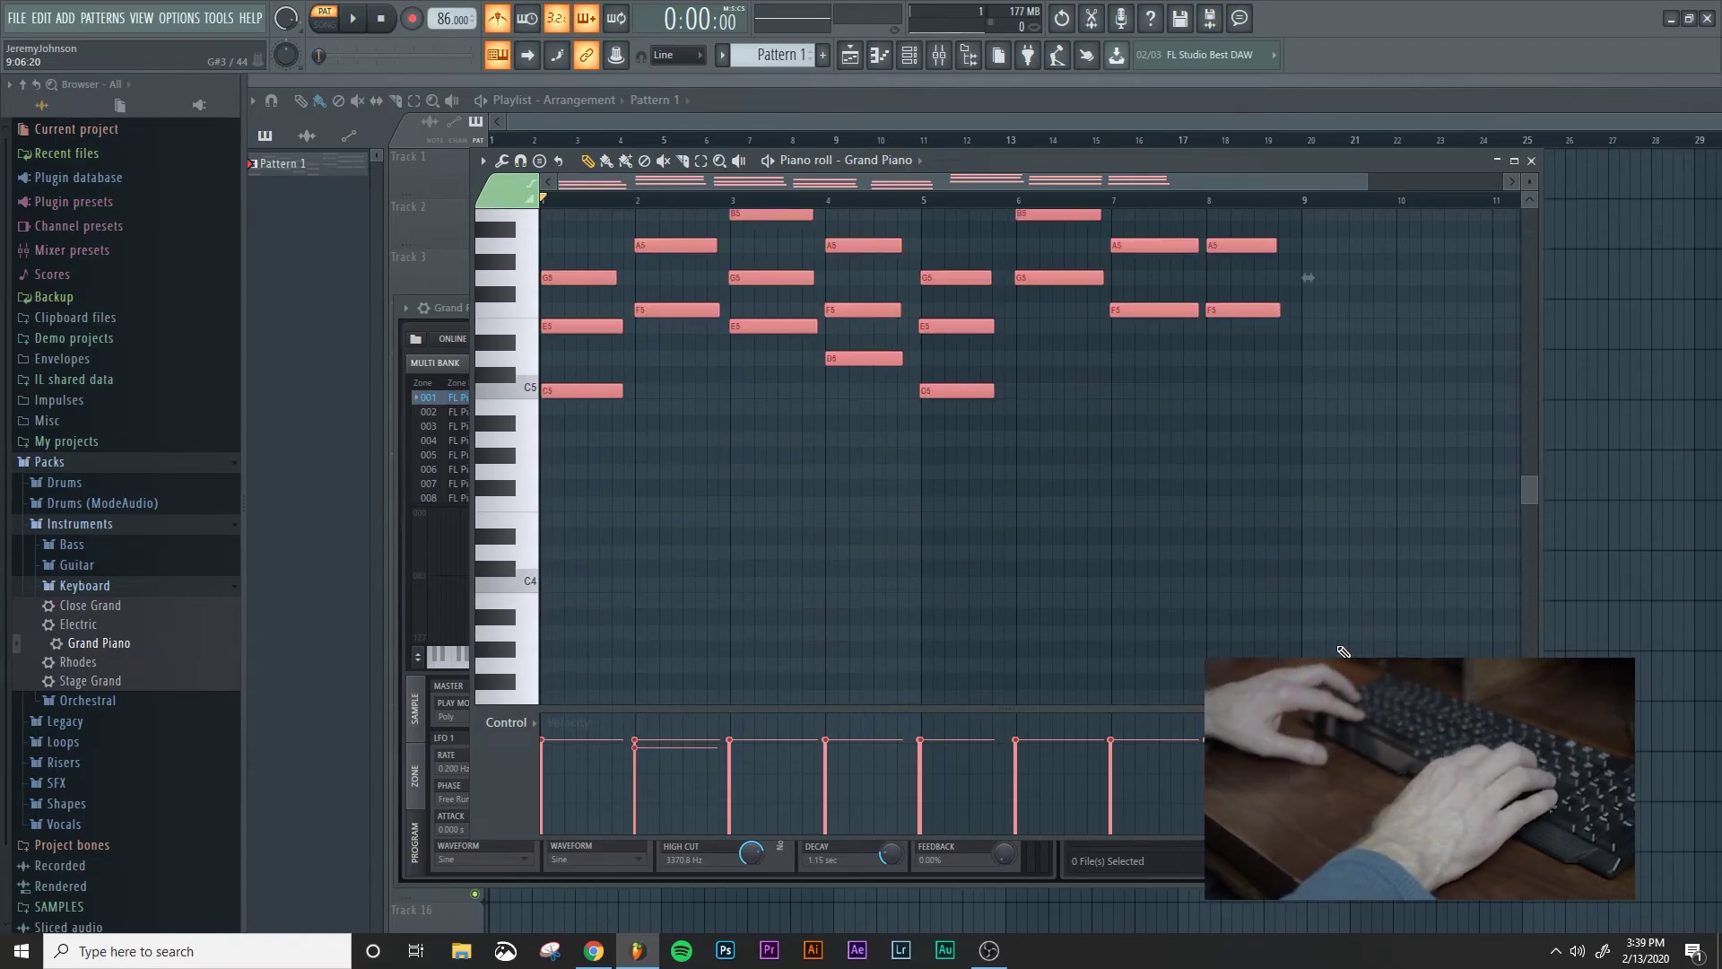
key("ctrl+Down")
key("Up")
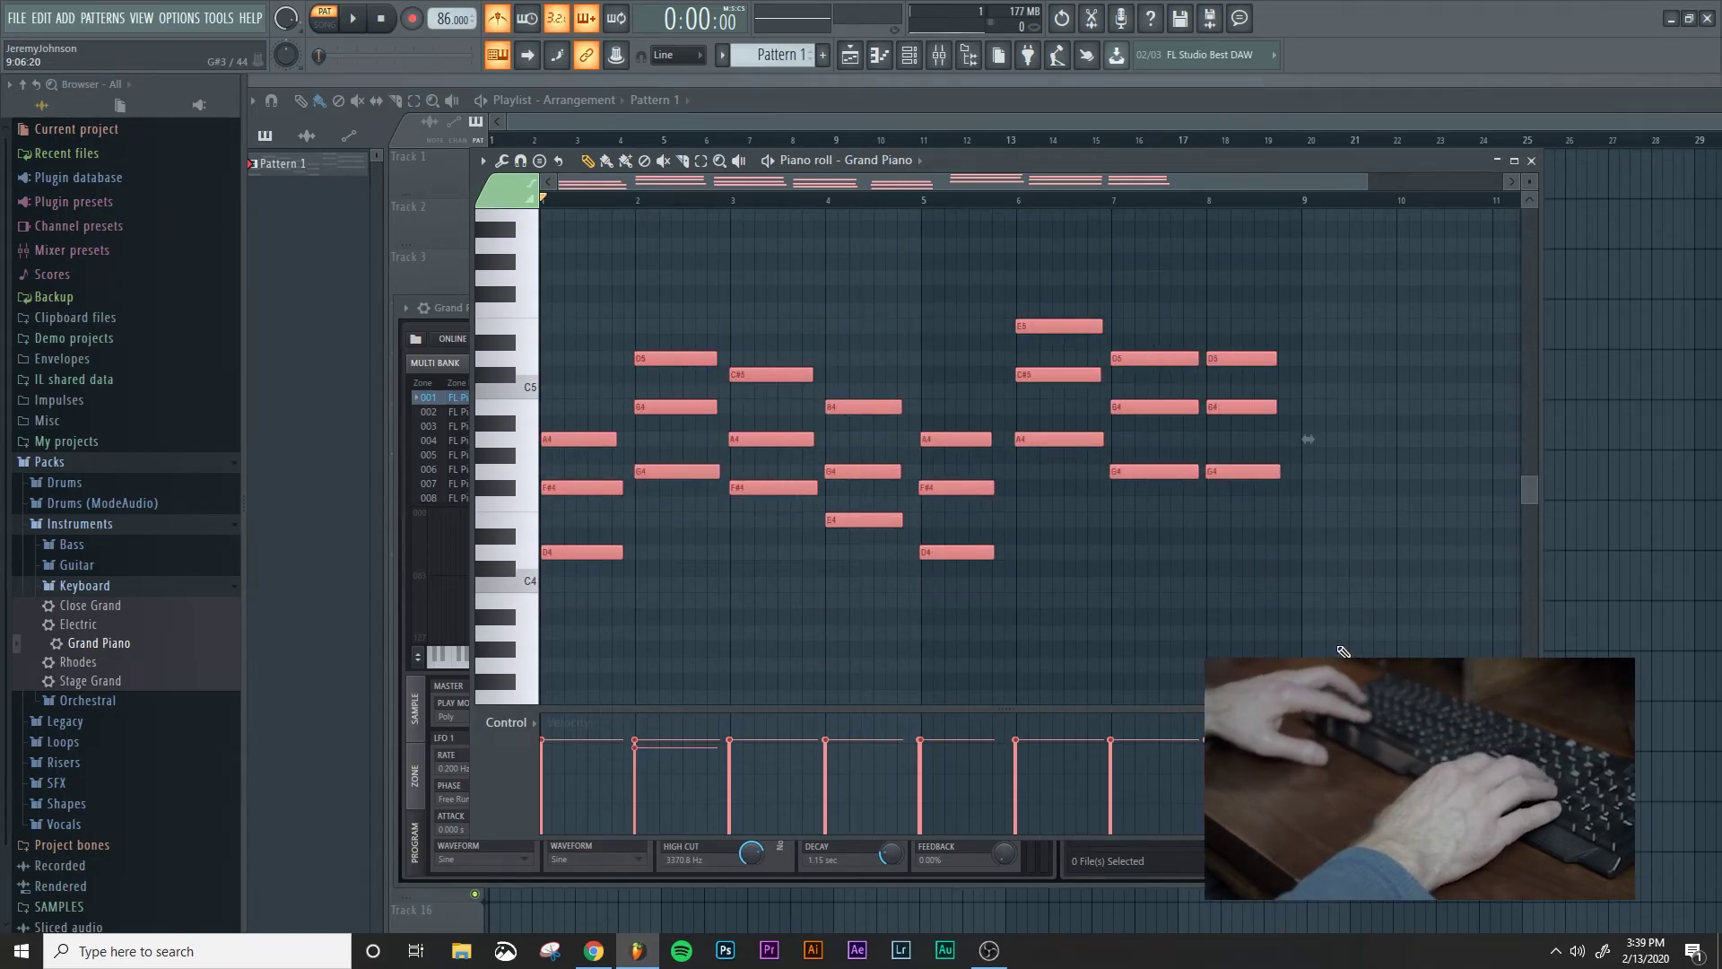
key("Down")
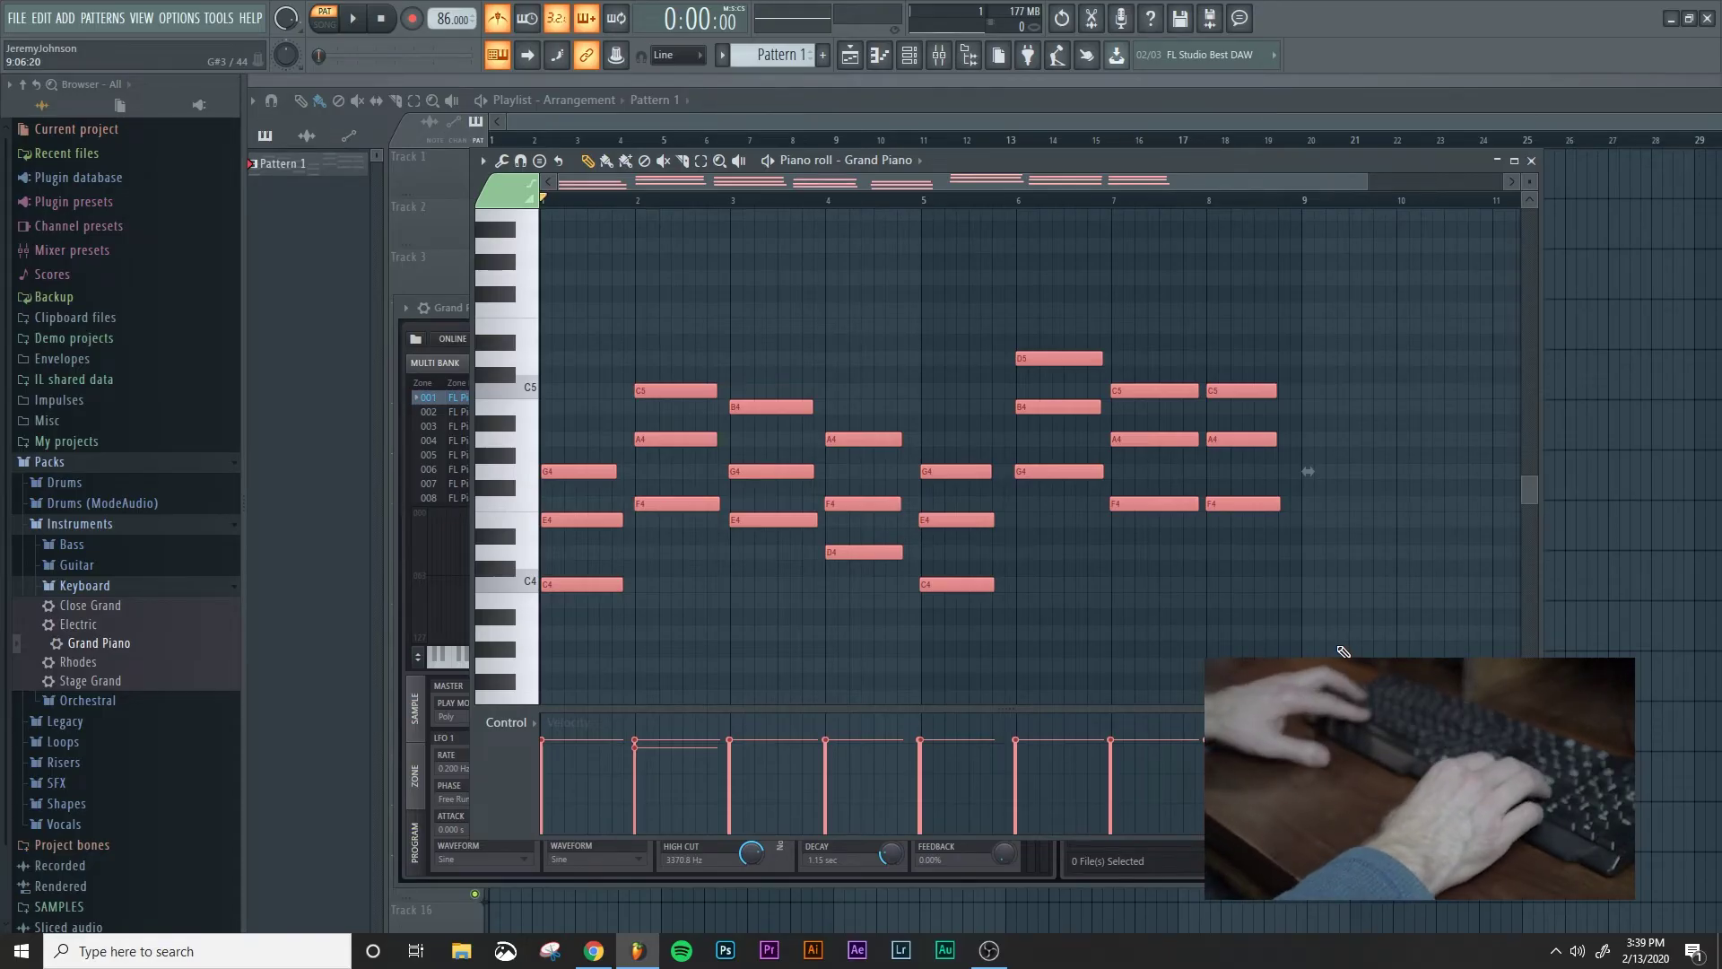
key("shift+Up")
key("shift+Up")
key("shift+Up")
key("shift+Up")
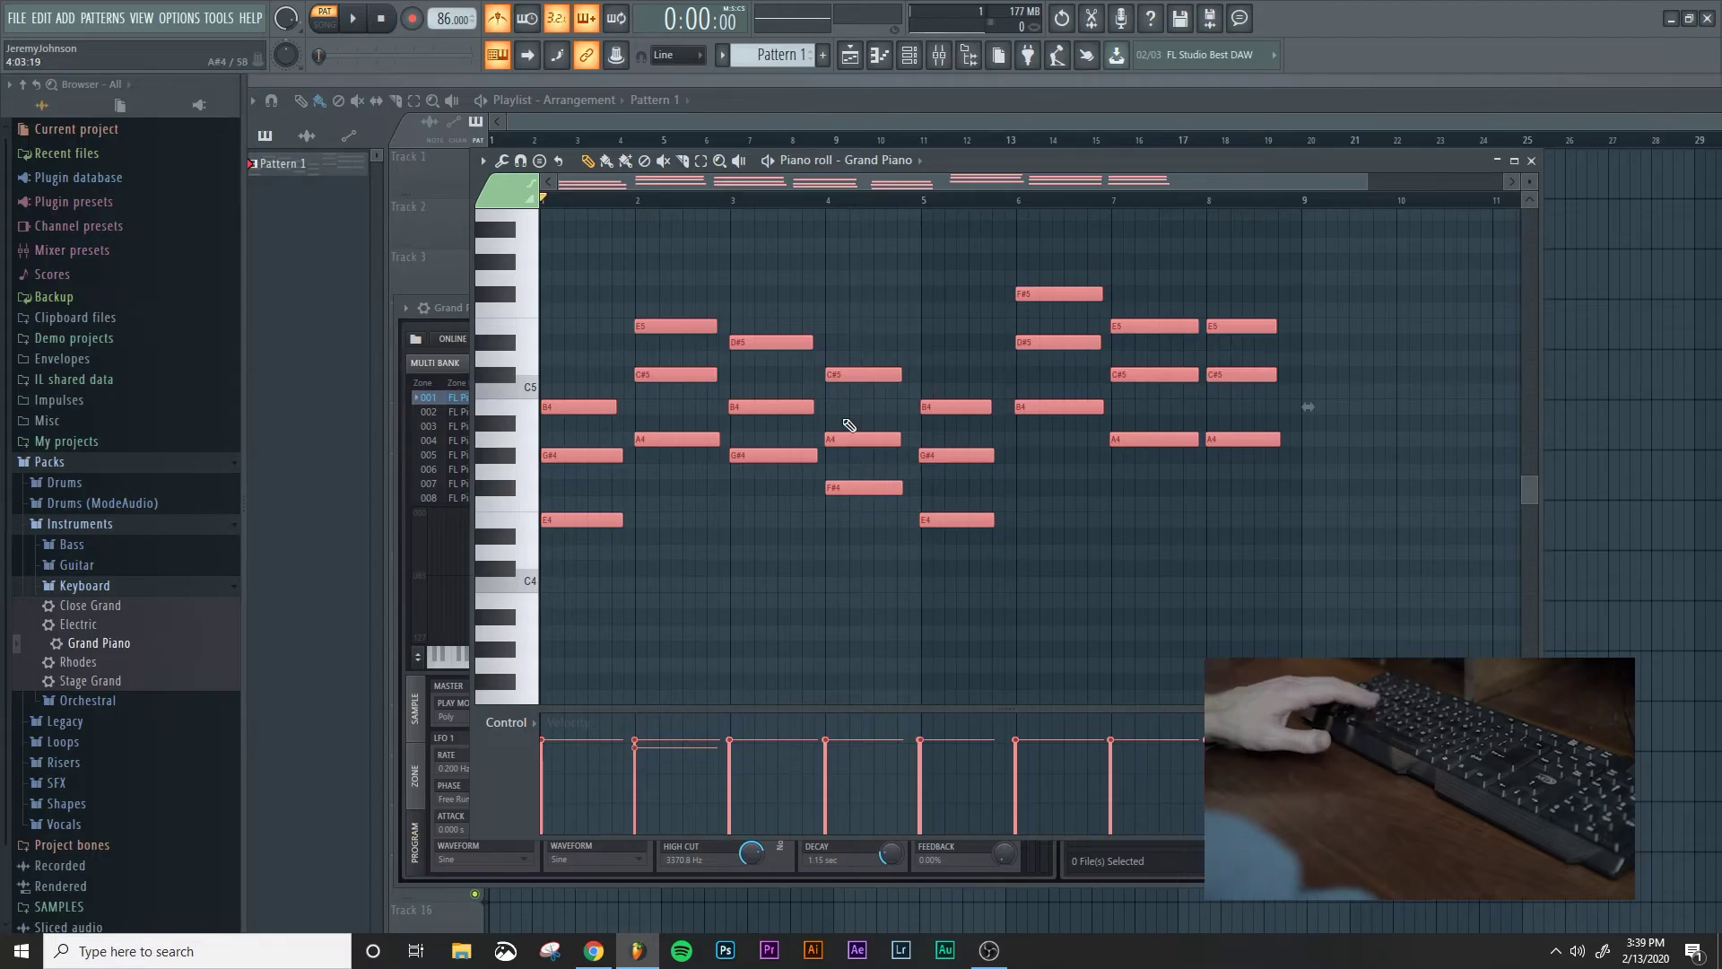
key("space")
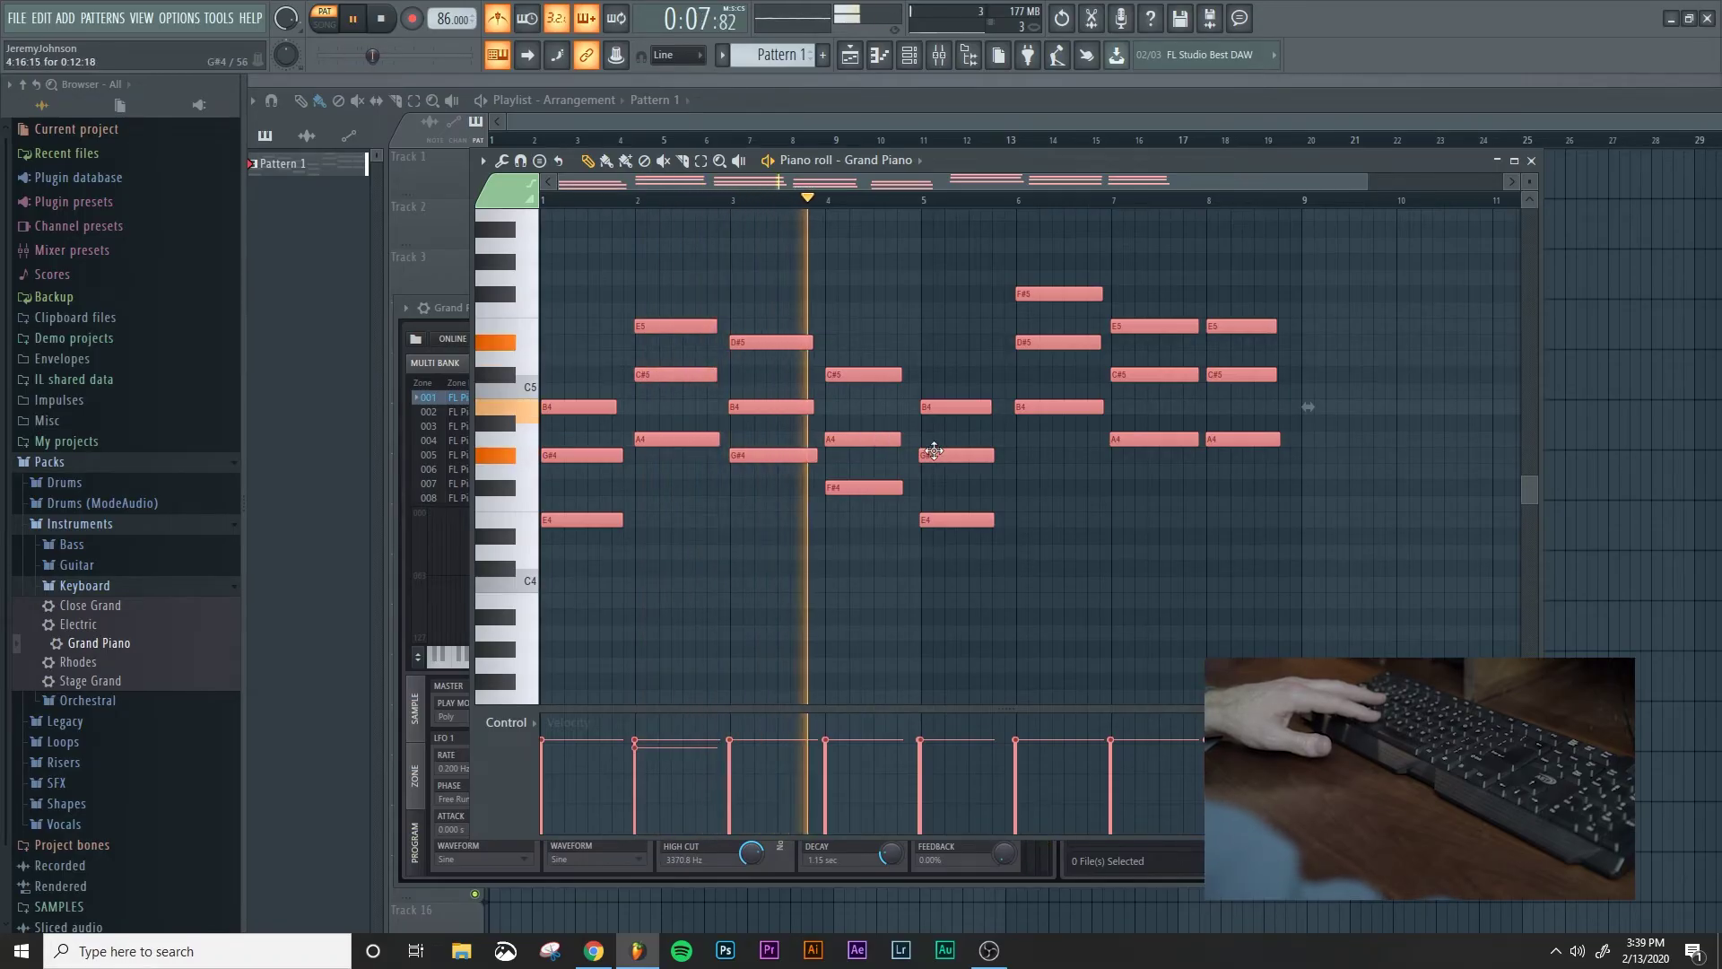
key("space")
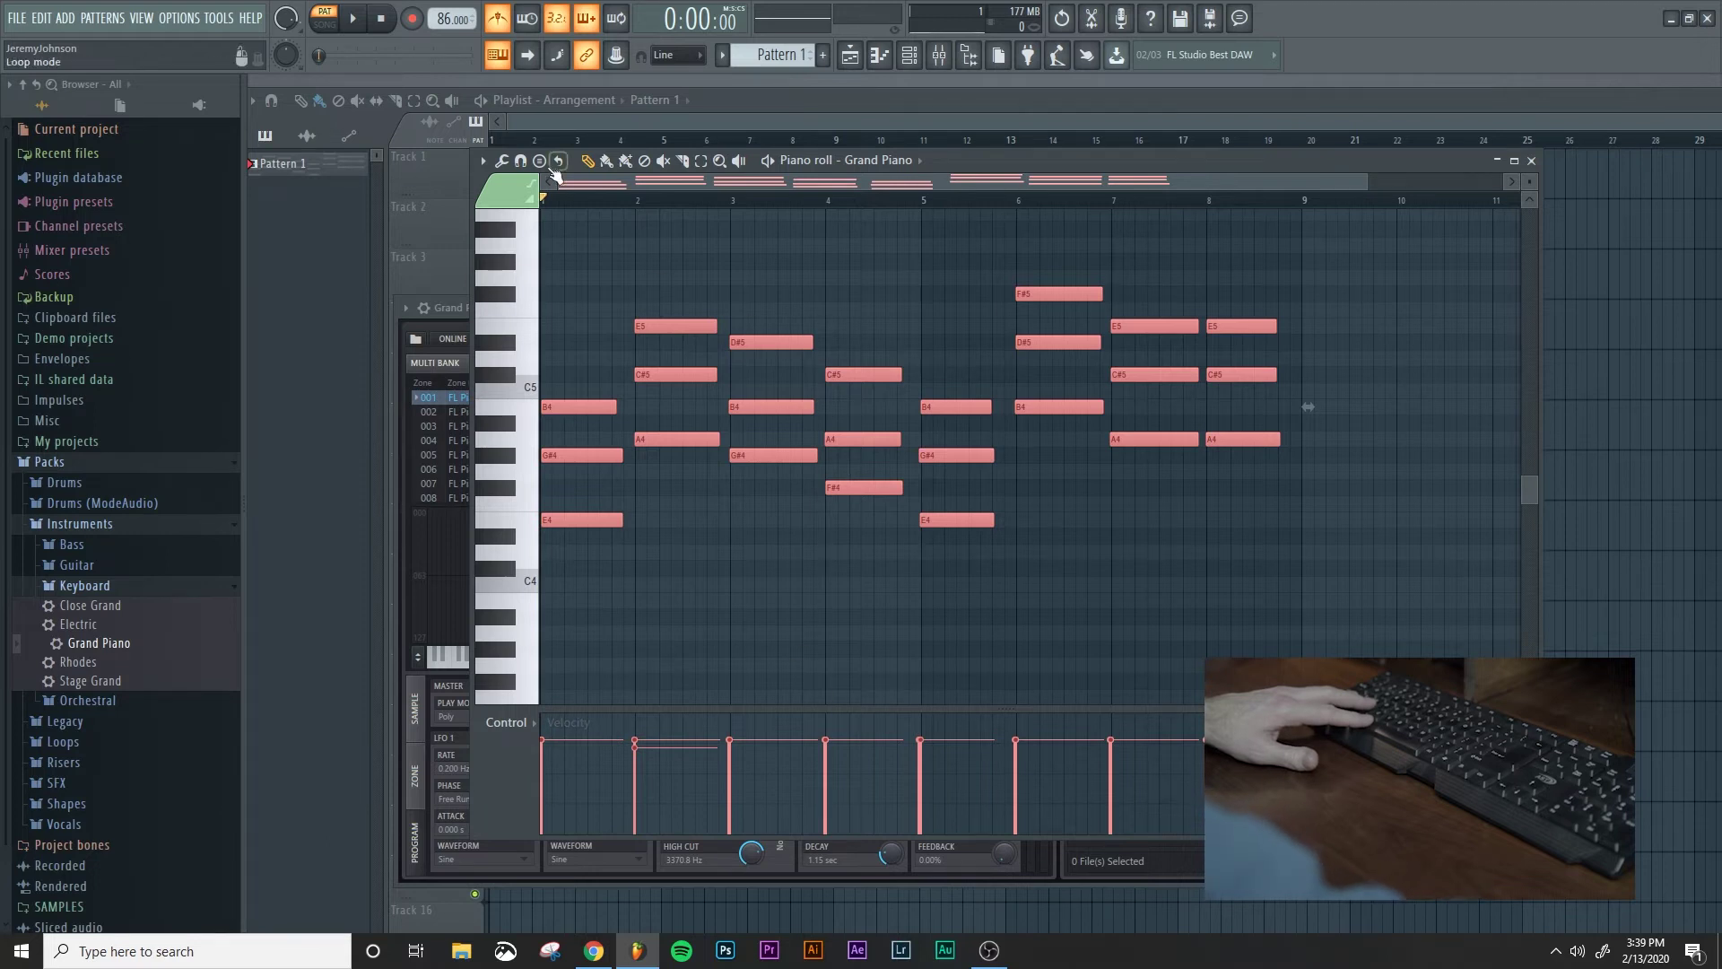
Randomize only note velocities via the Randomize tool's VEL knob, accept, and play back
left_click(503, 164)
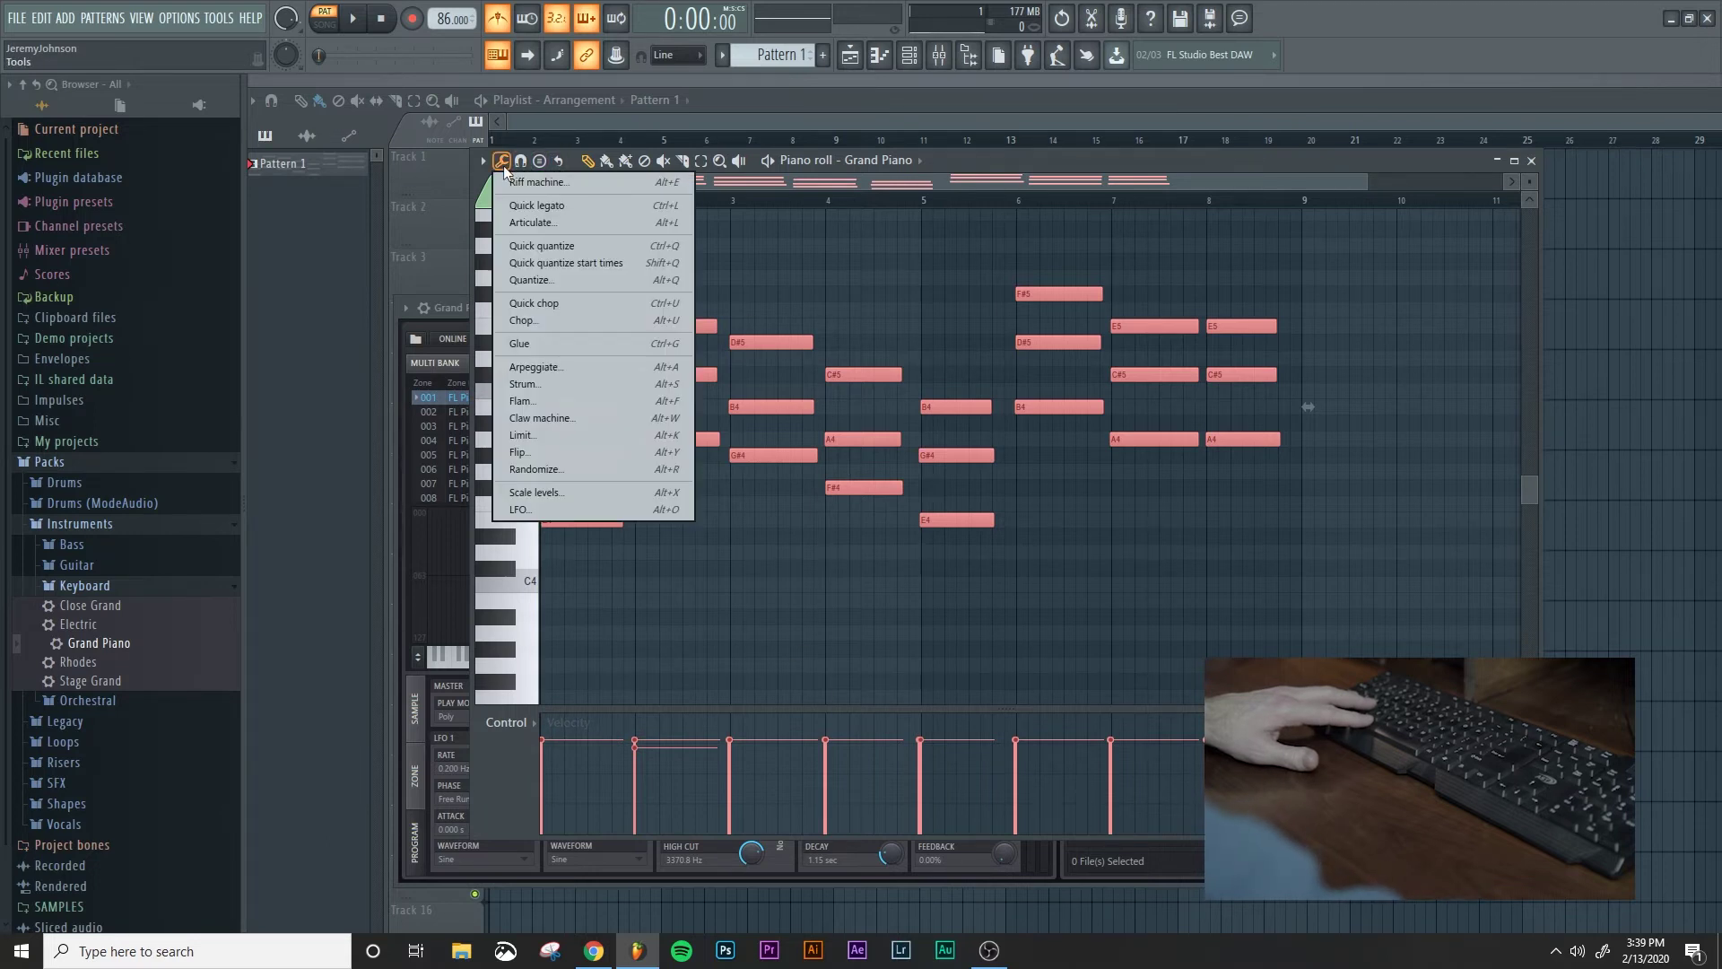
left_click(536, 469)
left_click(750, 304)
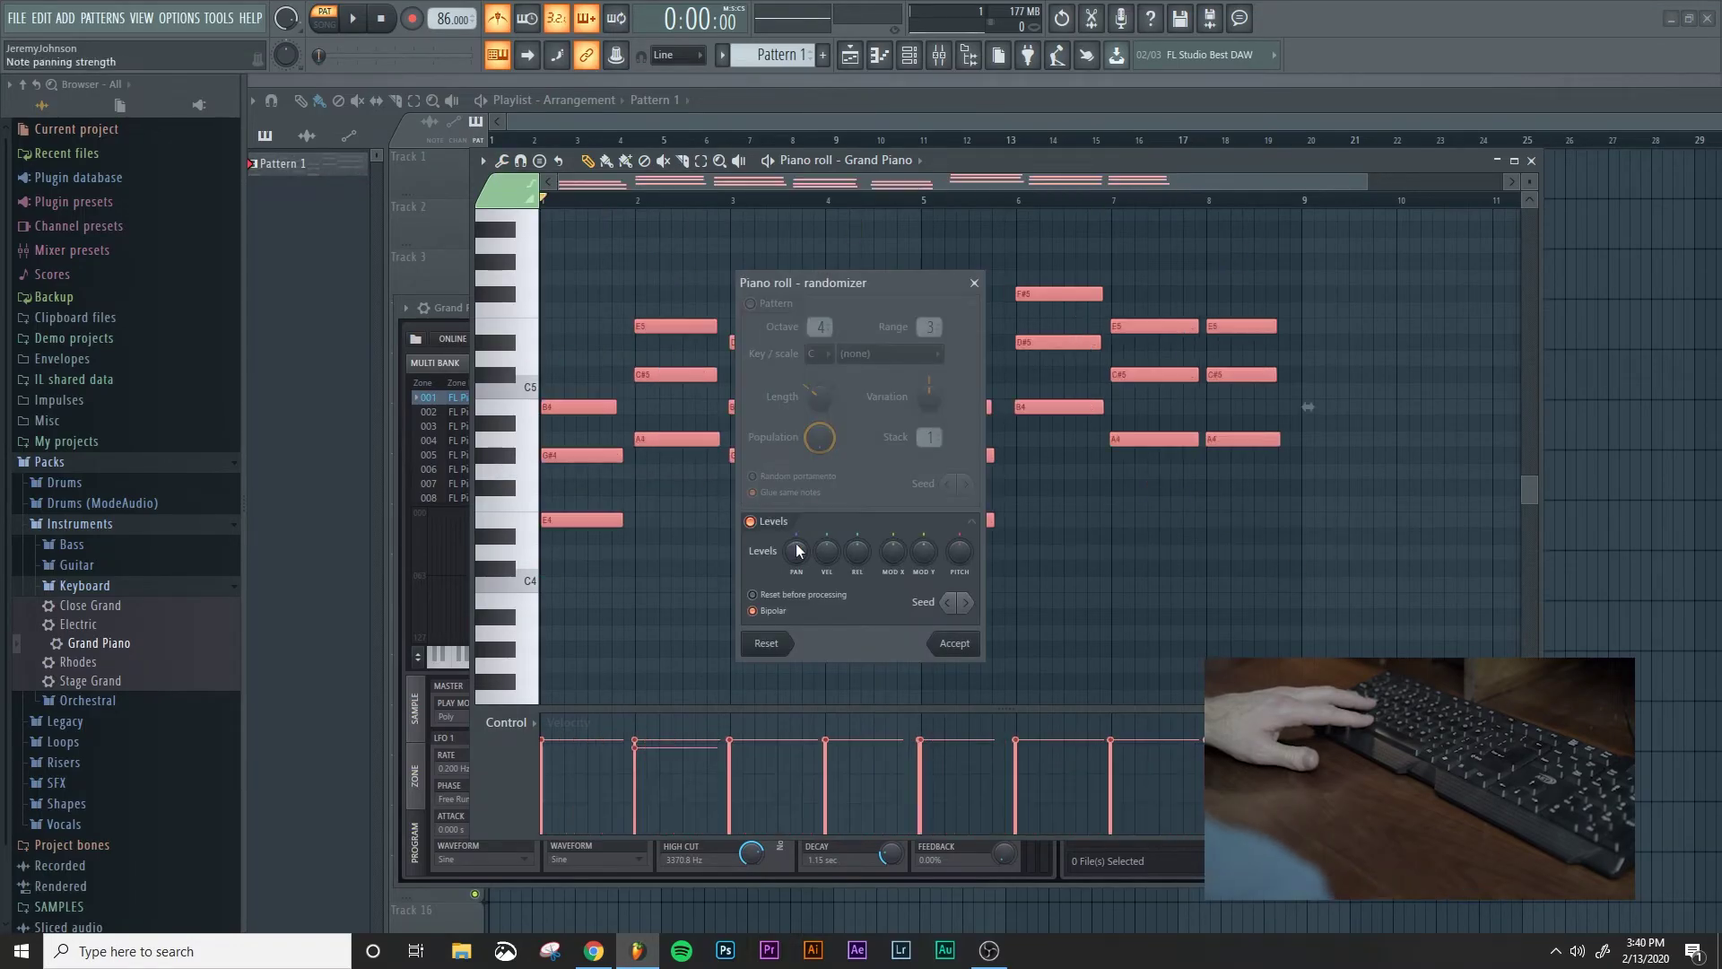
left_click(796, 553)
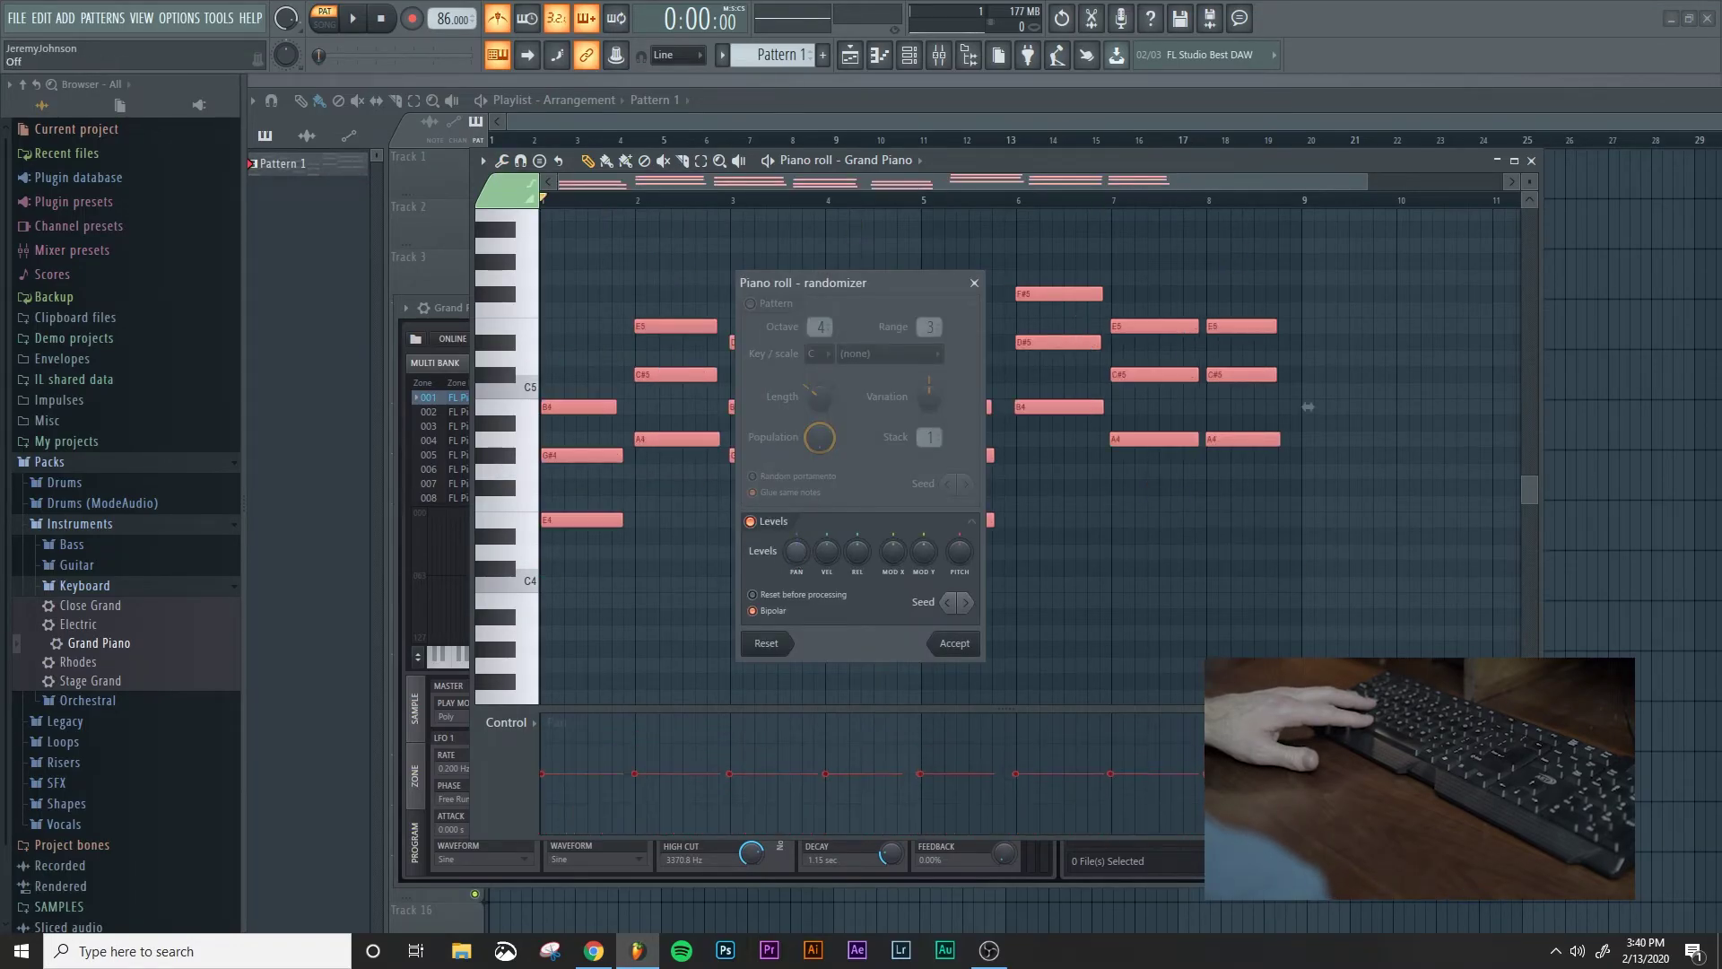
left_click_drag(795, 556, 826, 565)
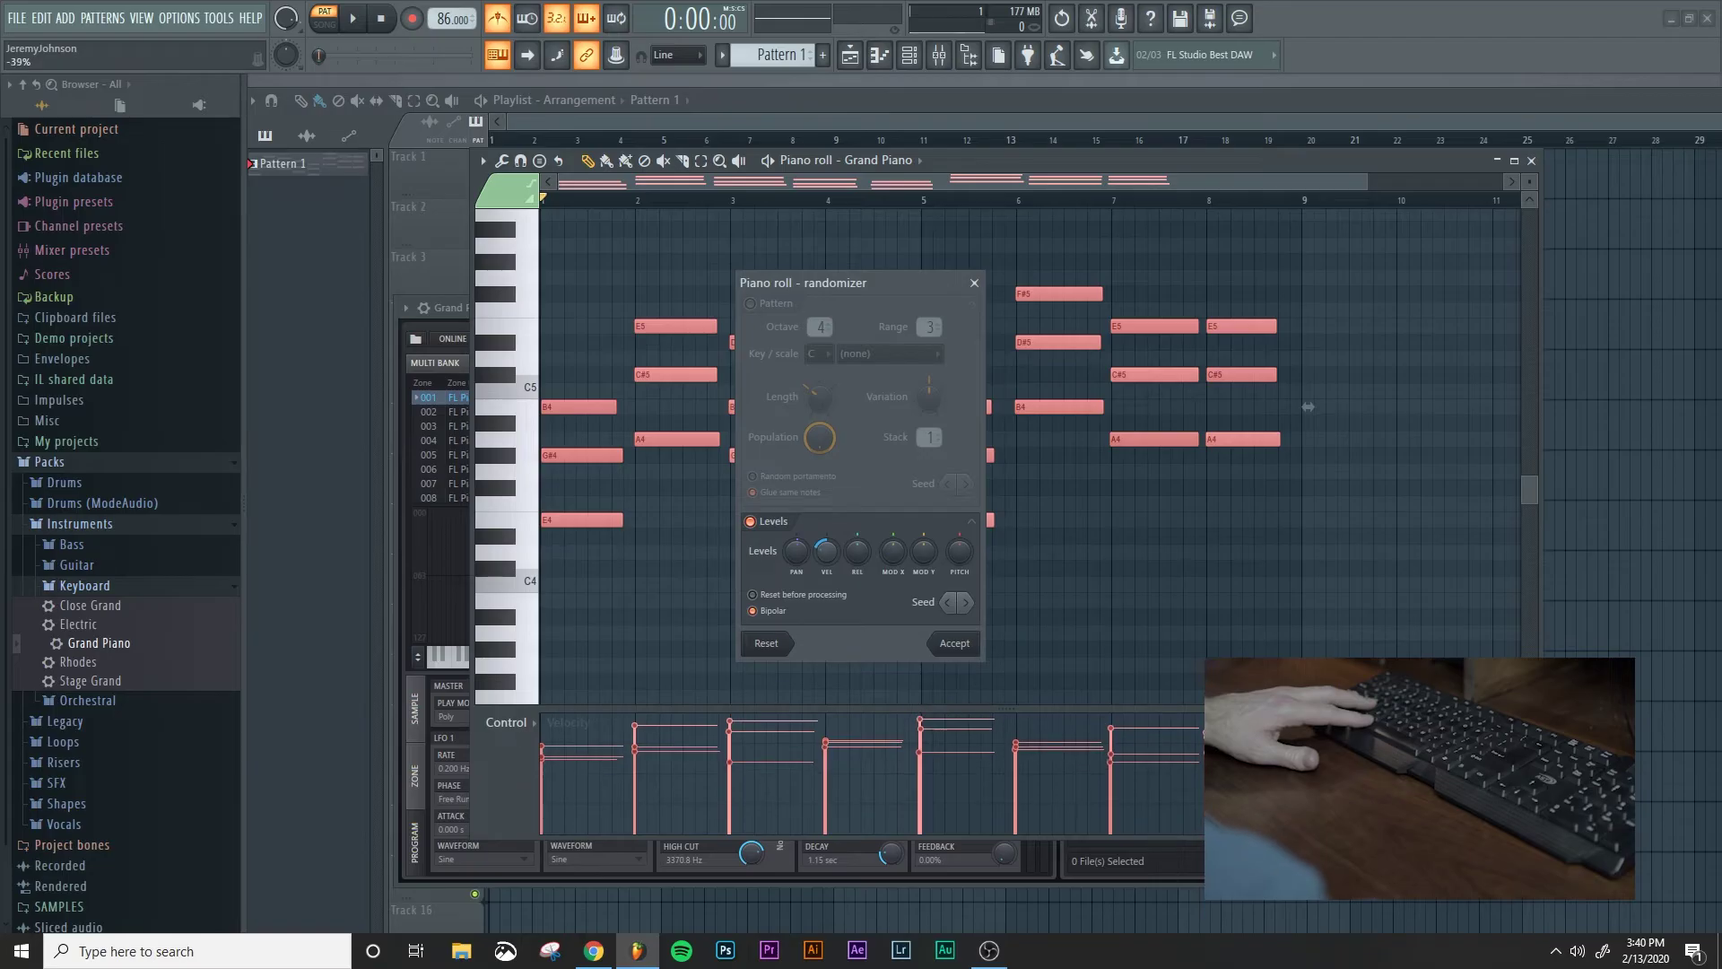
left_click(973, 645)
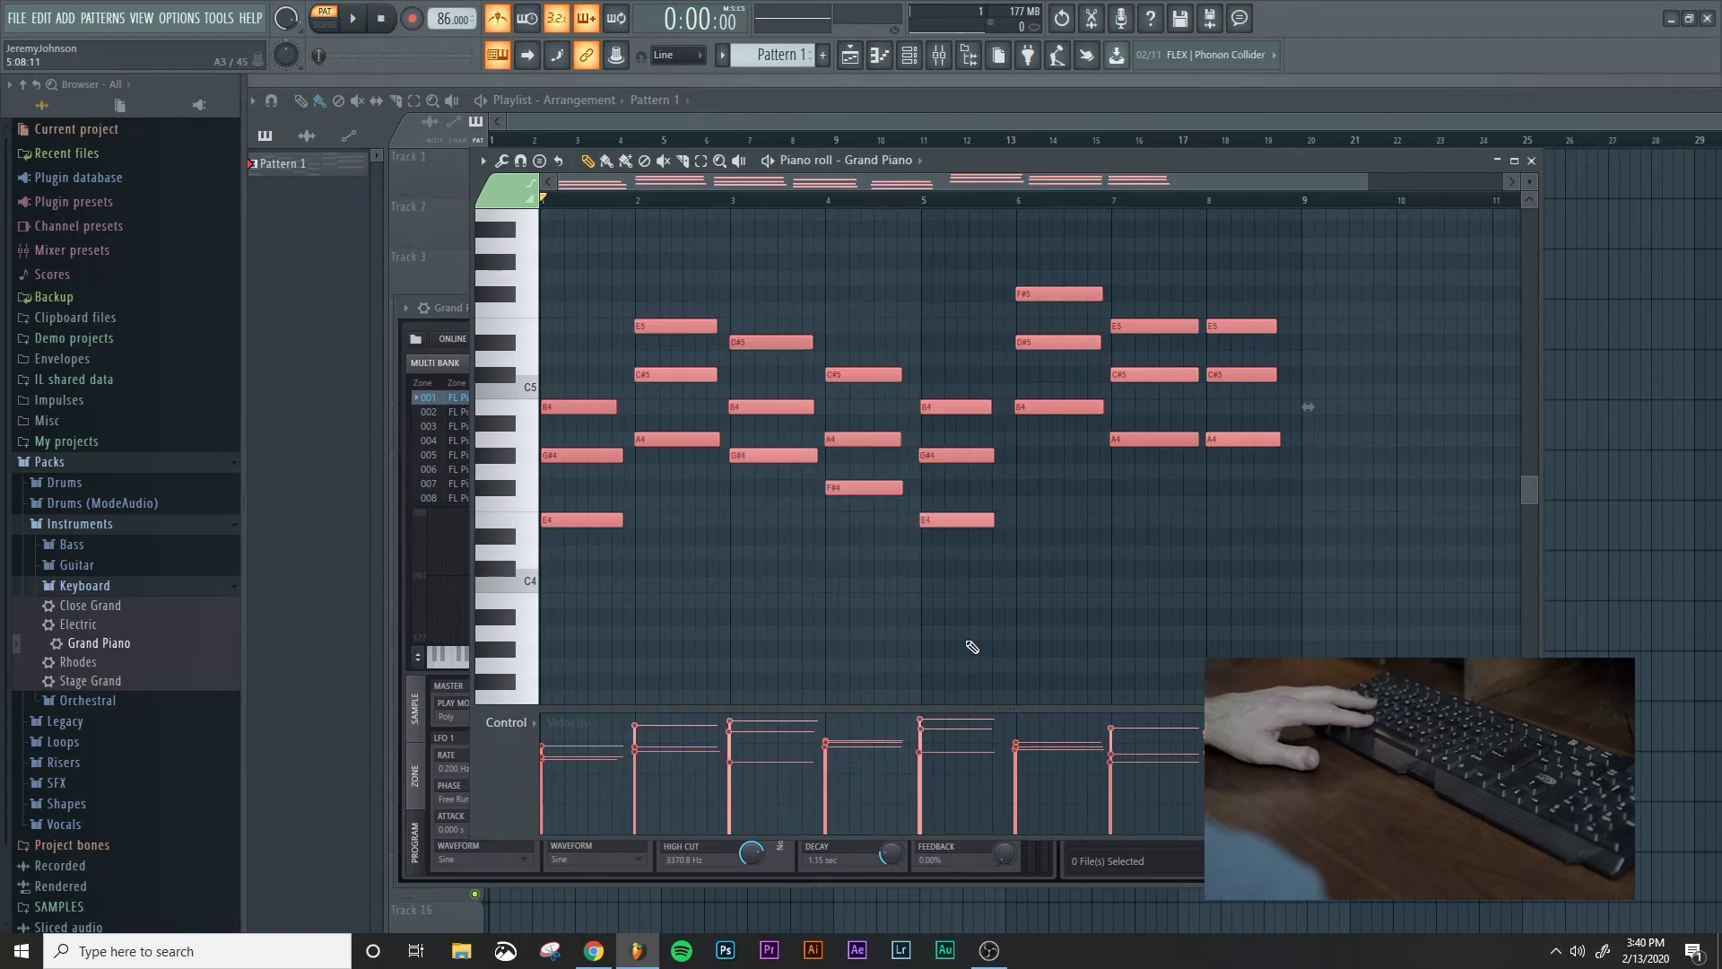
key("space")
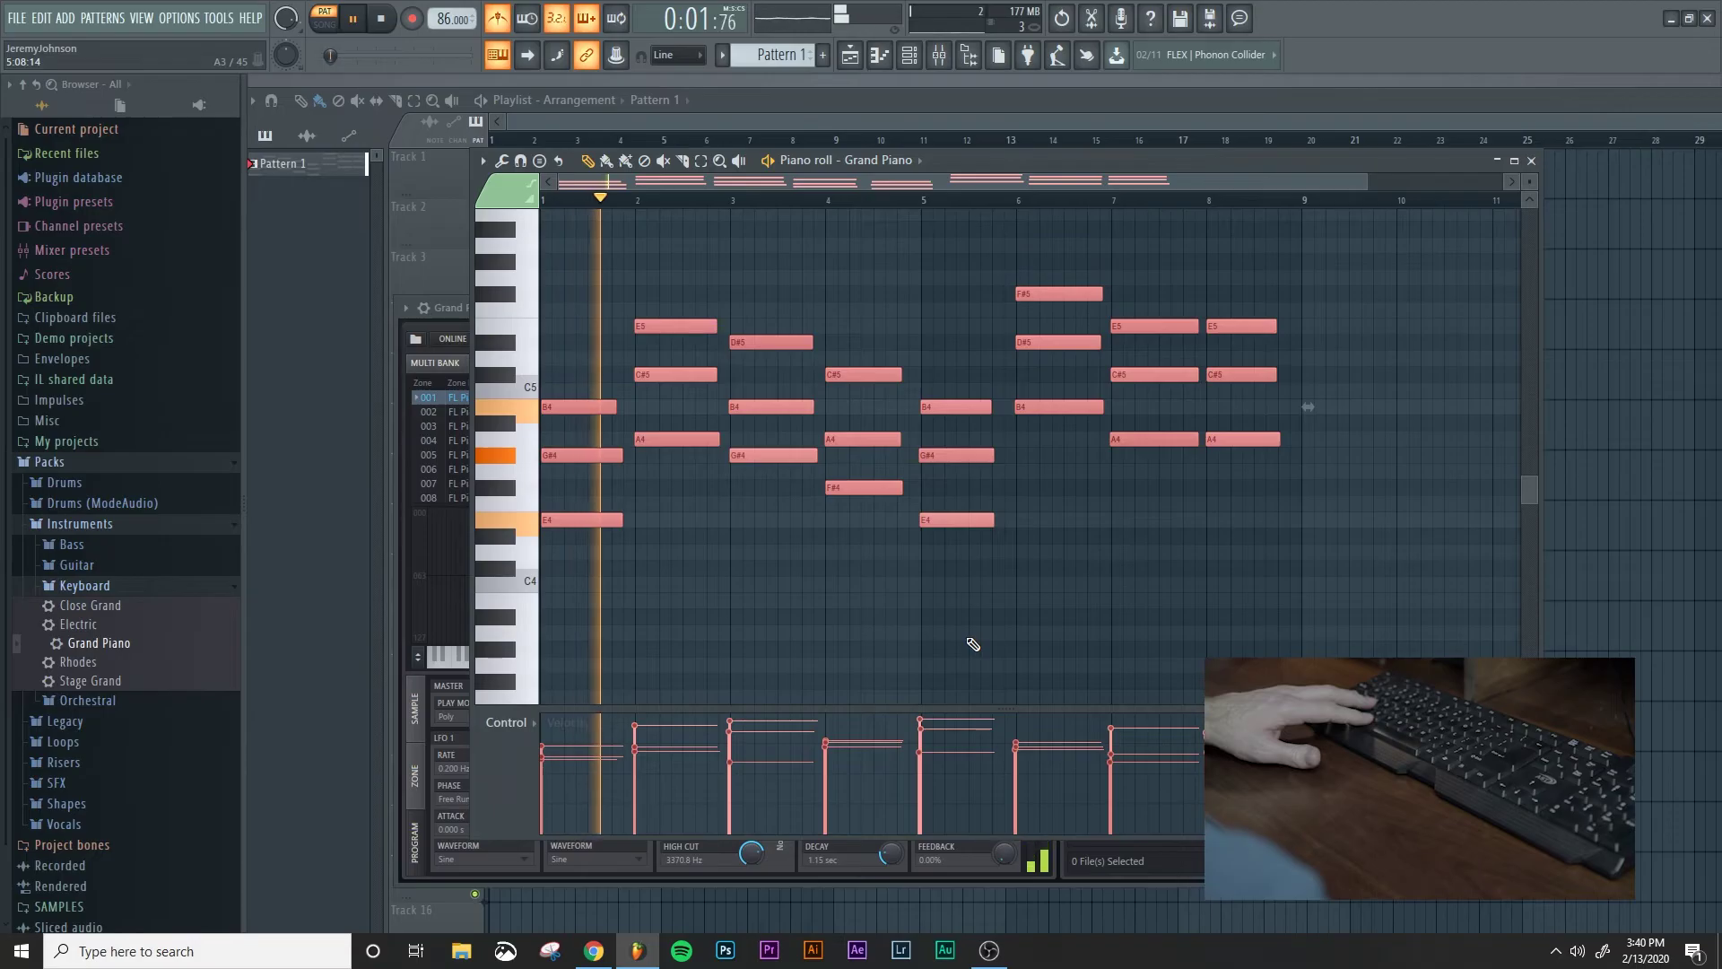
Inspect the E5 and C#5 notes during playback, stop, then select all chord notes
left_click(684, 324)
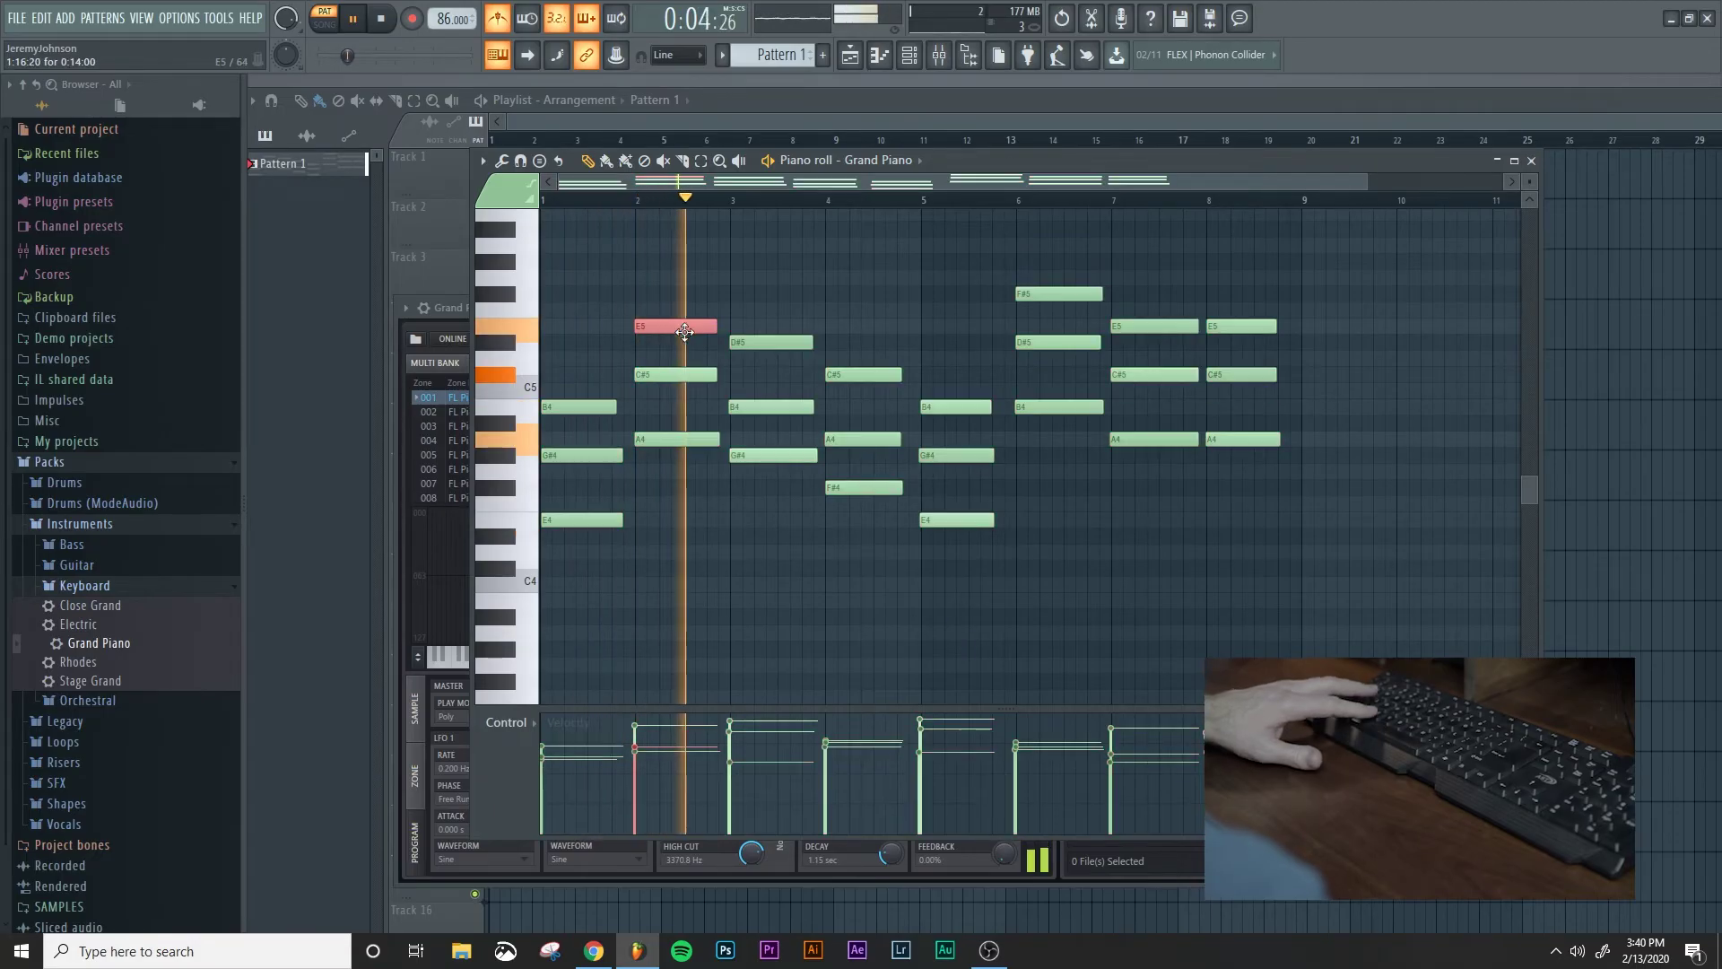
left_click(691, 375)
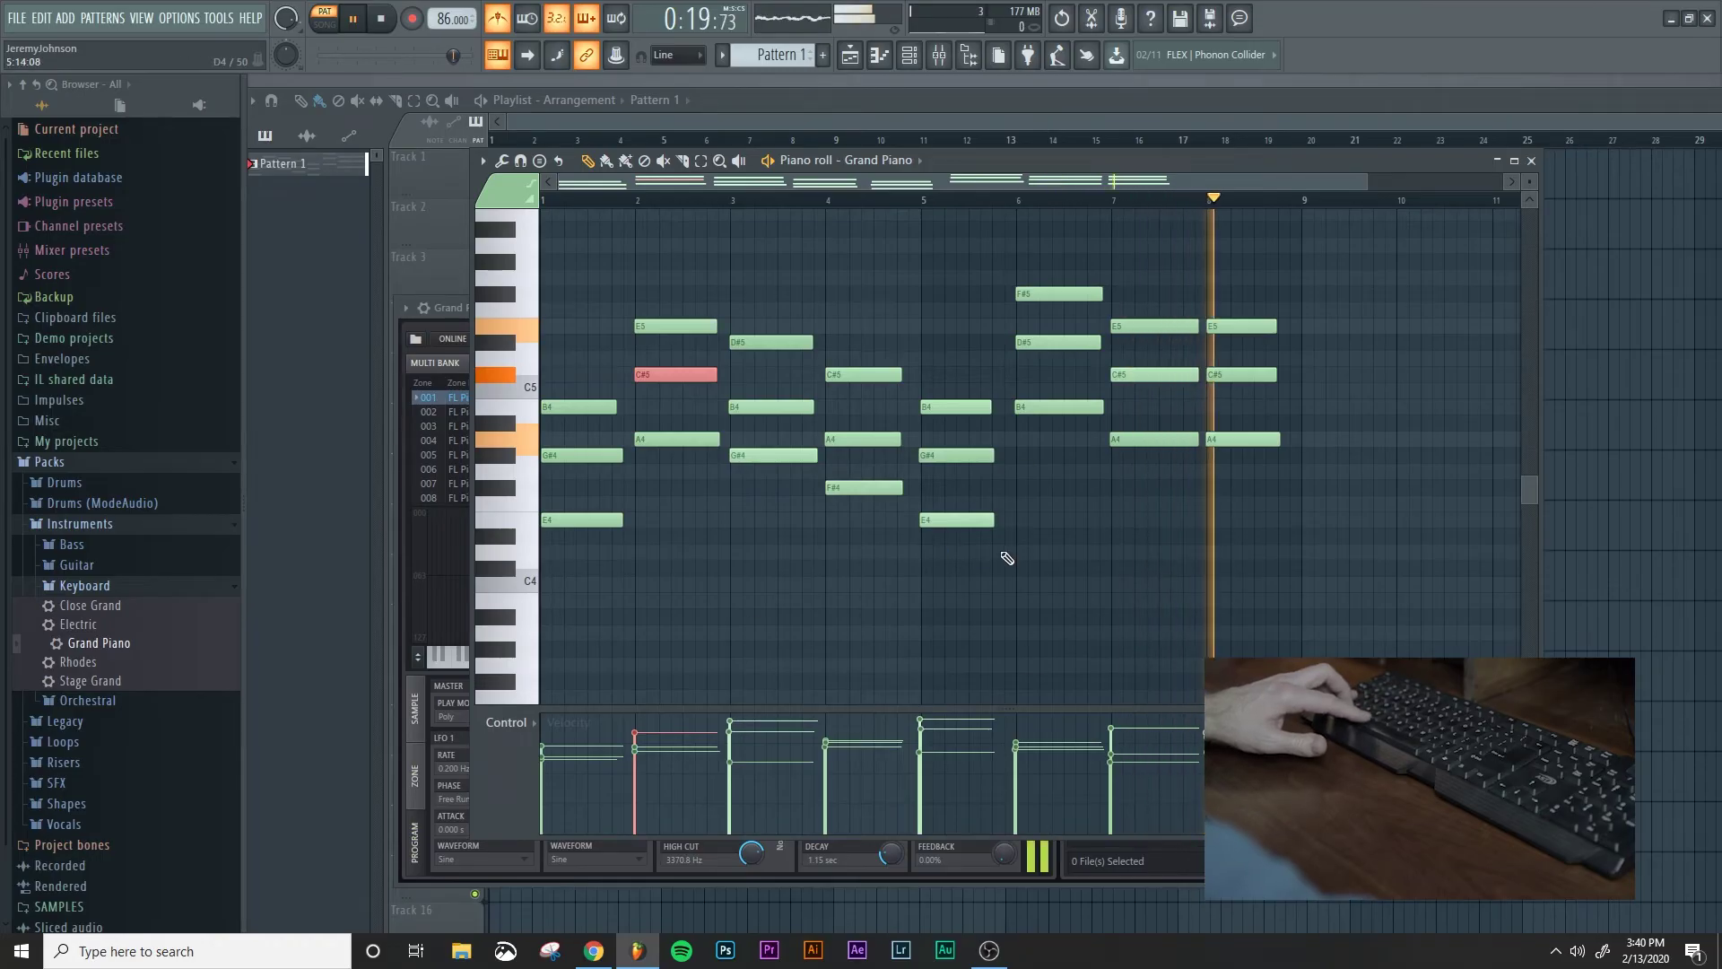
key("space")
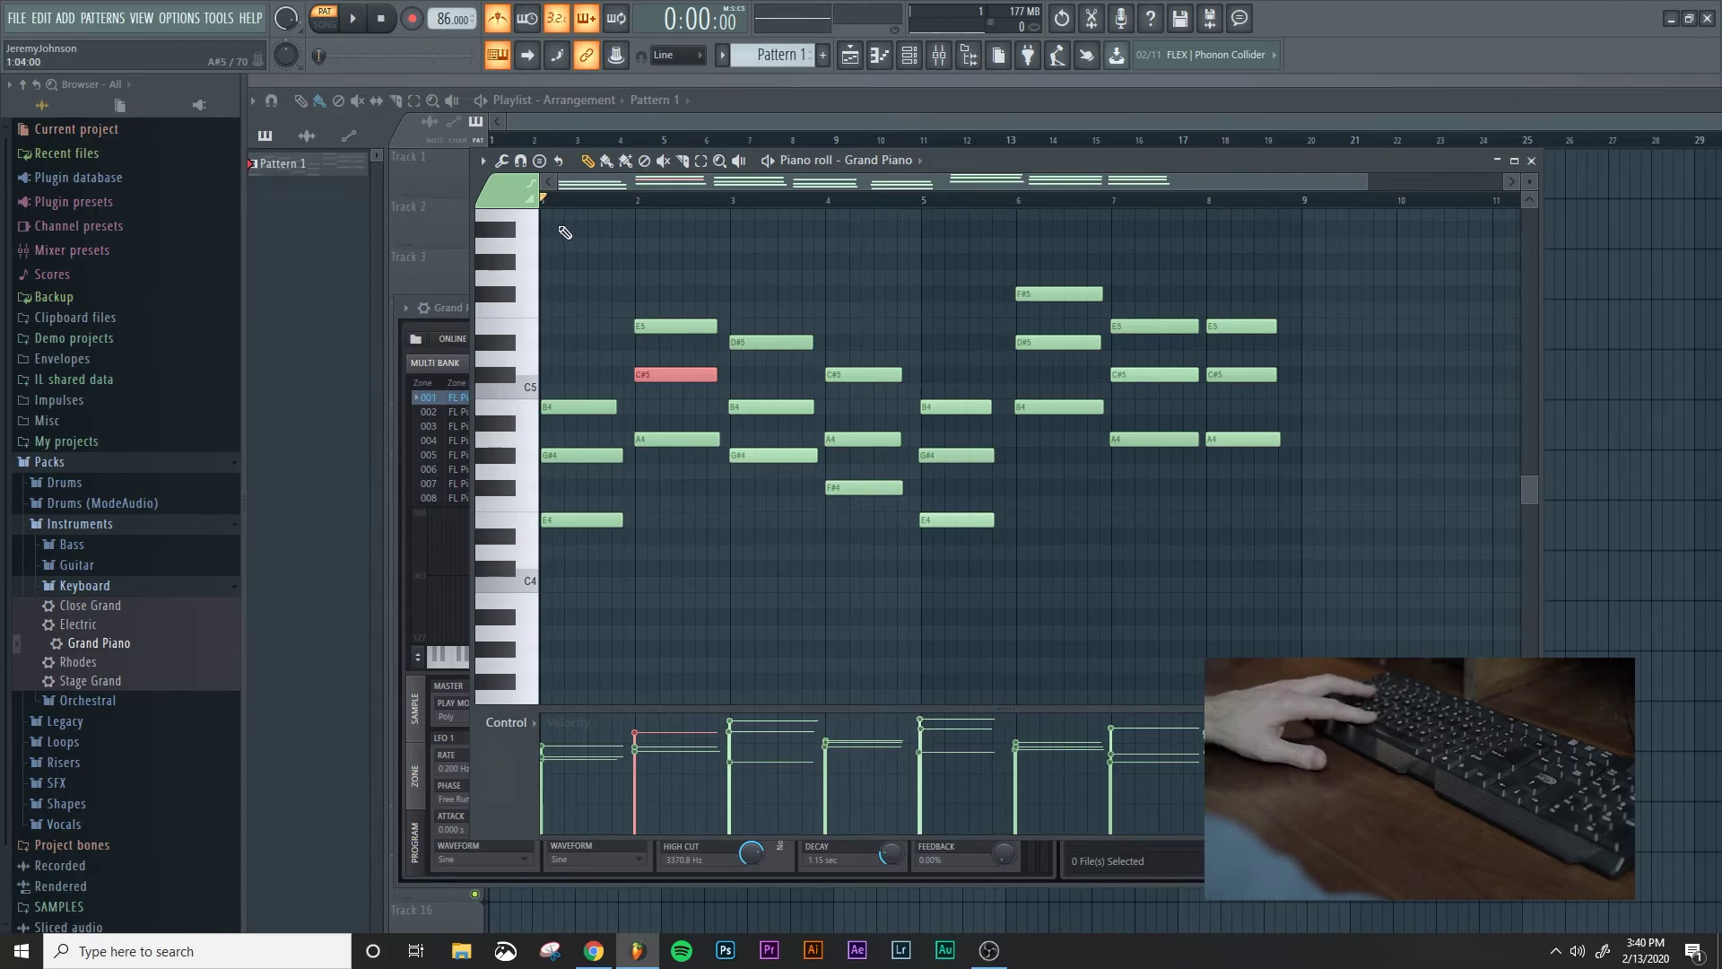
mouse_move(558, 223)
left_mouse_down()
mouse_move(670, 253)
mouse_move(1265, 622)
left_mouse_up()
Apply Quick legato to all selected notes, then deselect them
left_click(503, 162)
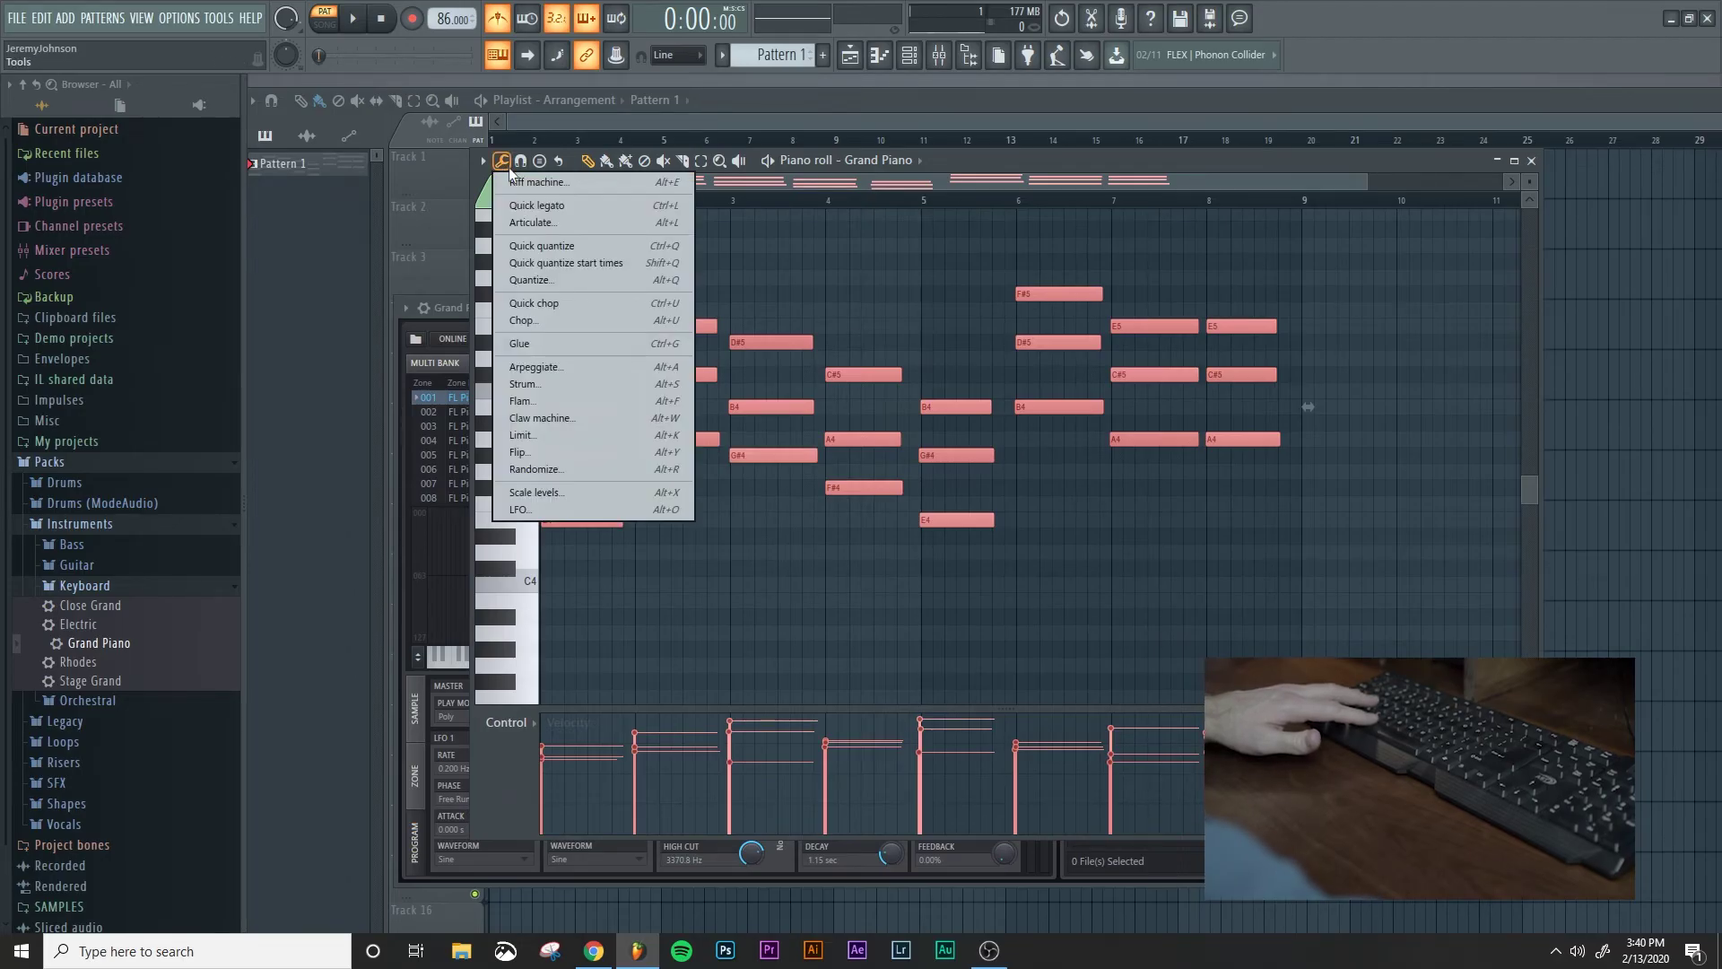
left_click(549, 205)
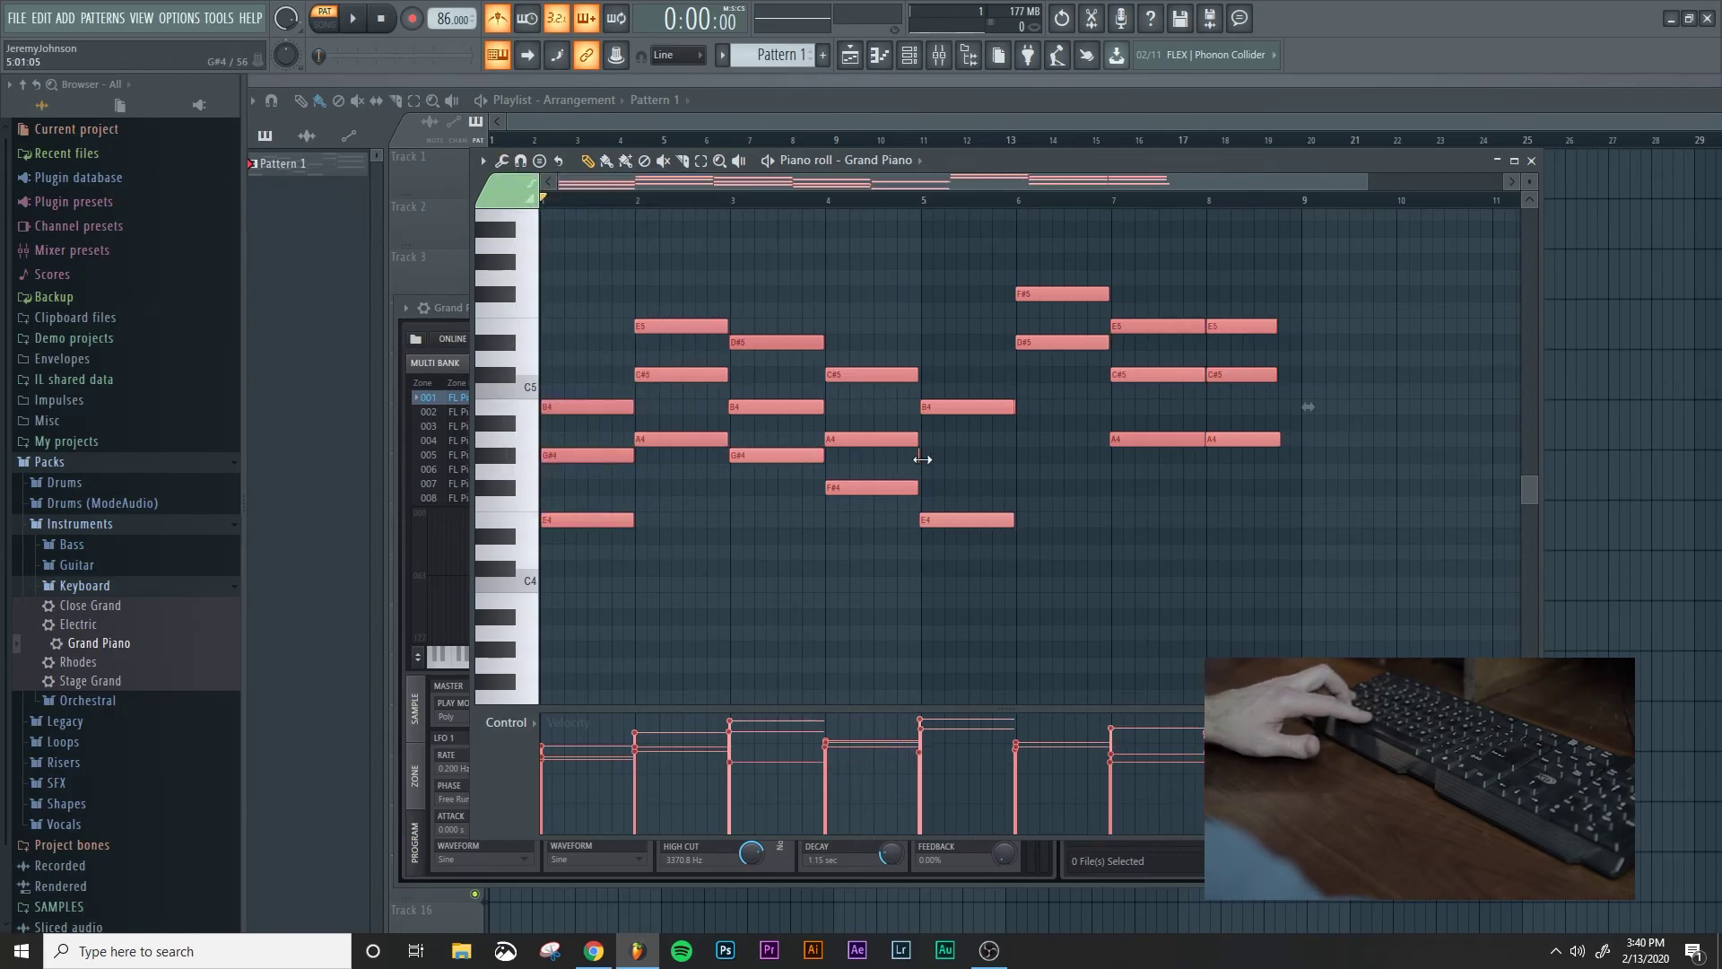
key("ctrl+d")
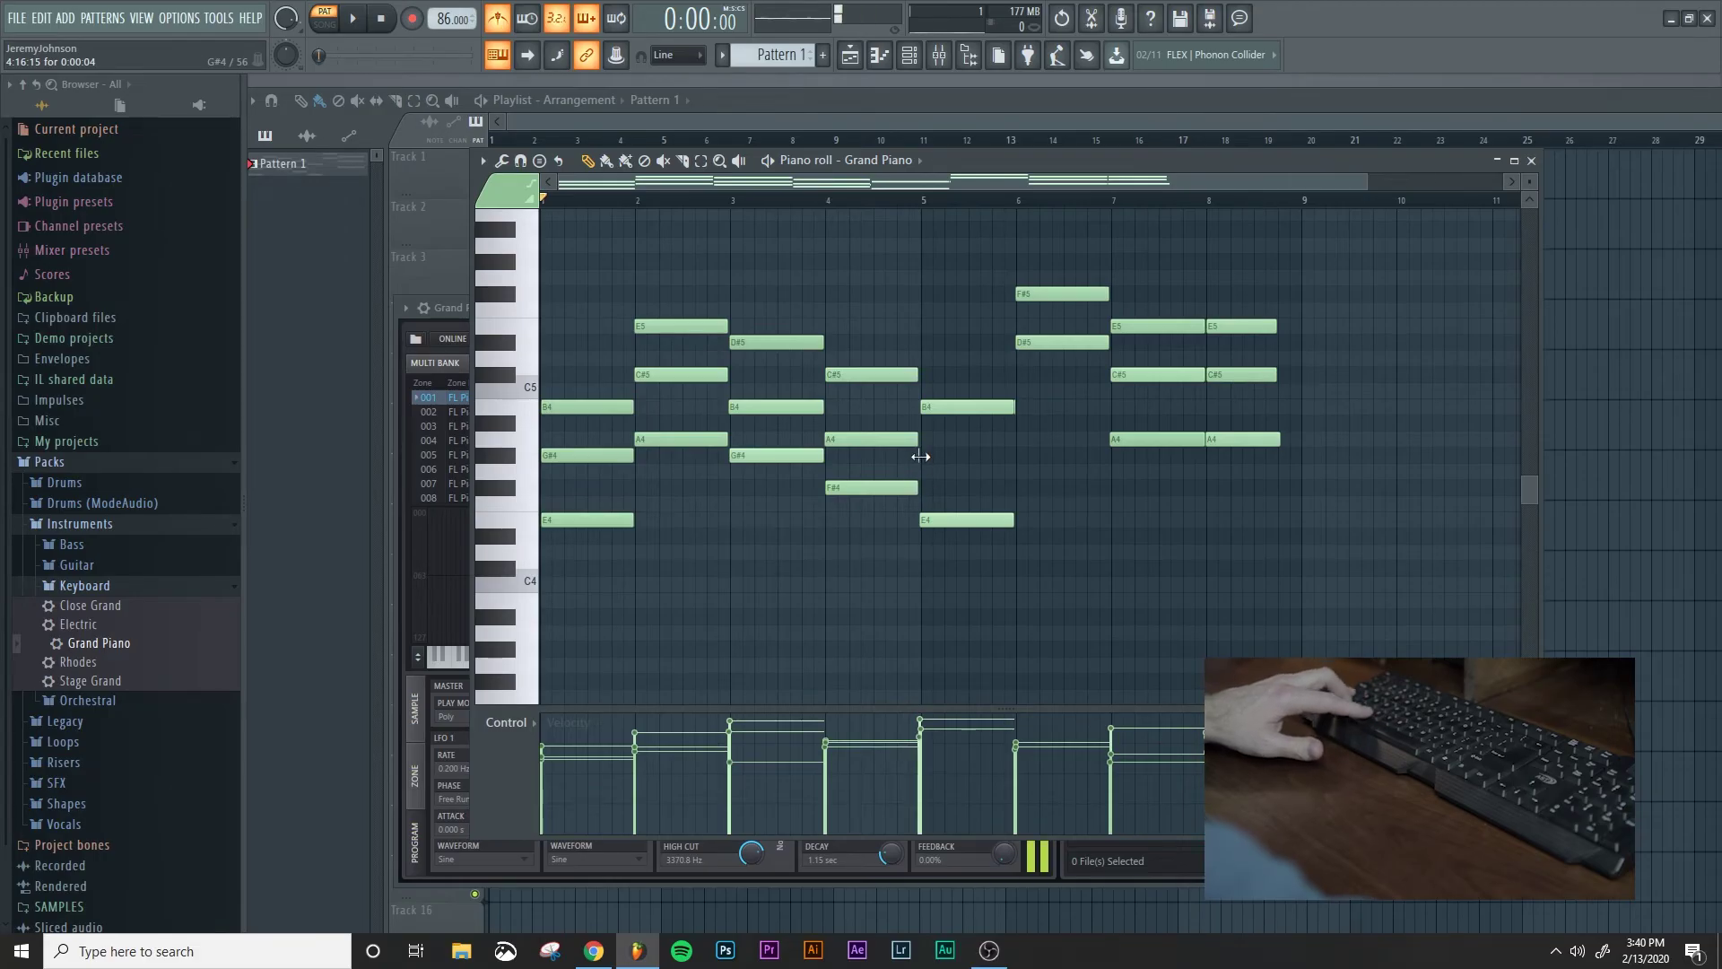
Lengthen the short G#4 and other stray notes so they reach the next chord
scroll(922, 457, "up", 5)
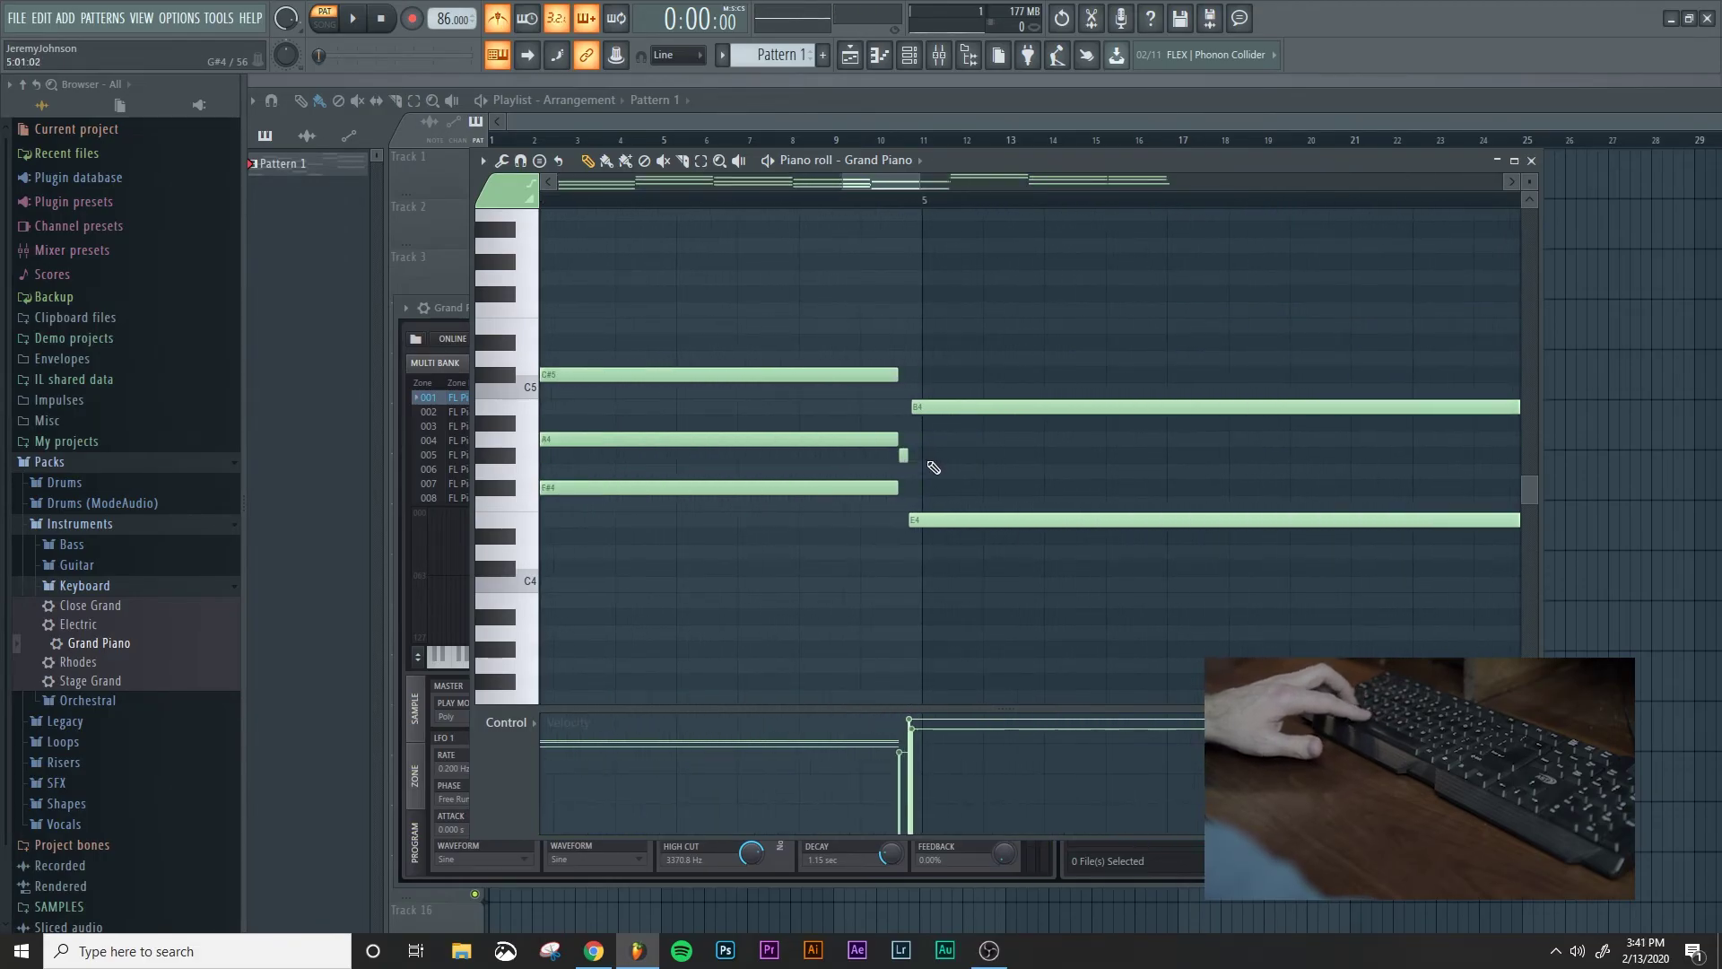
left_click_drag(1025, 467, 1434, 461)
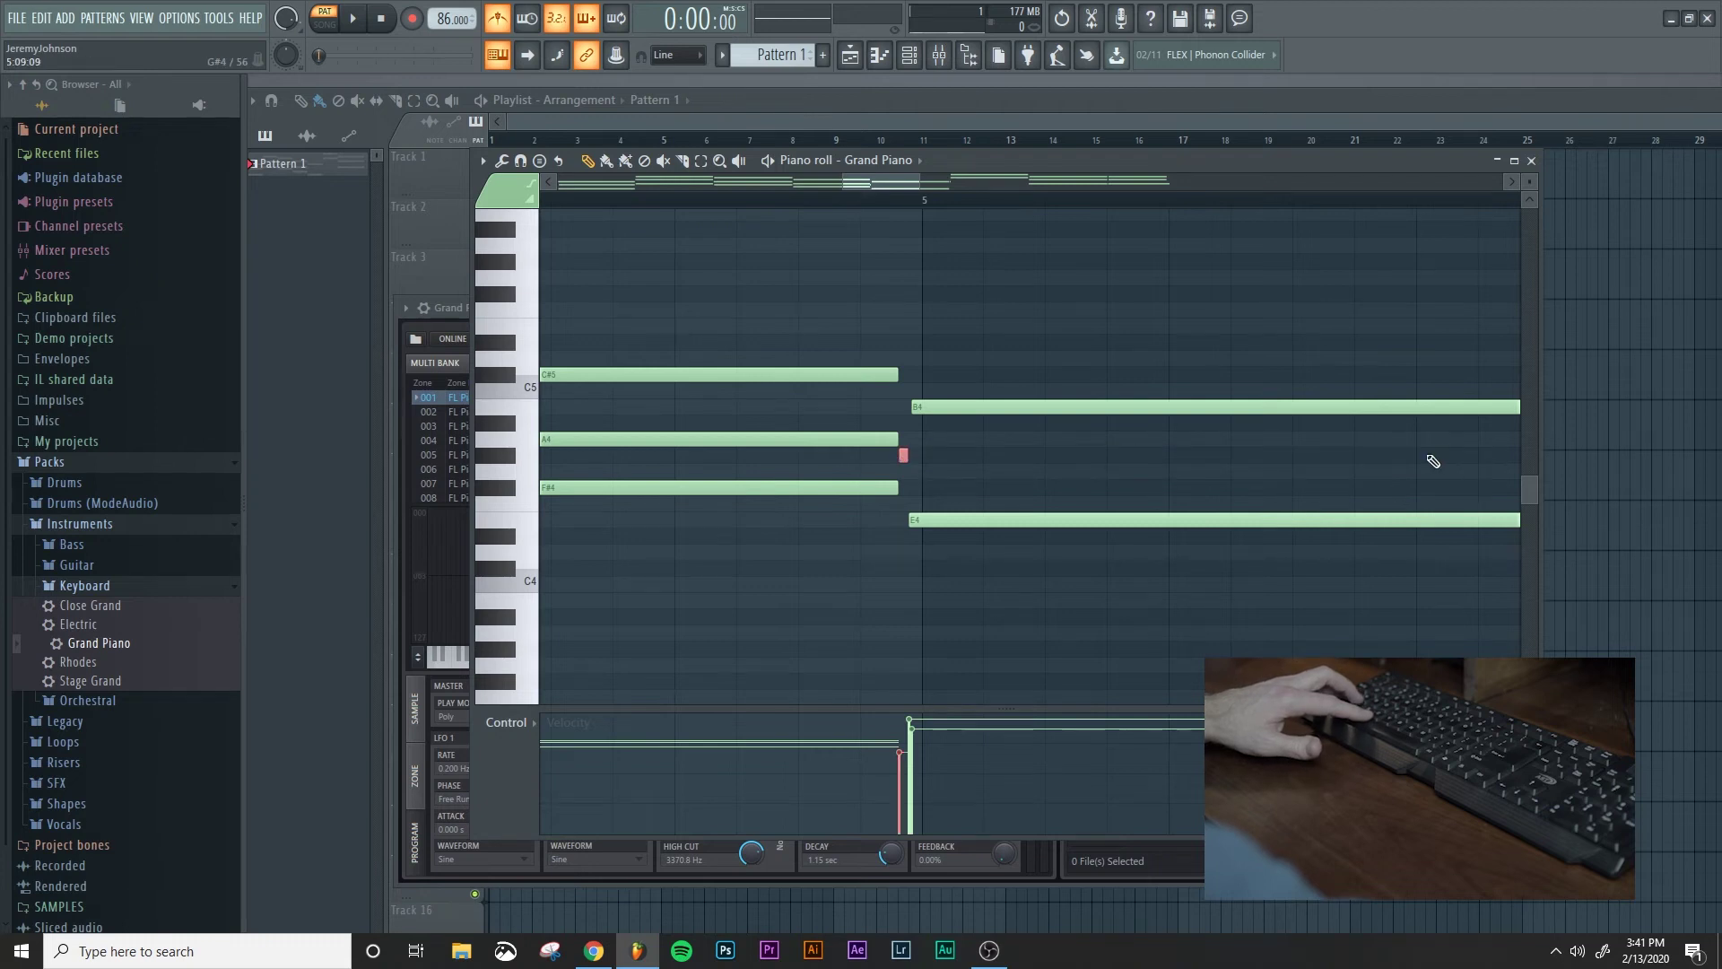
left_click_drag(967, 457, 1259, 454)
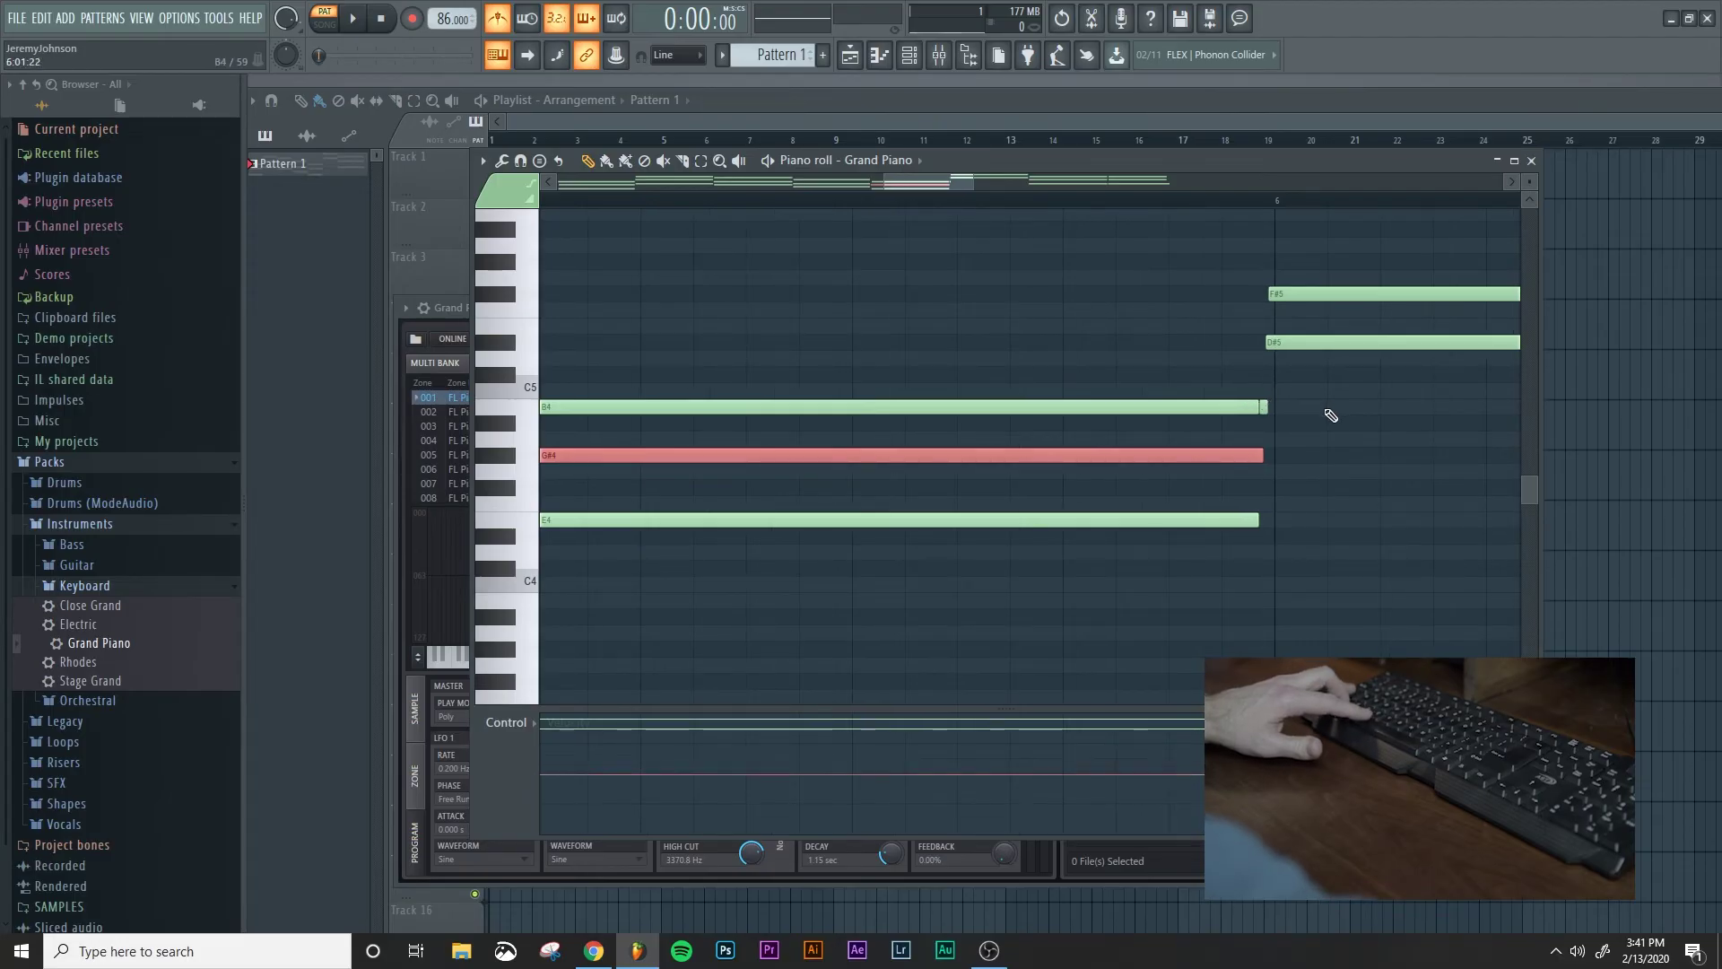
scroll(1305, 323, "up", 6)
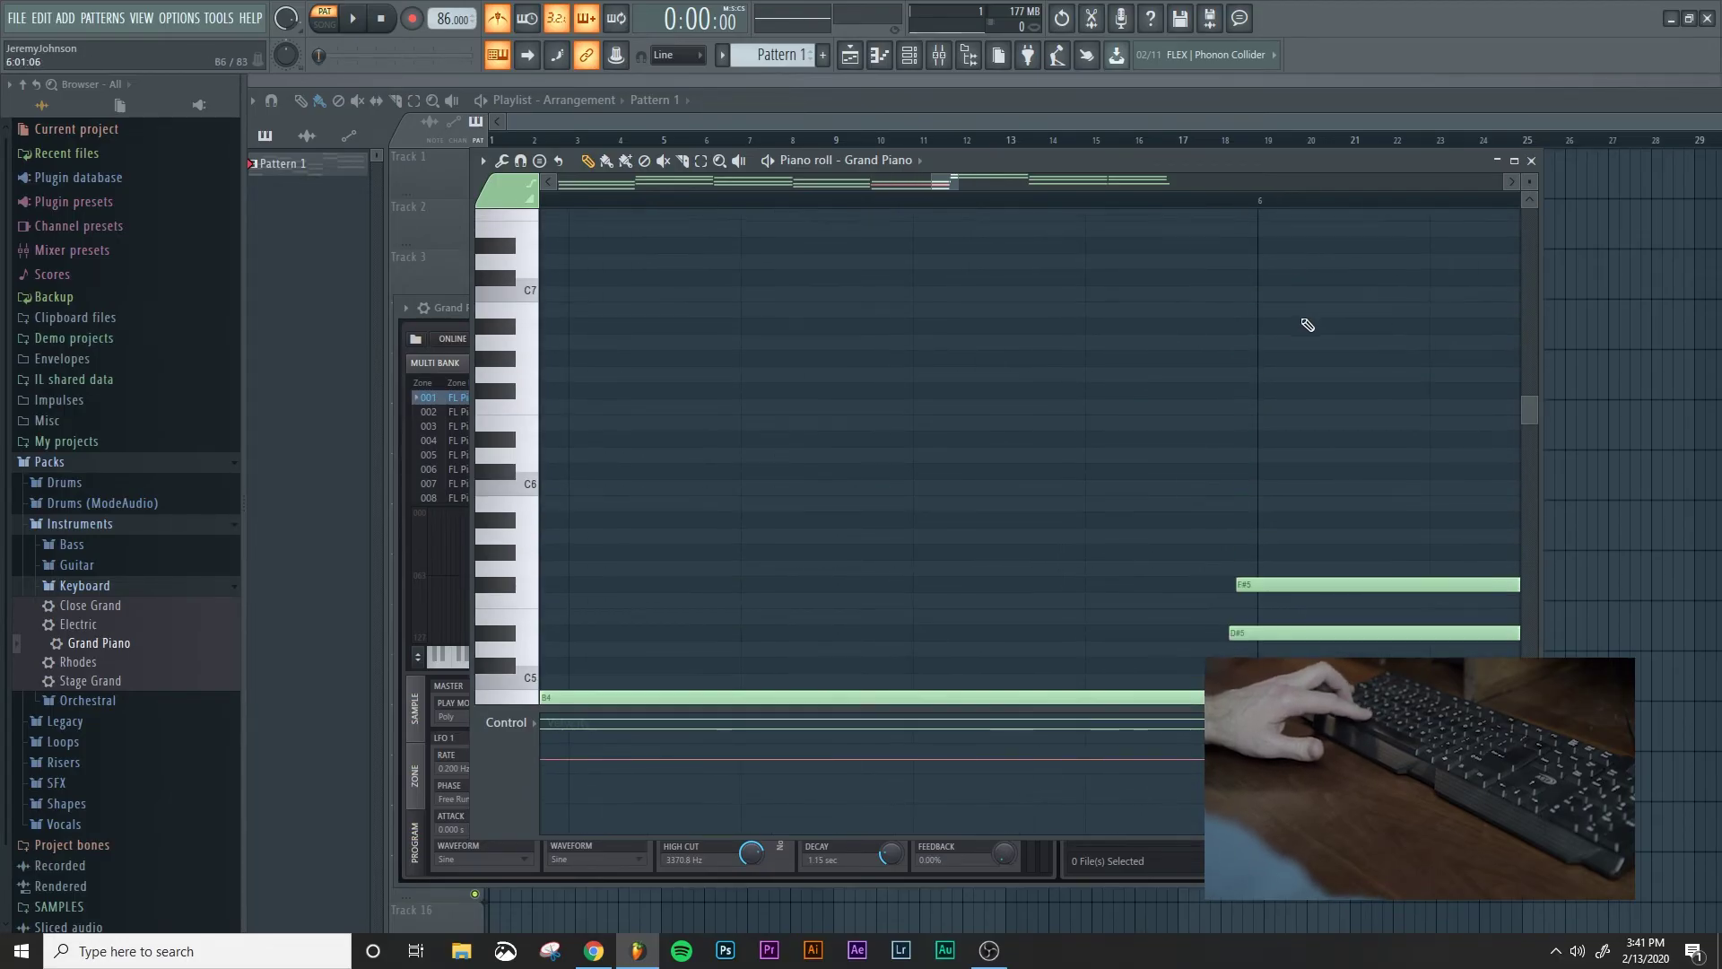
scroll(1566, 199, "up", 3)
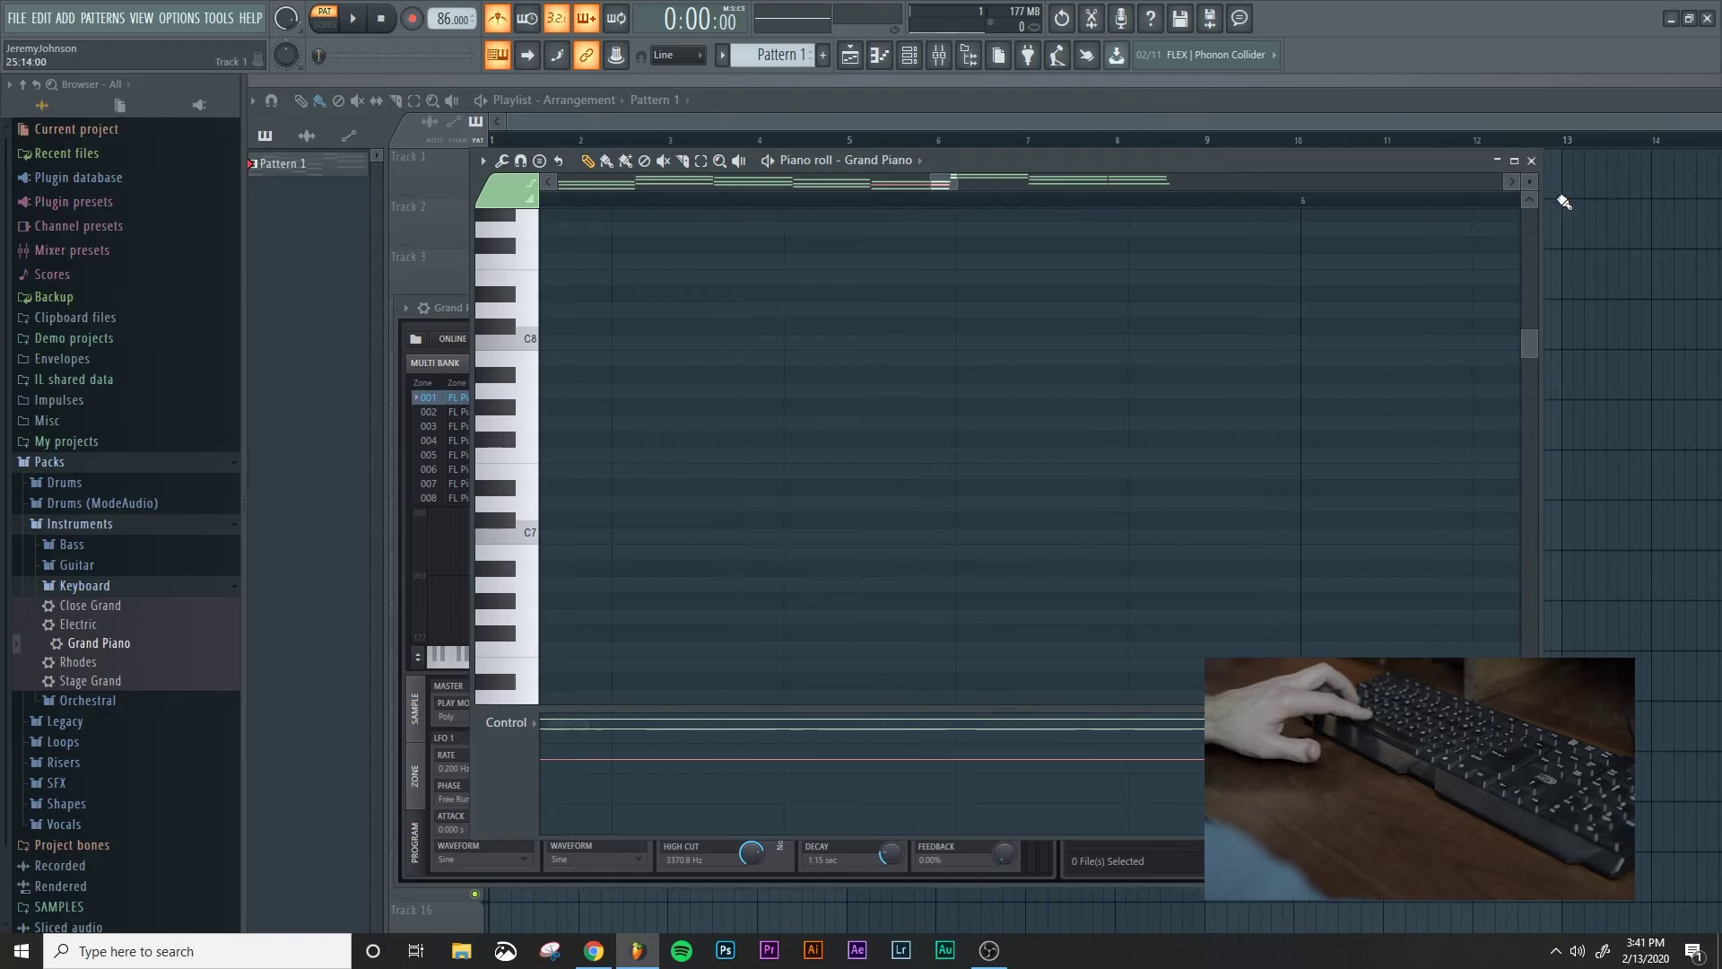
scroll(1530, 184, "down", 4)
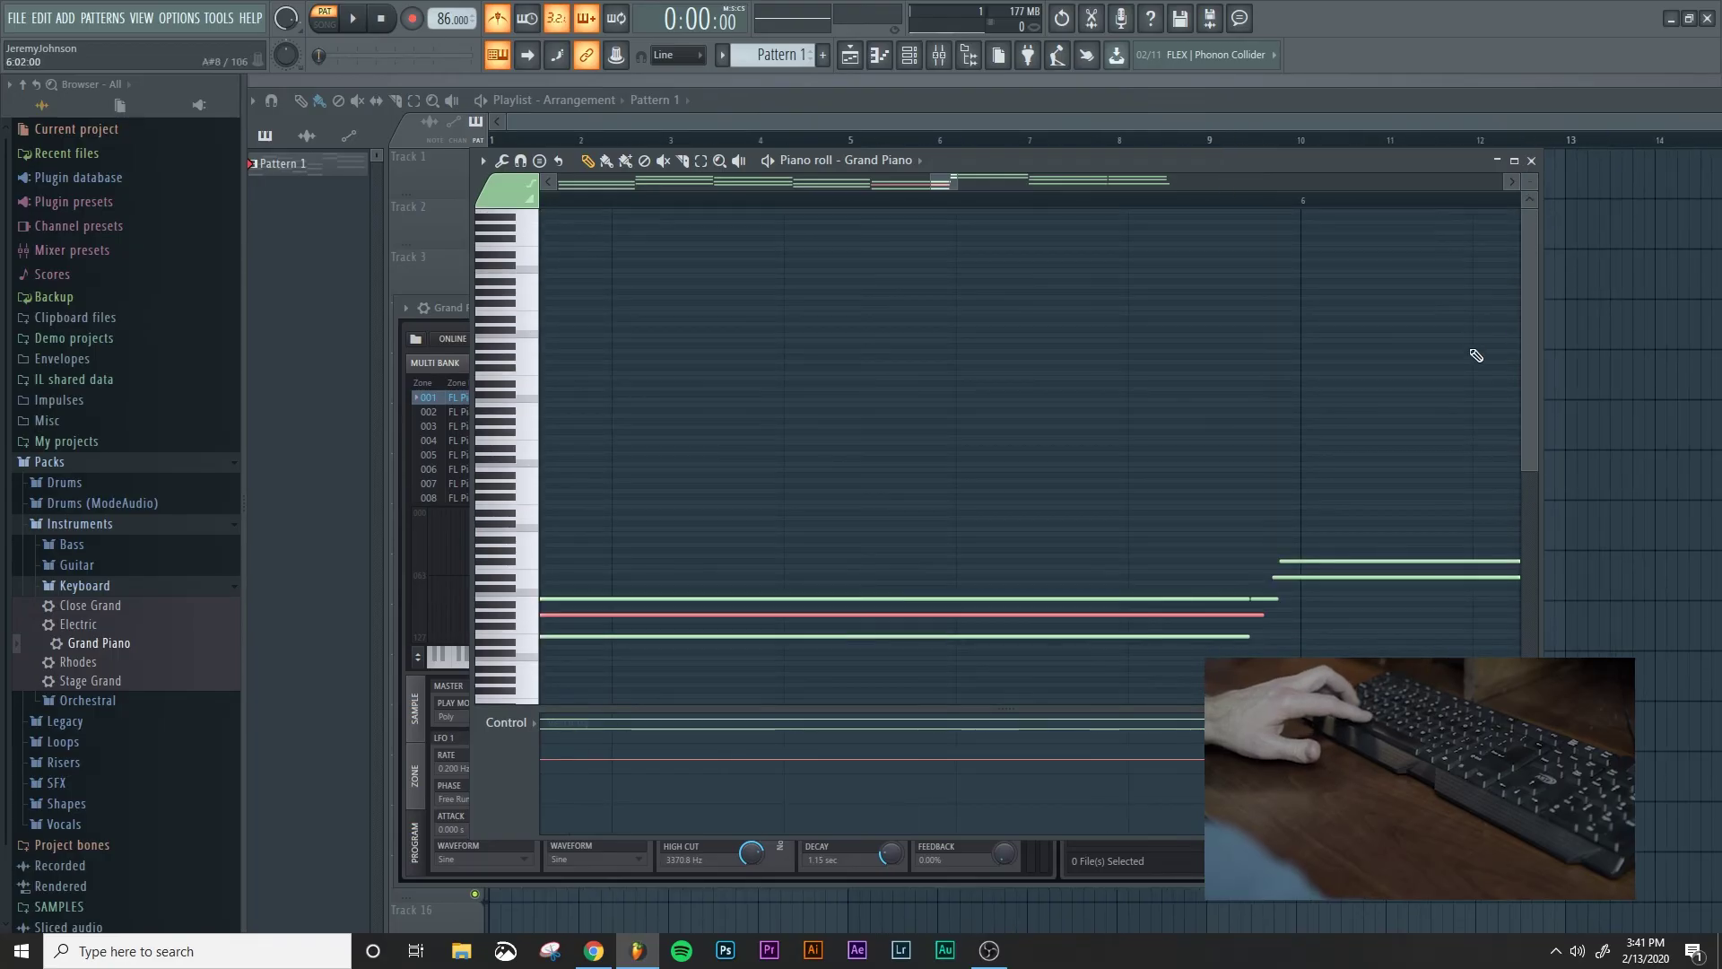
left_click(1272, 599)
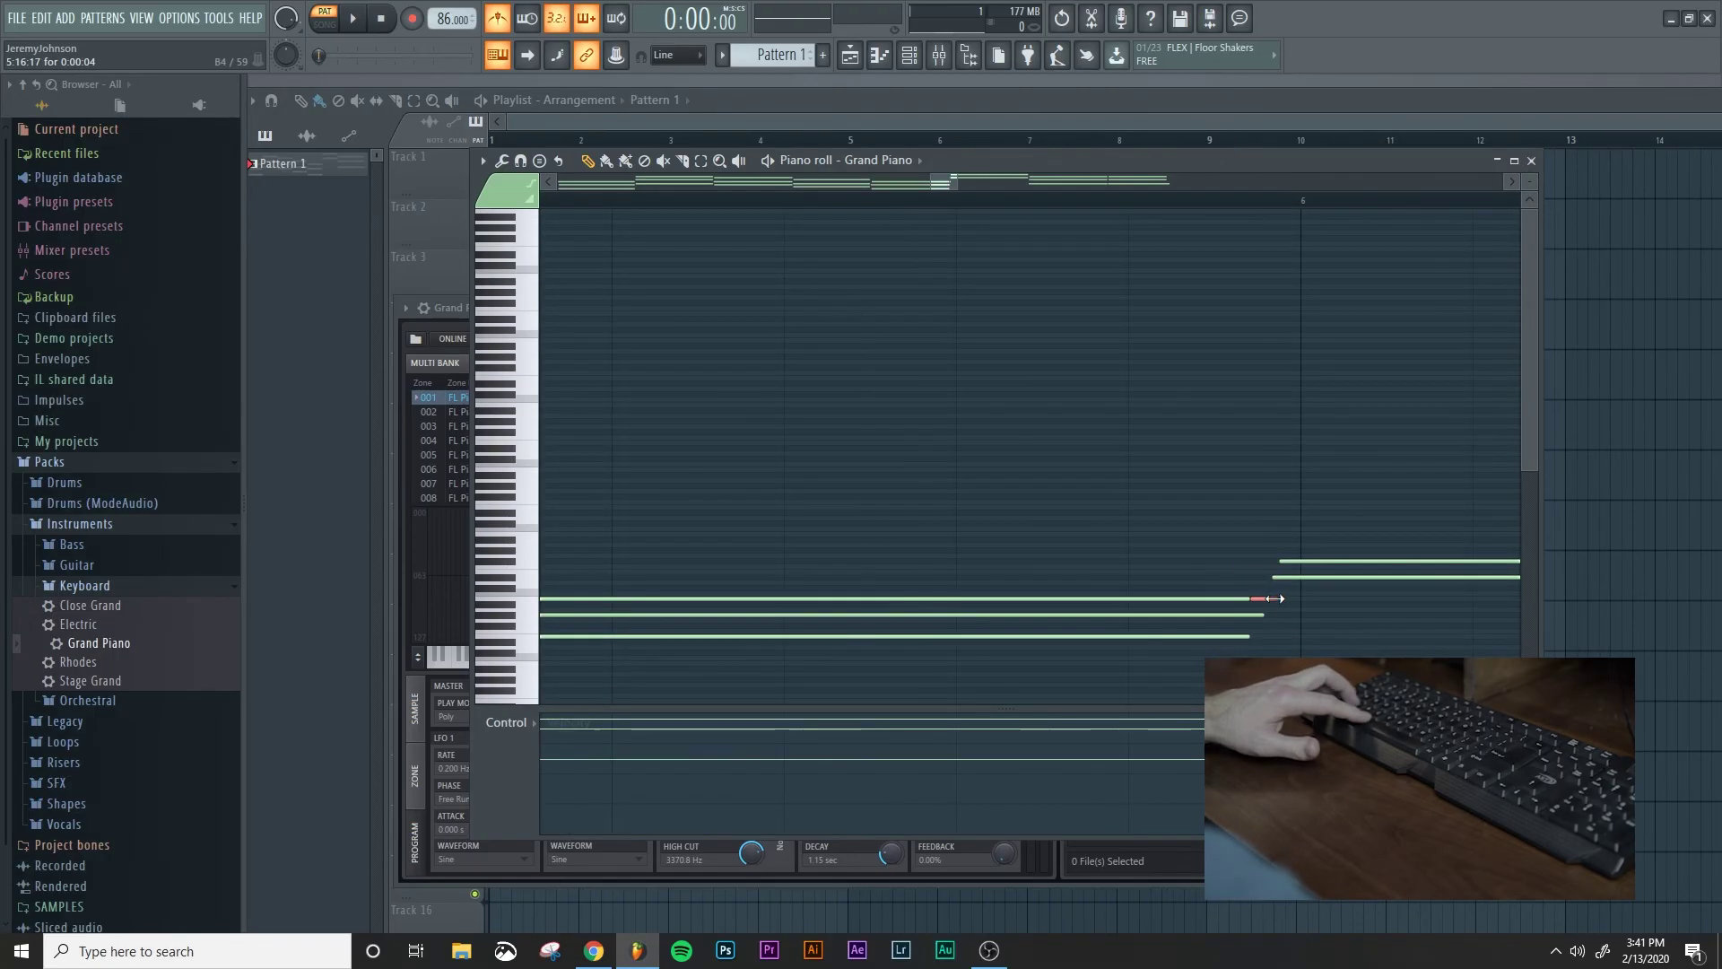
left_click_drag(1472, 598, 1378, 593)
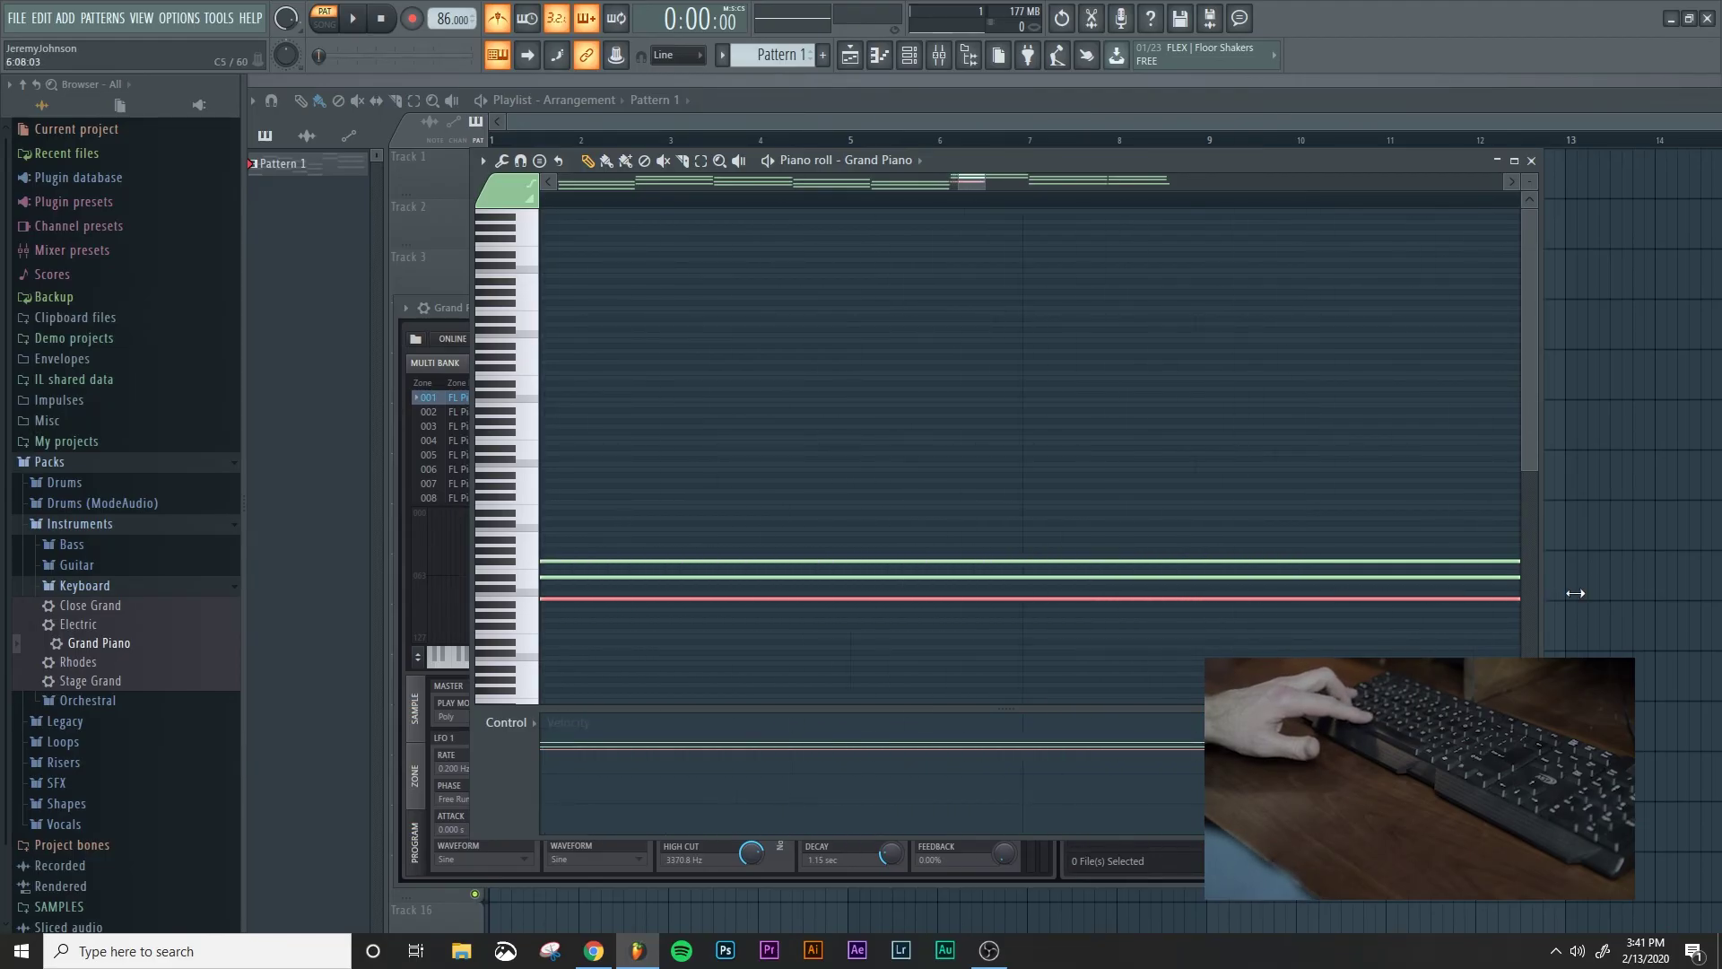
left_click_drag(1715, 597, 1141, 594)
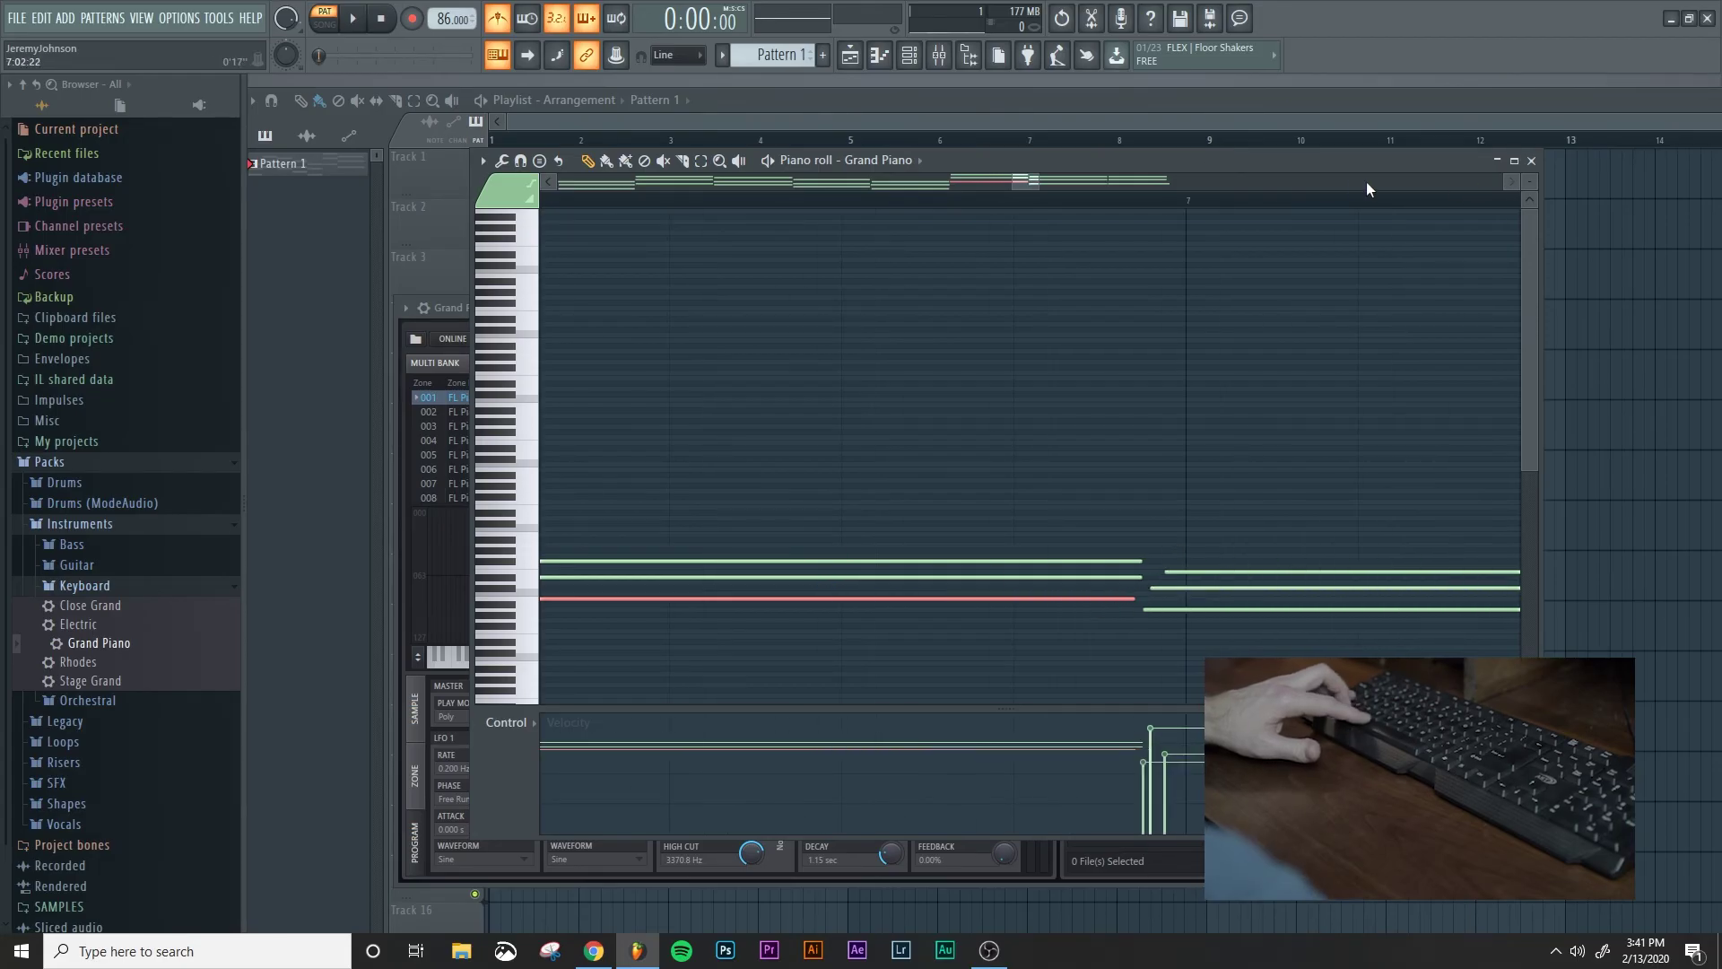
scroll(939, 422, "down", 5)
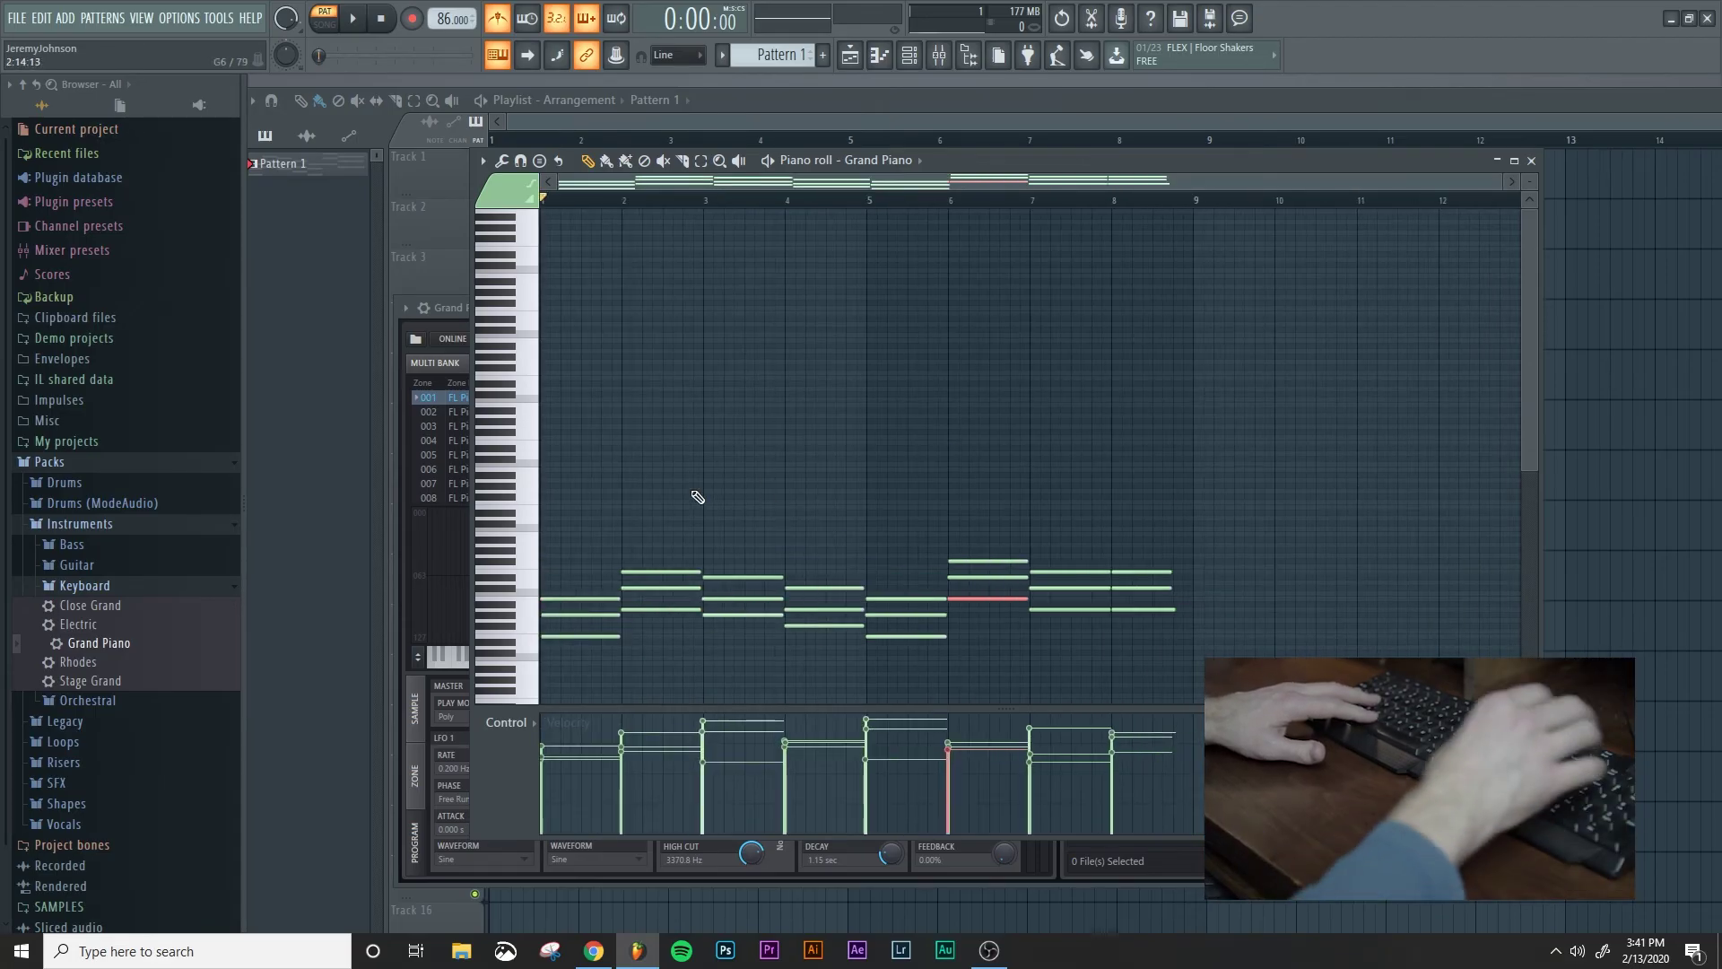
Play back the legato progression to check it, then select all chord notes
key("space")
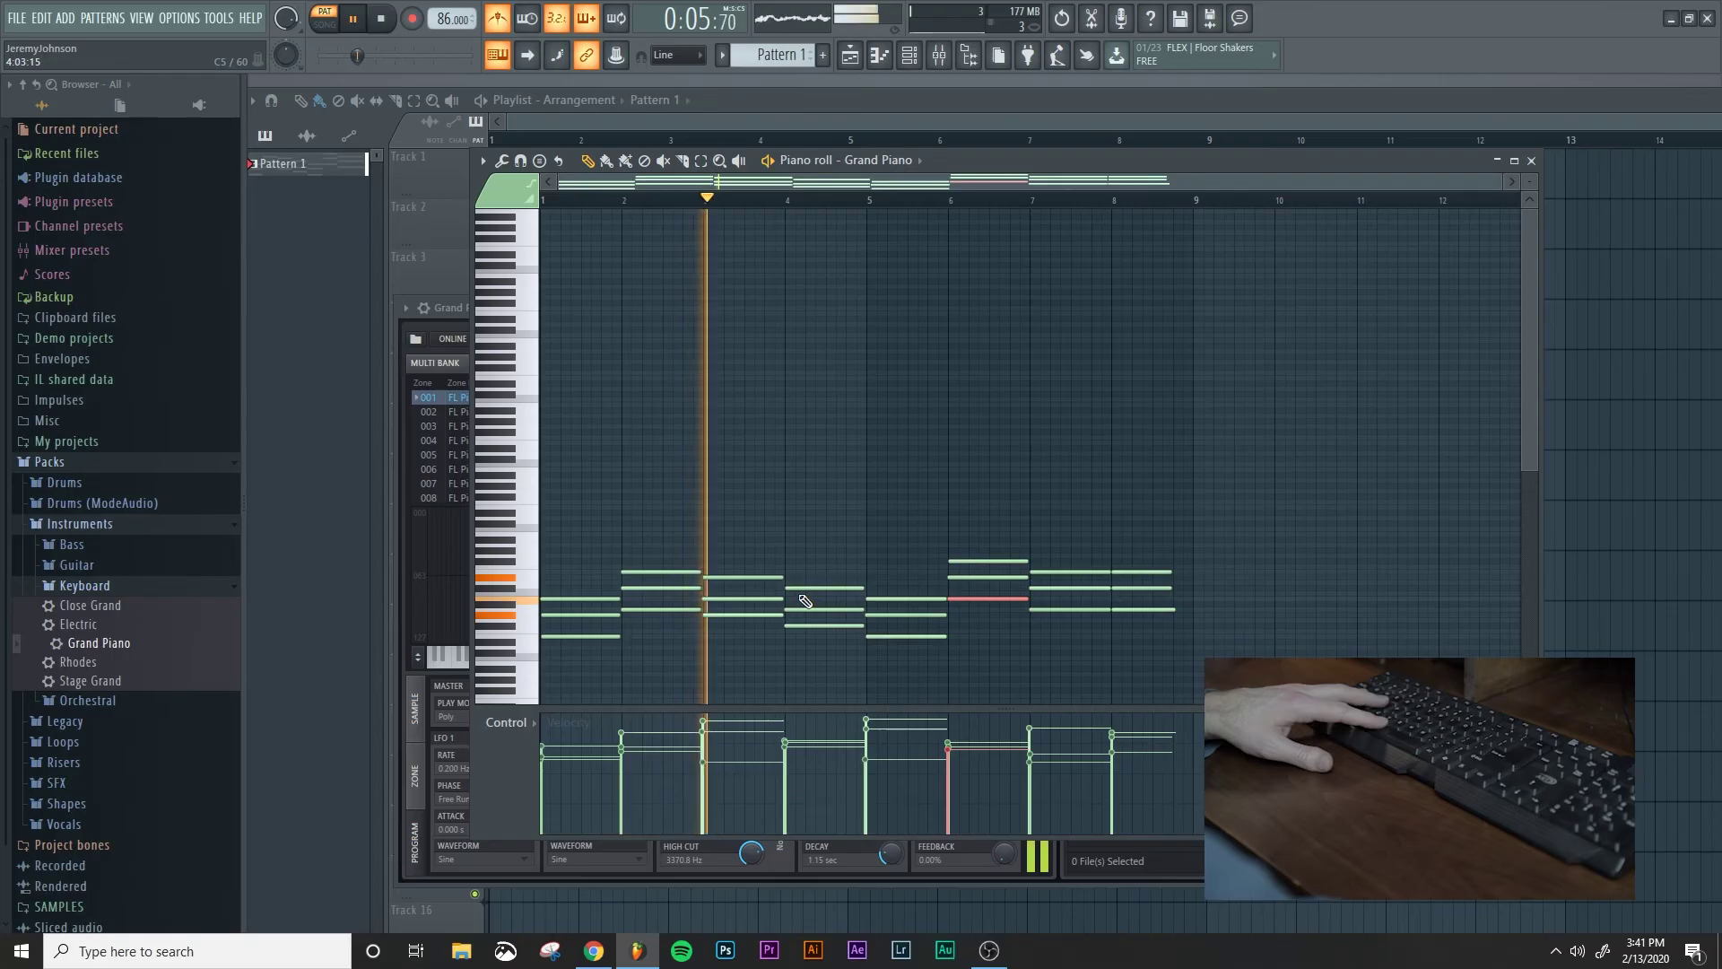
key("space")
left_click_drag(543, 481, 1211, 689)
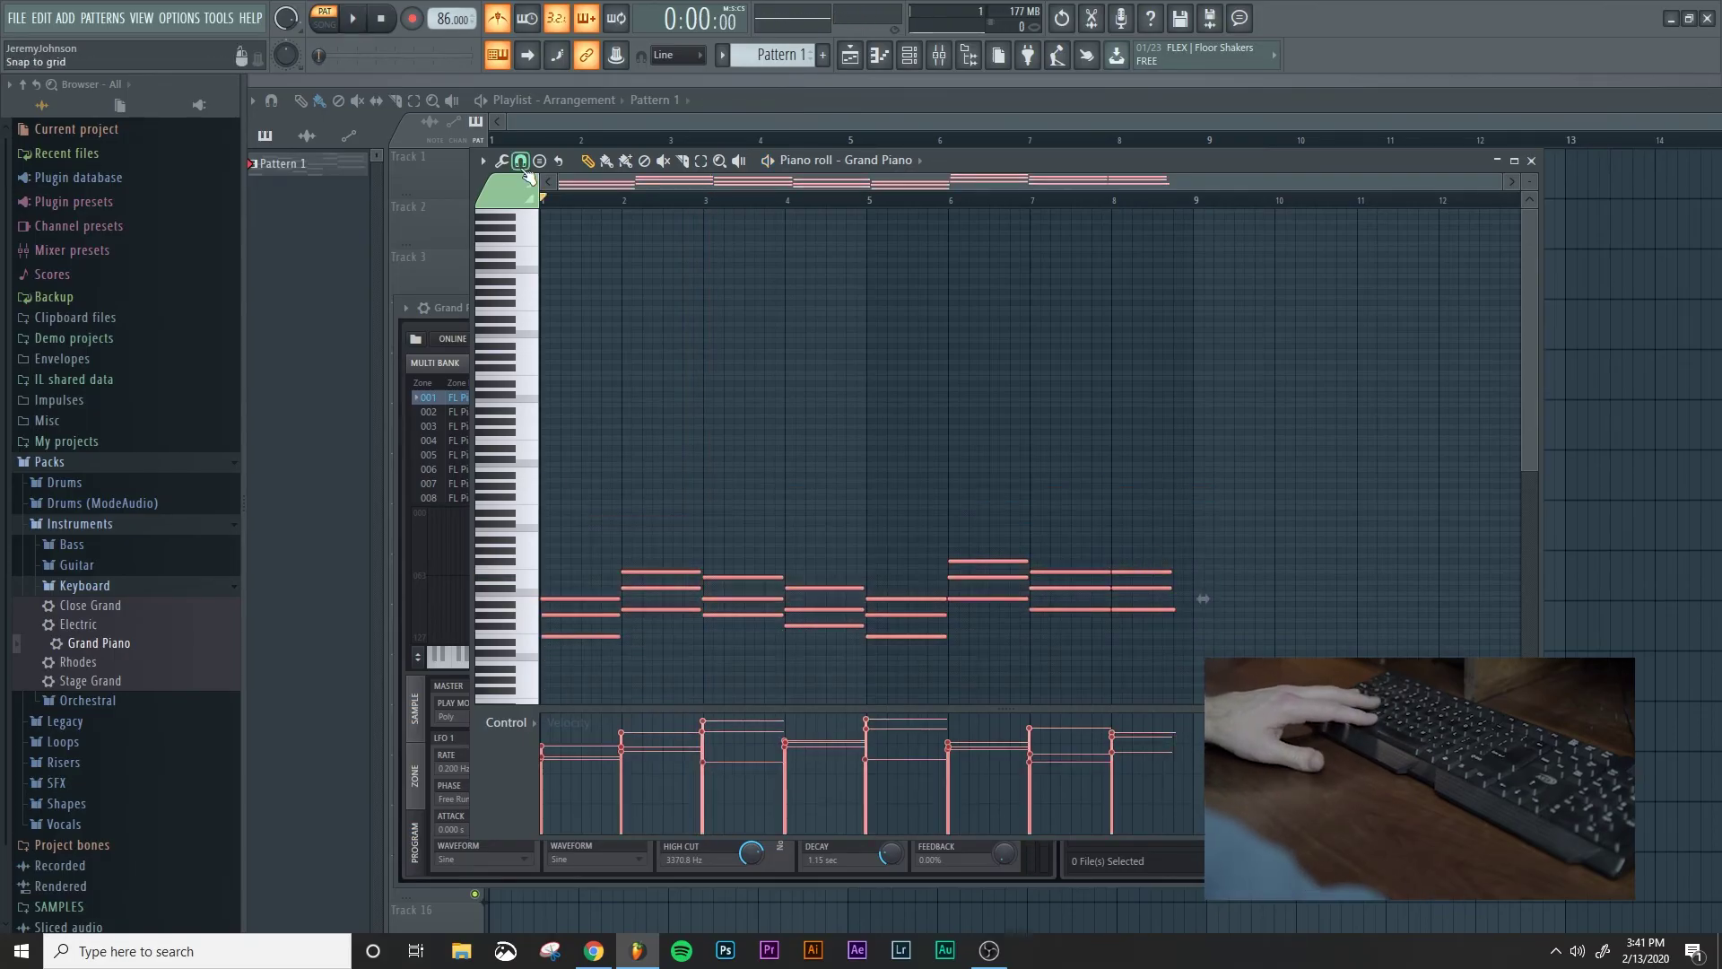
left_click(502, 161)
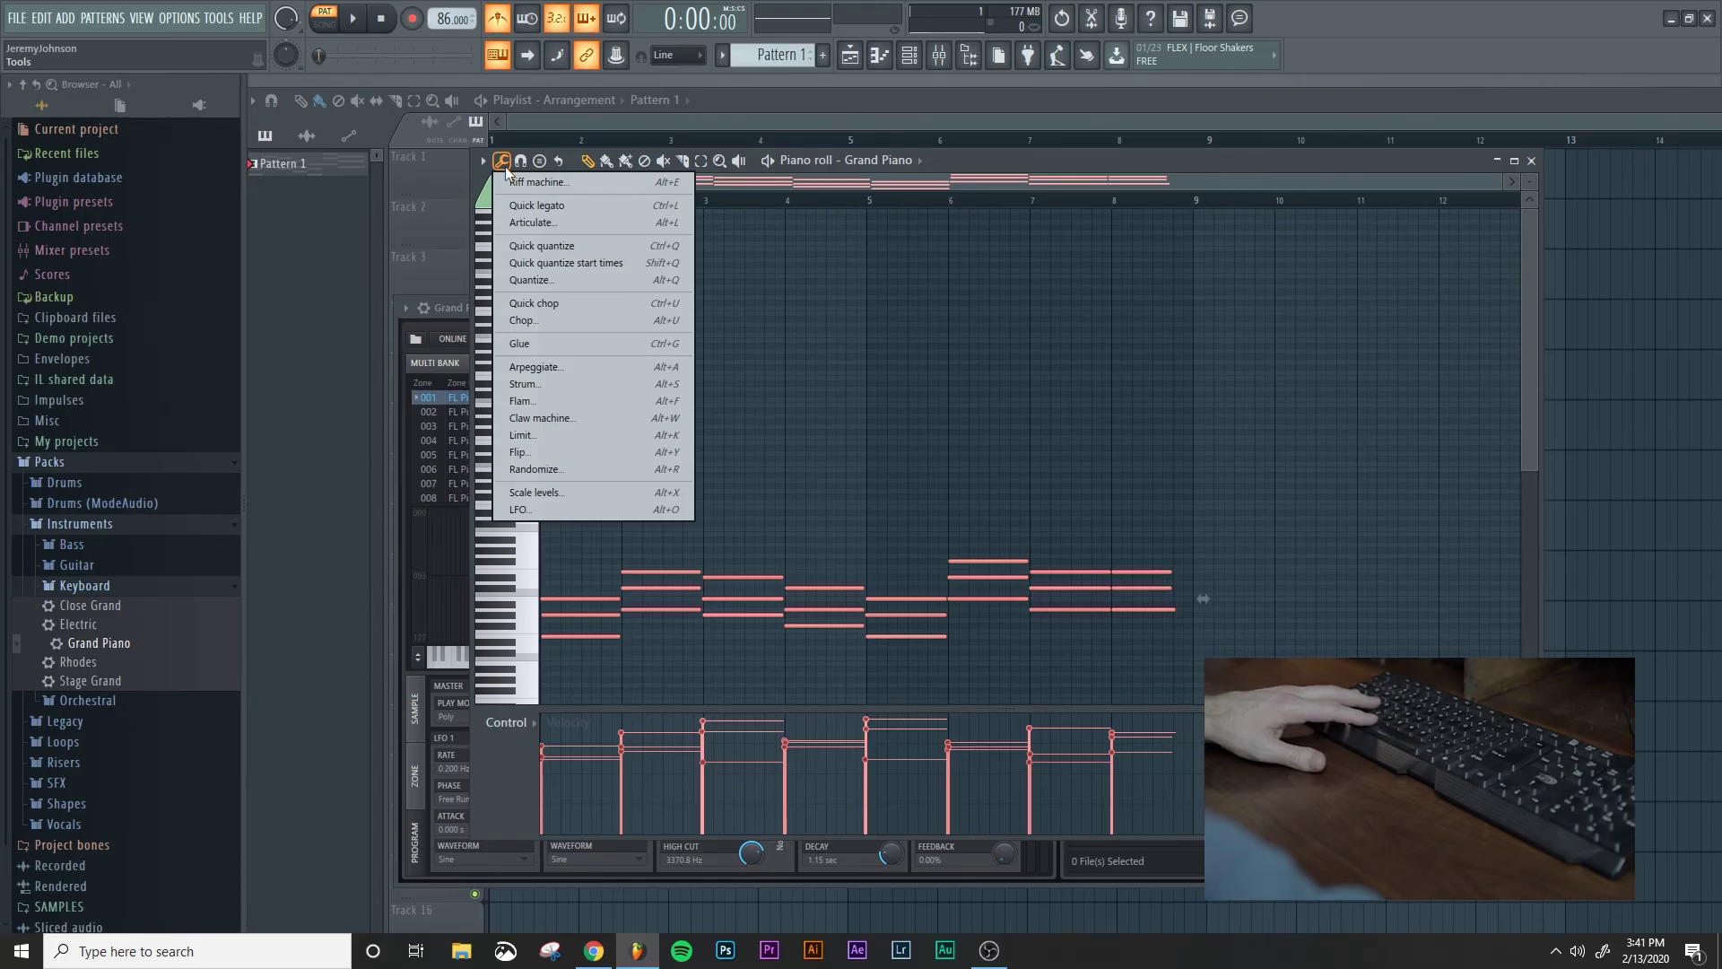
Apply Strum to all selected chords and review the staggered note starts
left_click(544, 381)
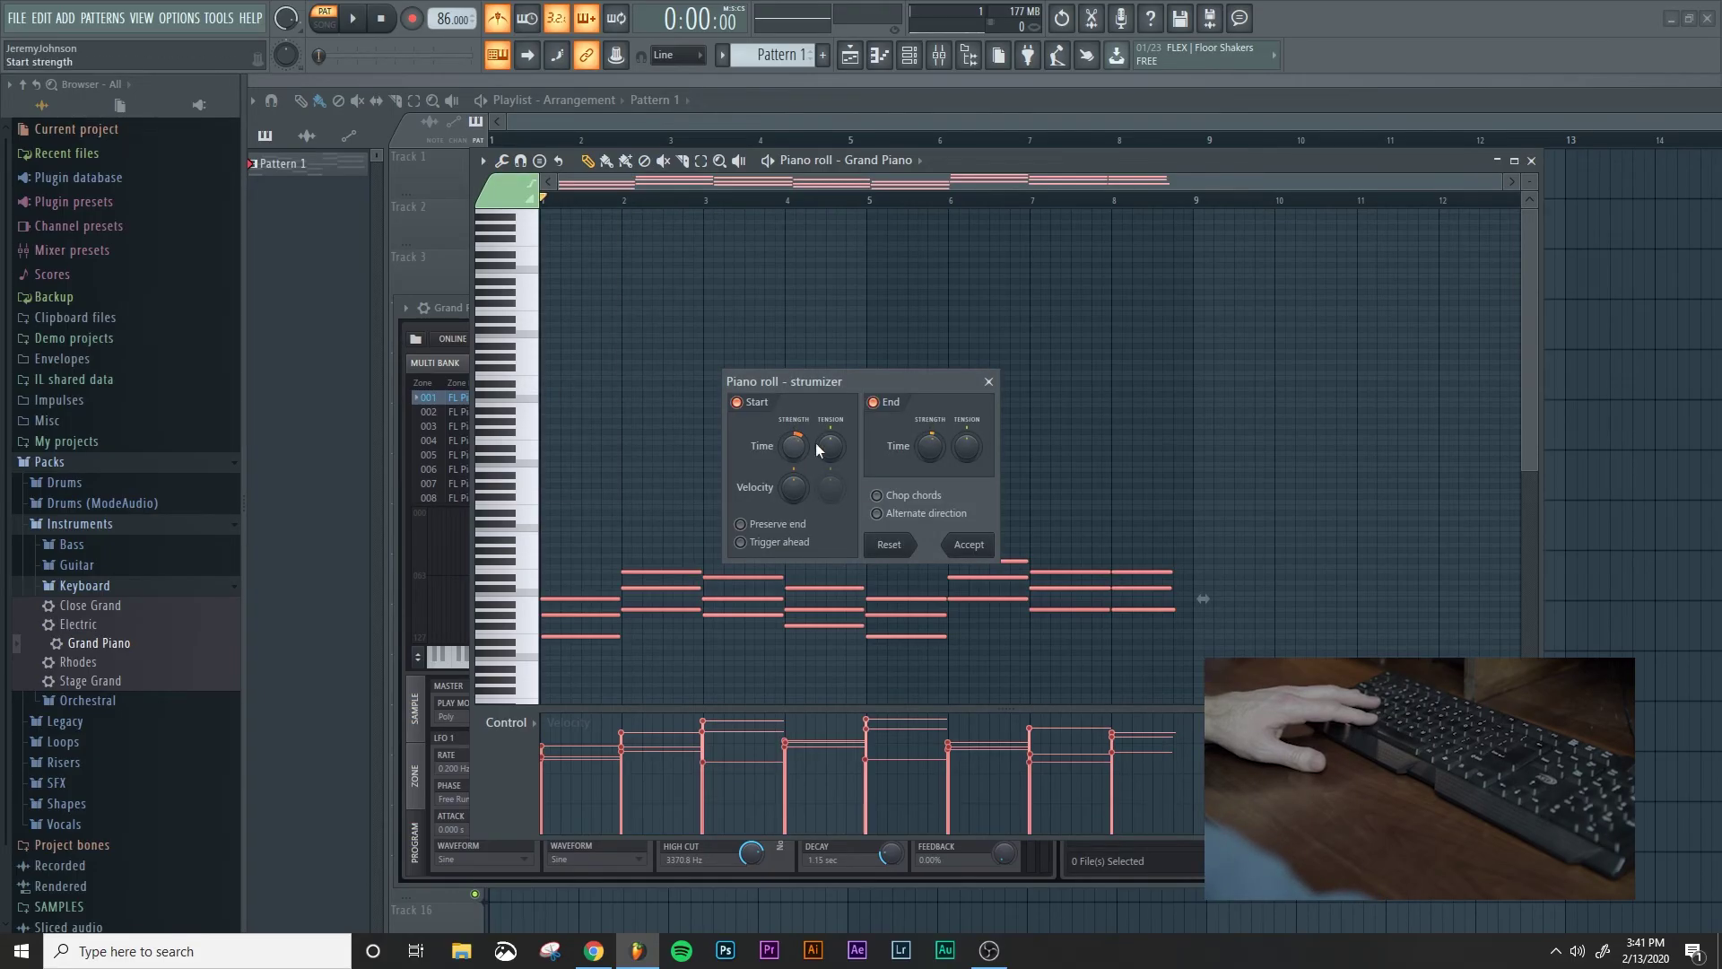
left_click(967, 549)
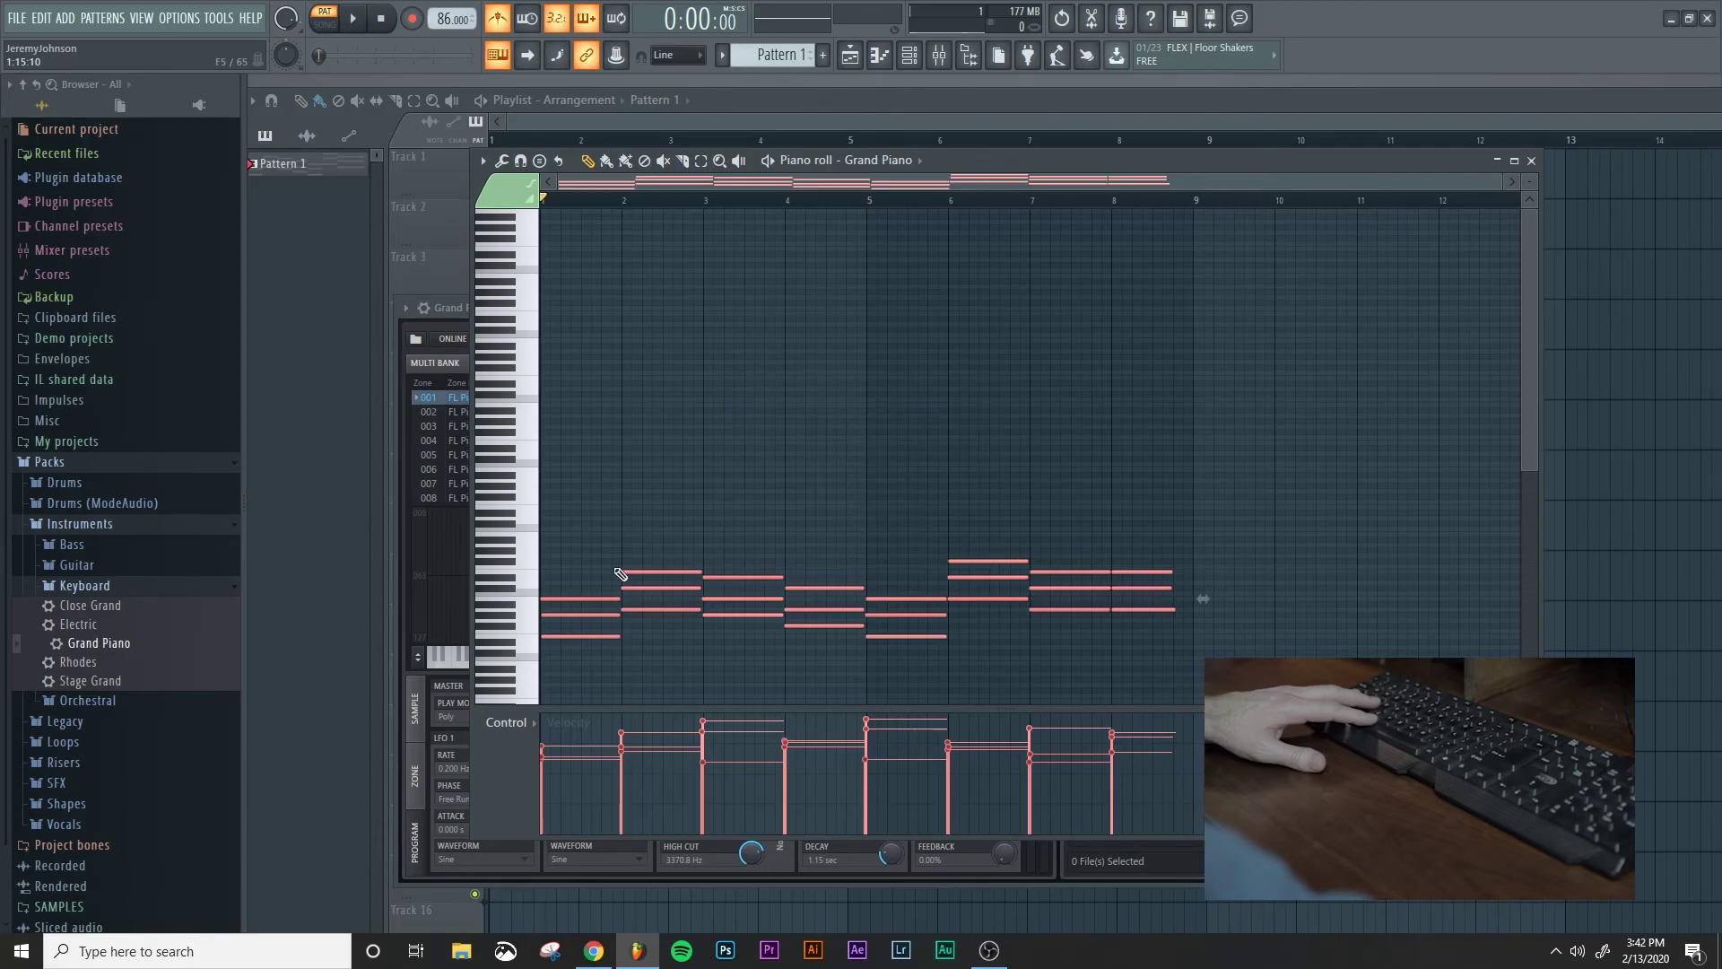
scroll(654, 565, "up", 6)
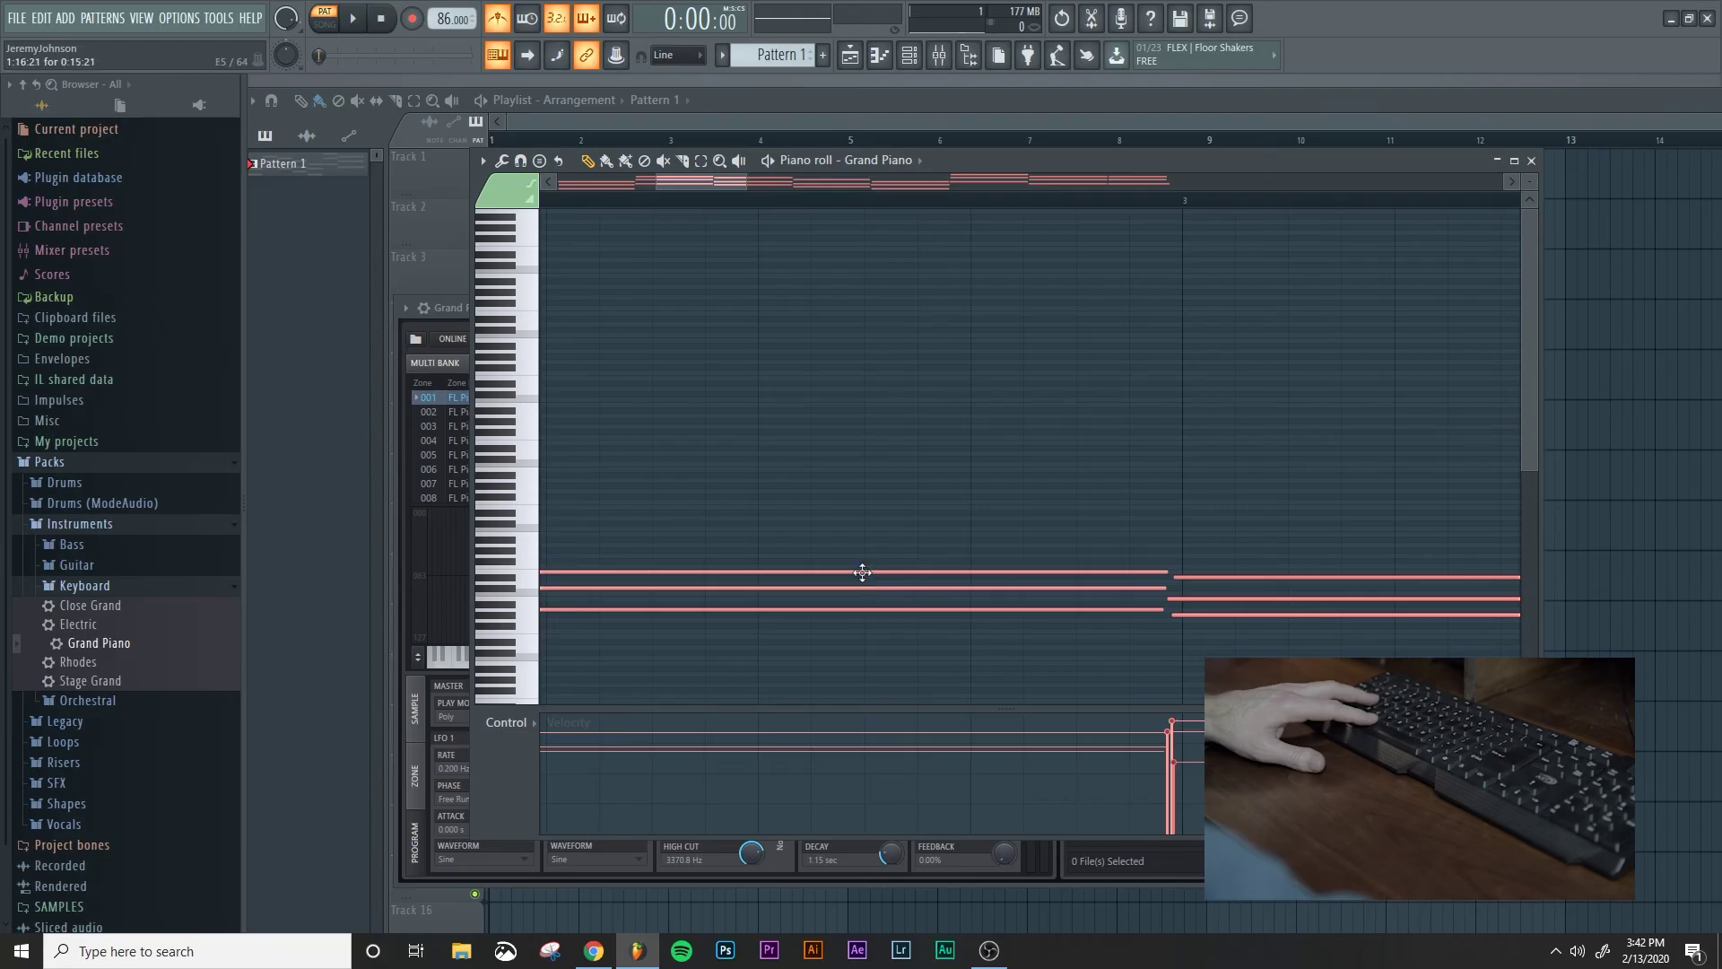
scroll(862, 572, "right", 5)
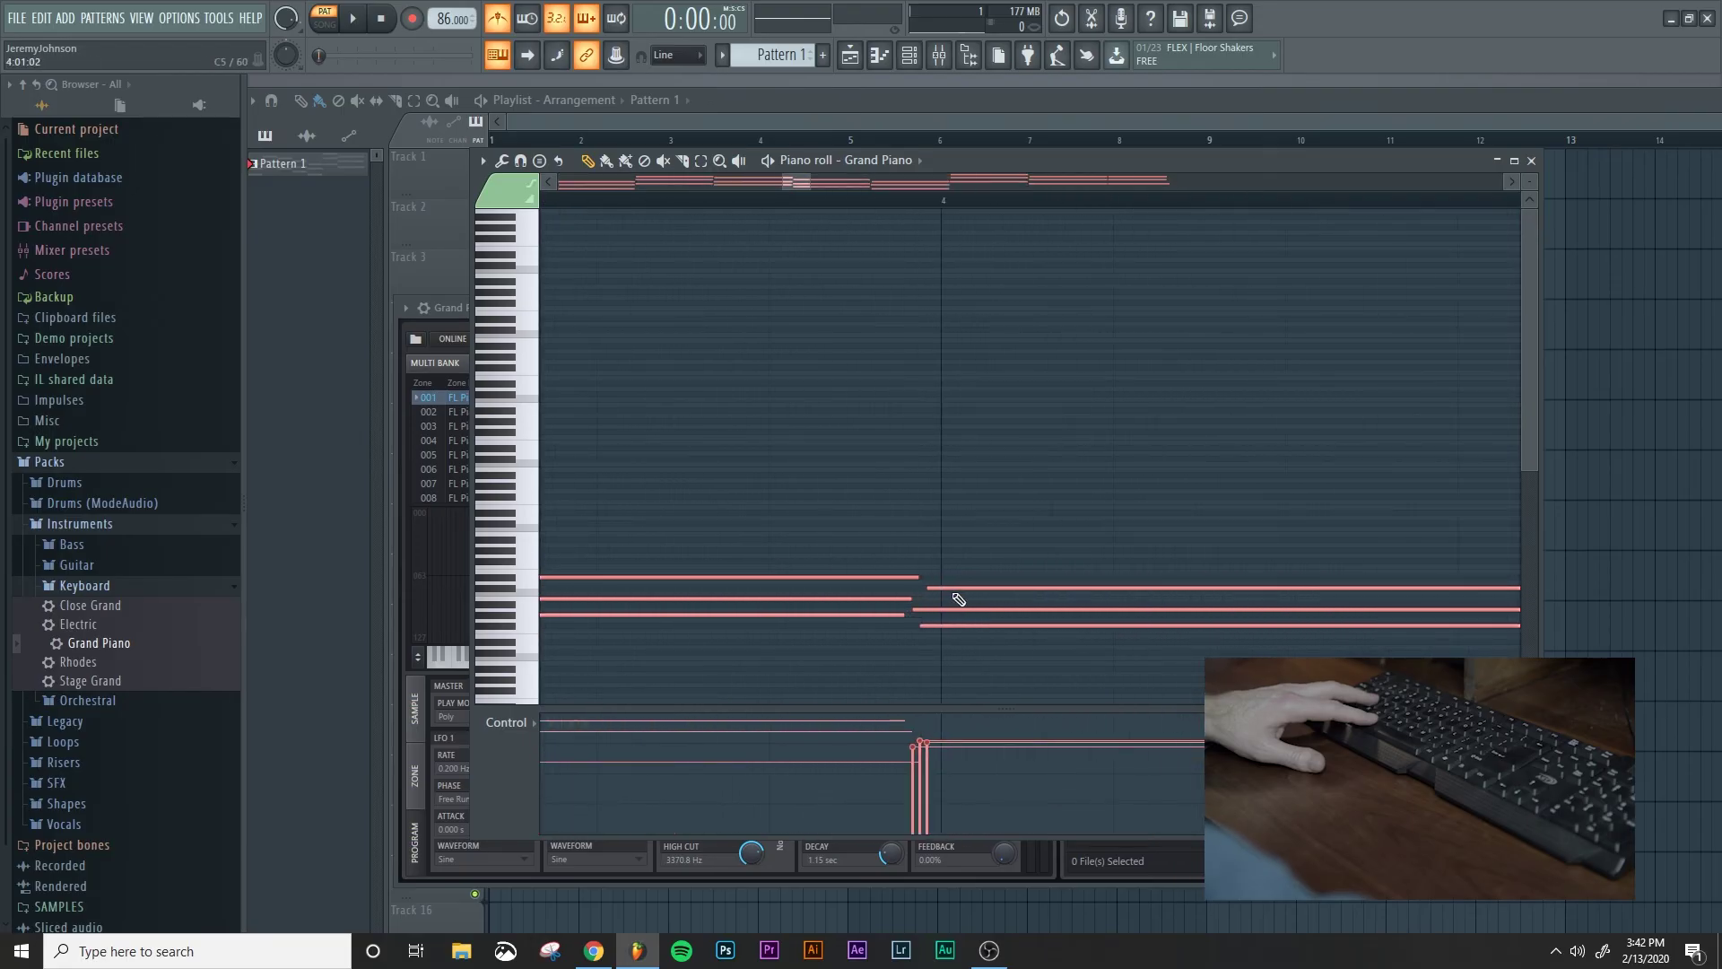
scroll(958, 599, "down", 1)
scroll(938, 590, "right", 4)
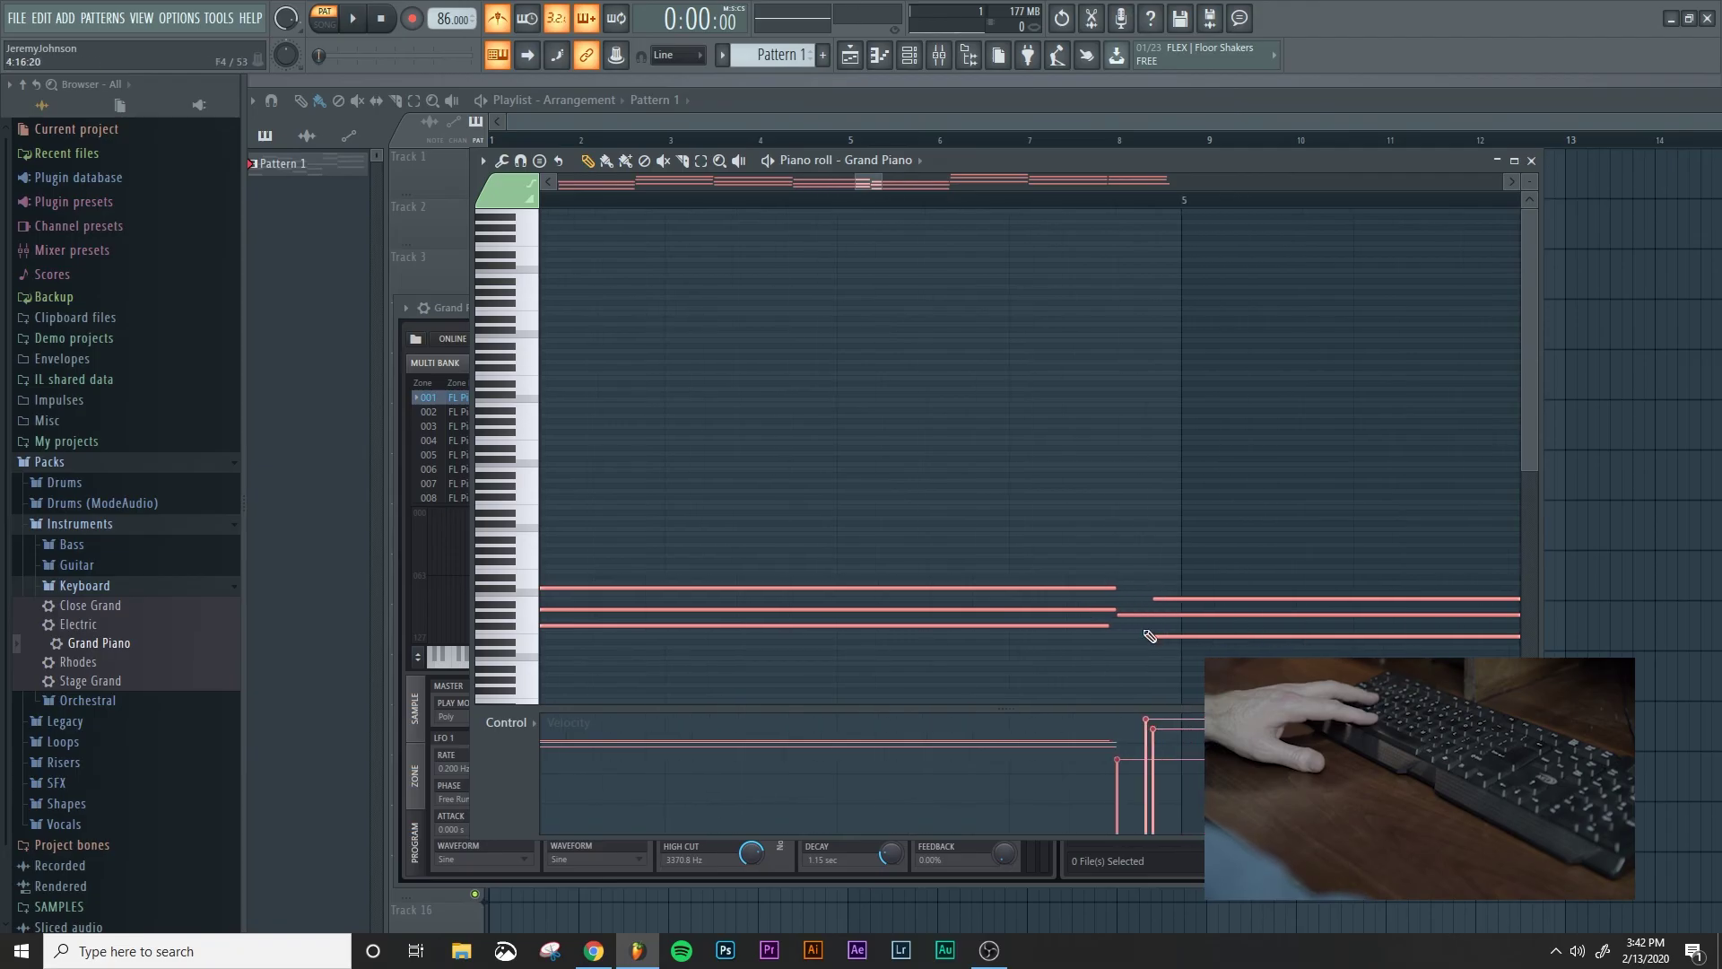
scroll(1150, 637, "down", 3)
scroll(1303, 575, "up", 5)
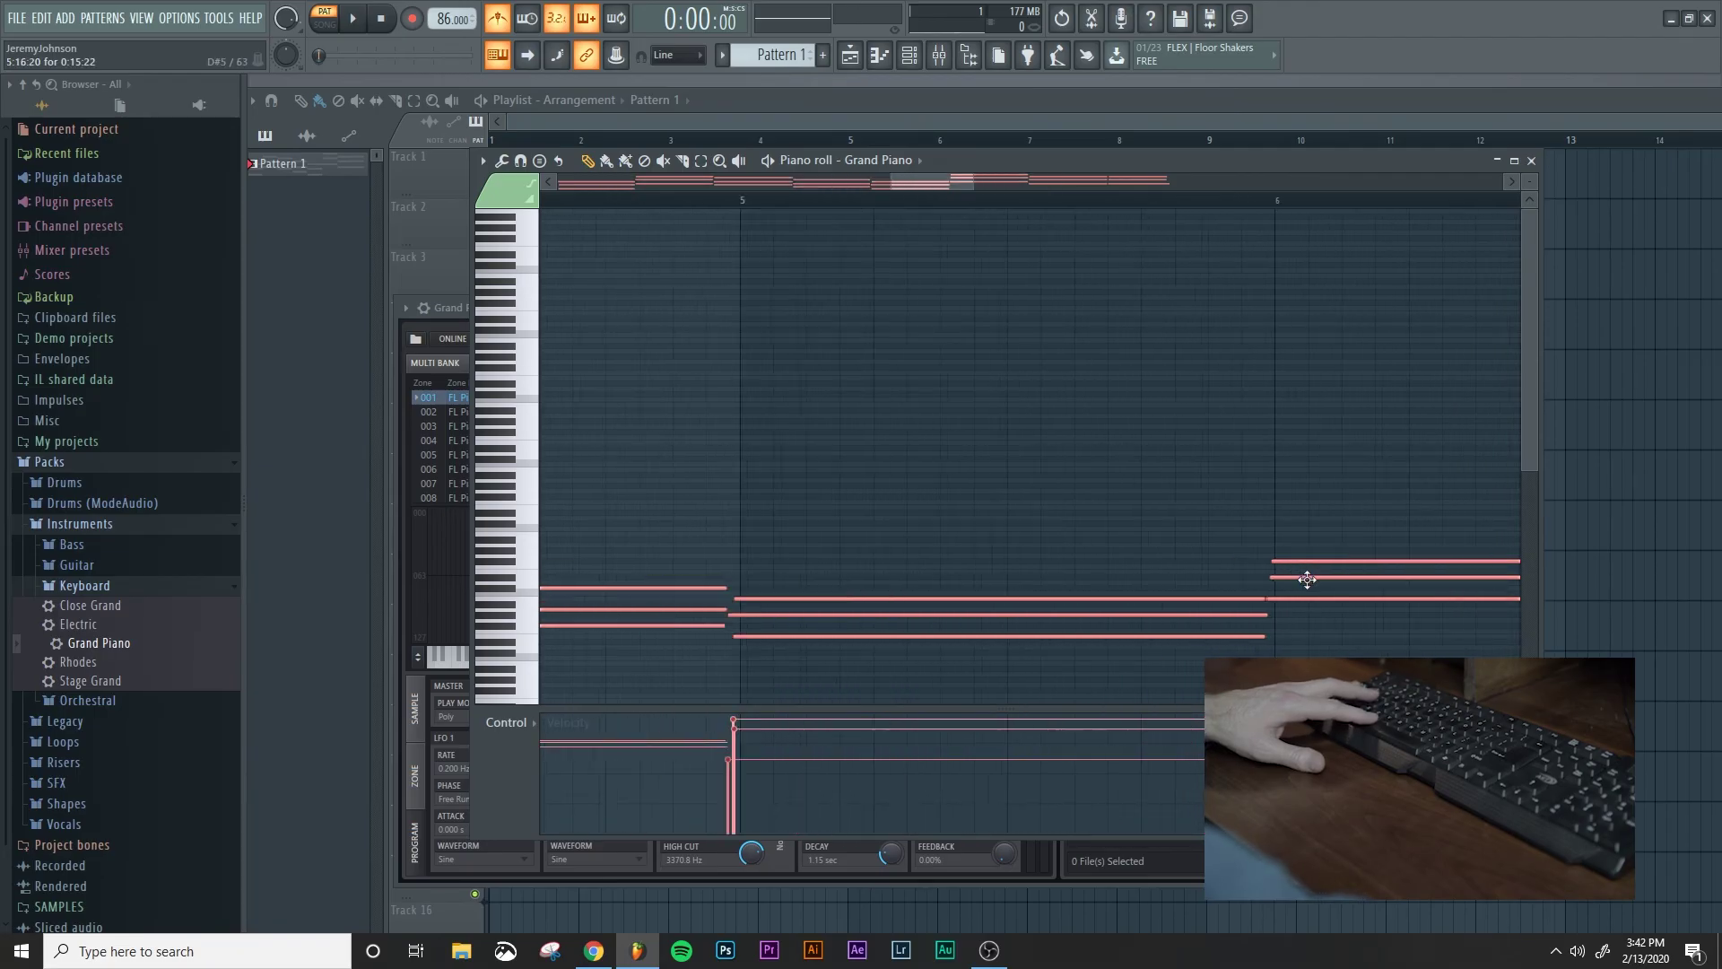
scroll(668, 589, "down", 5)
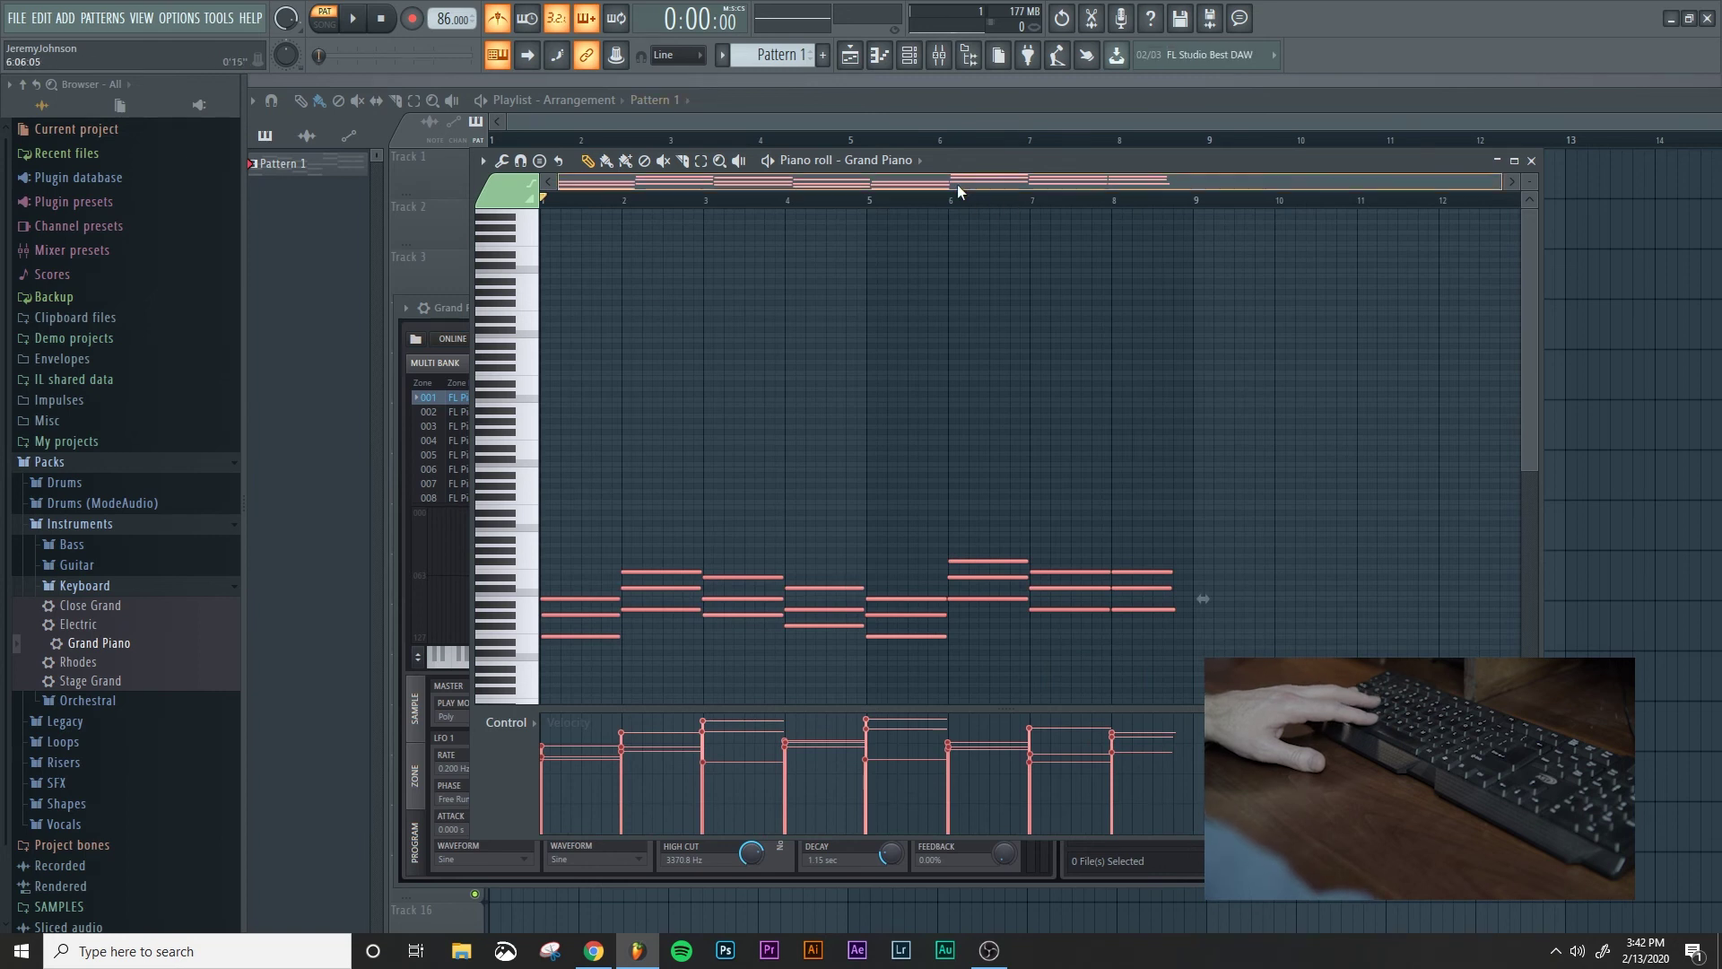
key("space")
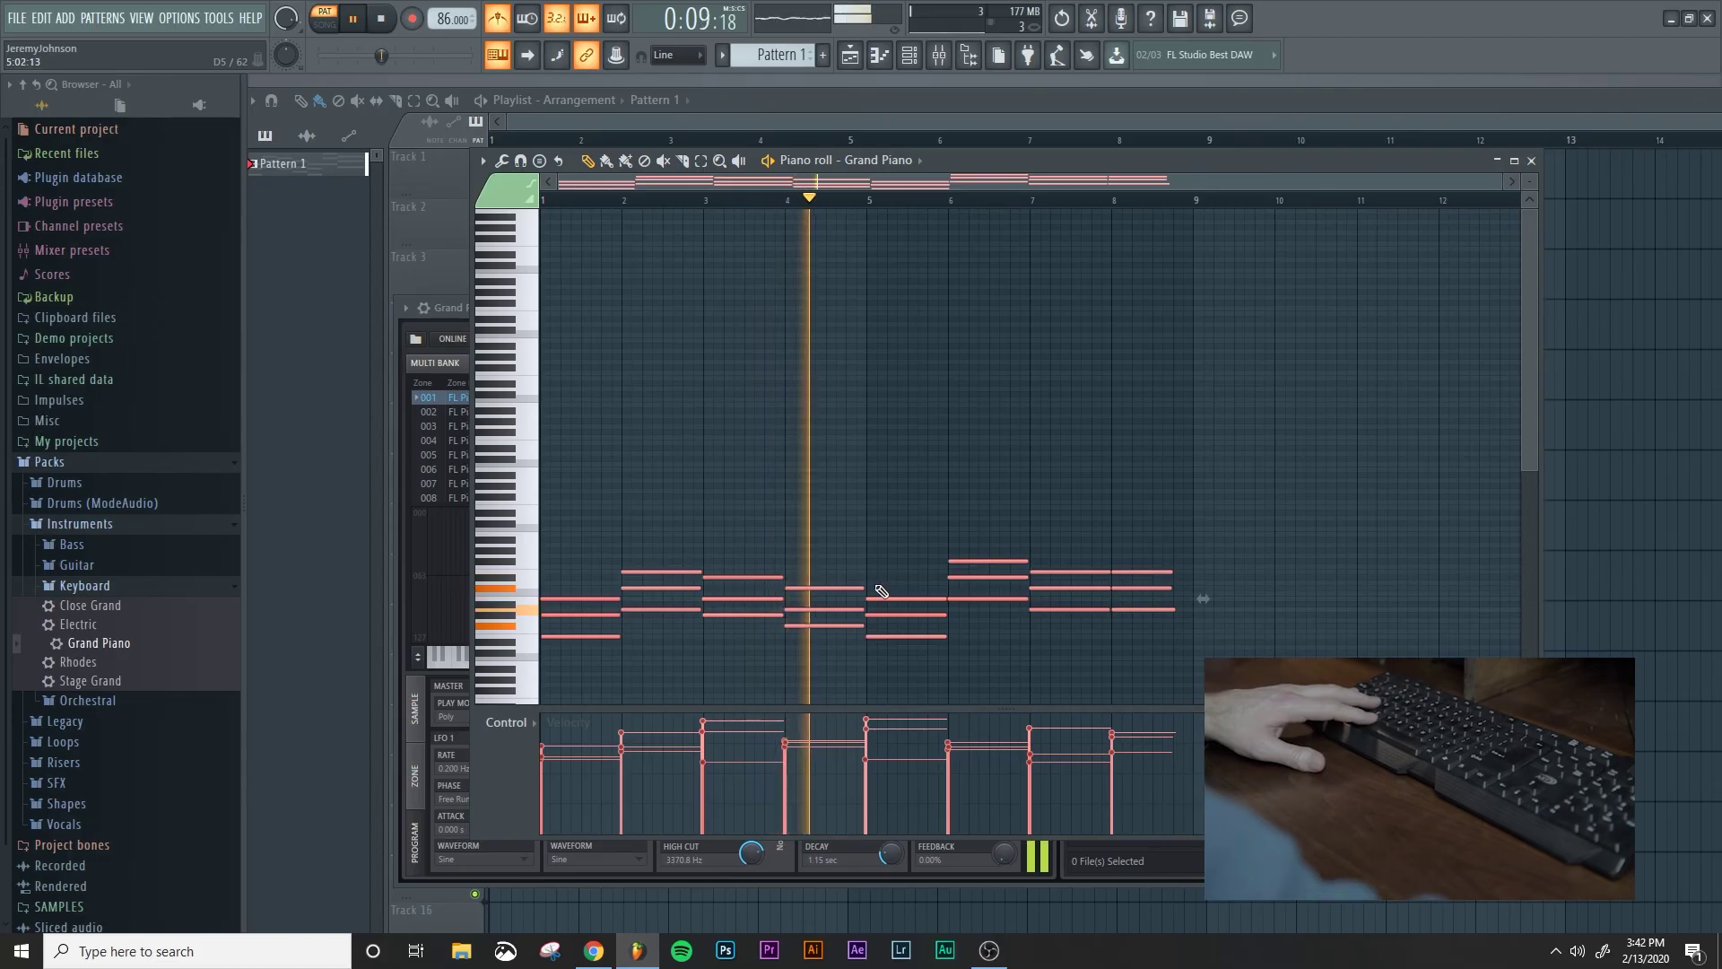
key("space")
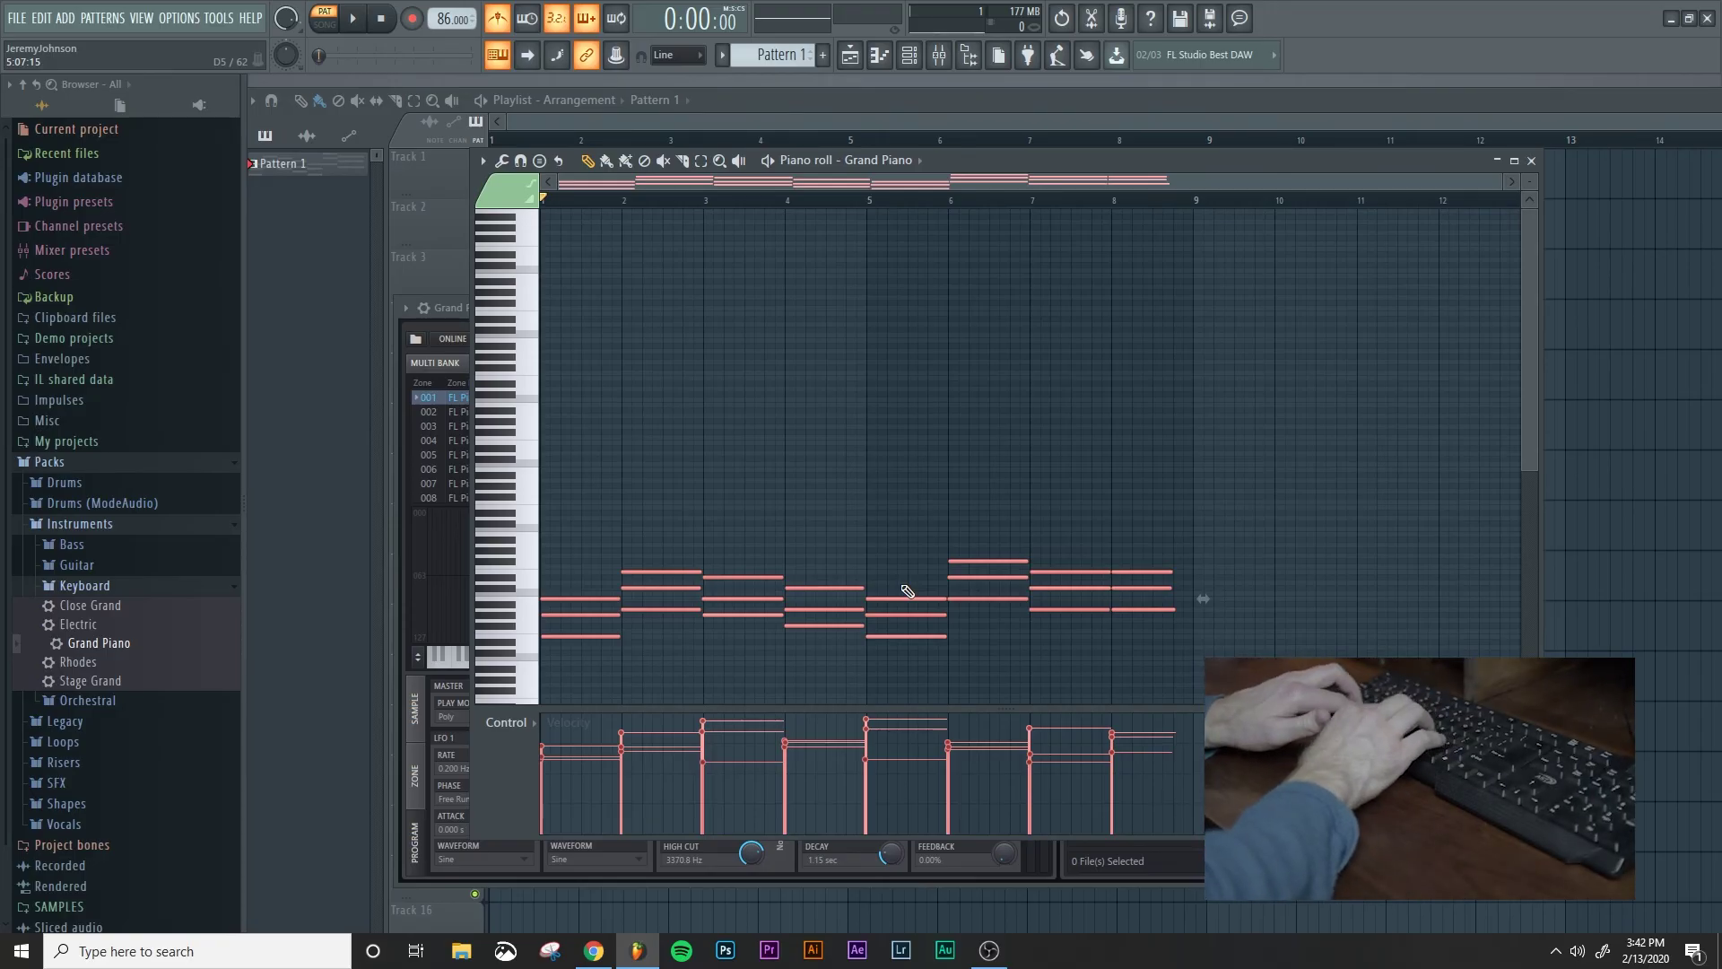
key("z")
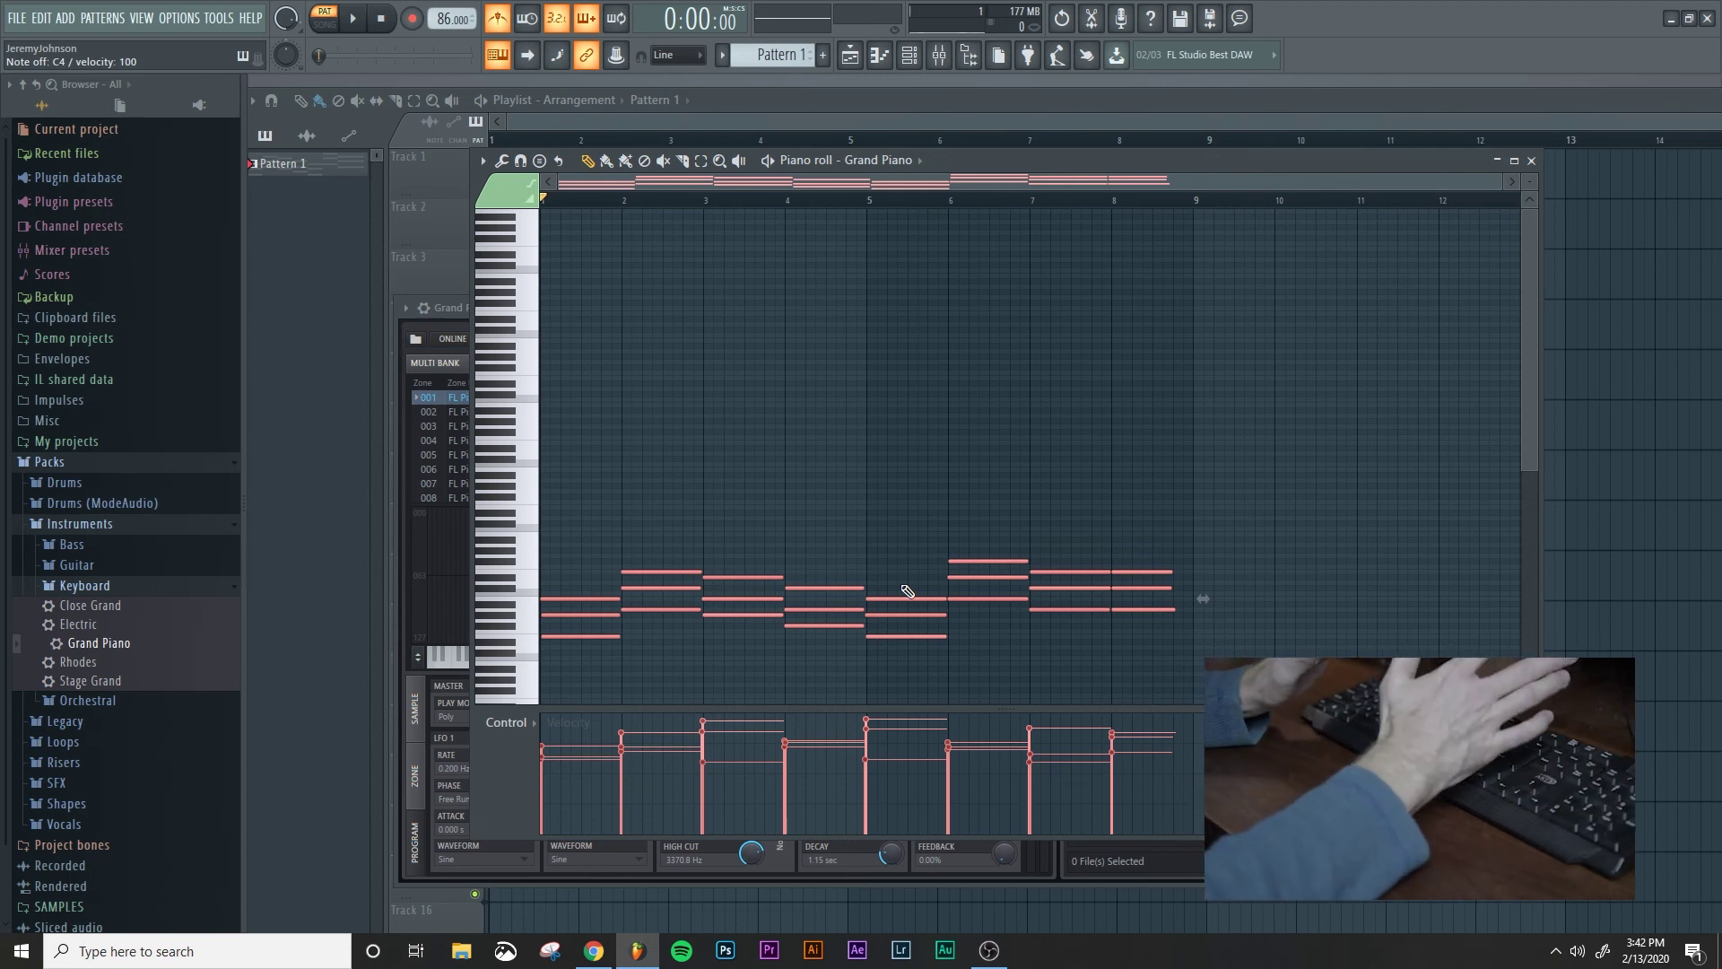
scroll(683, 747, "up", 10)
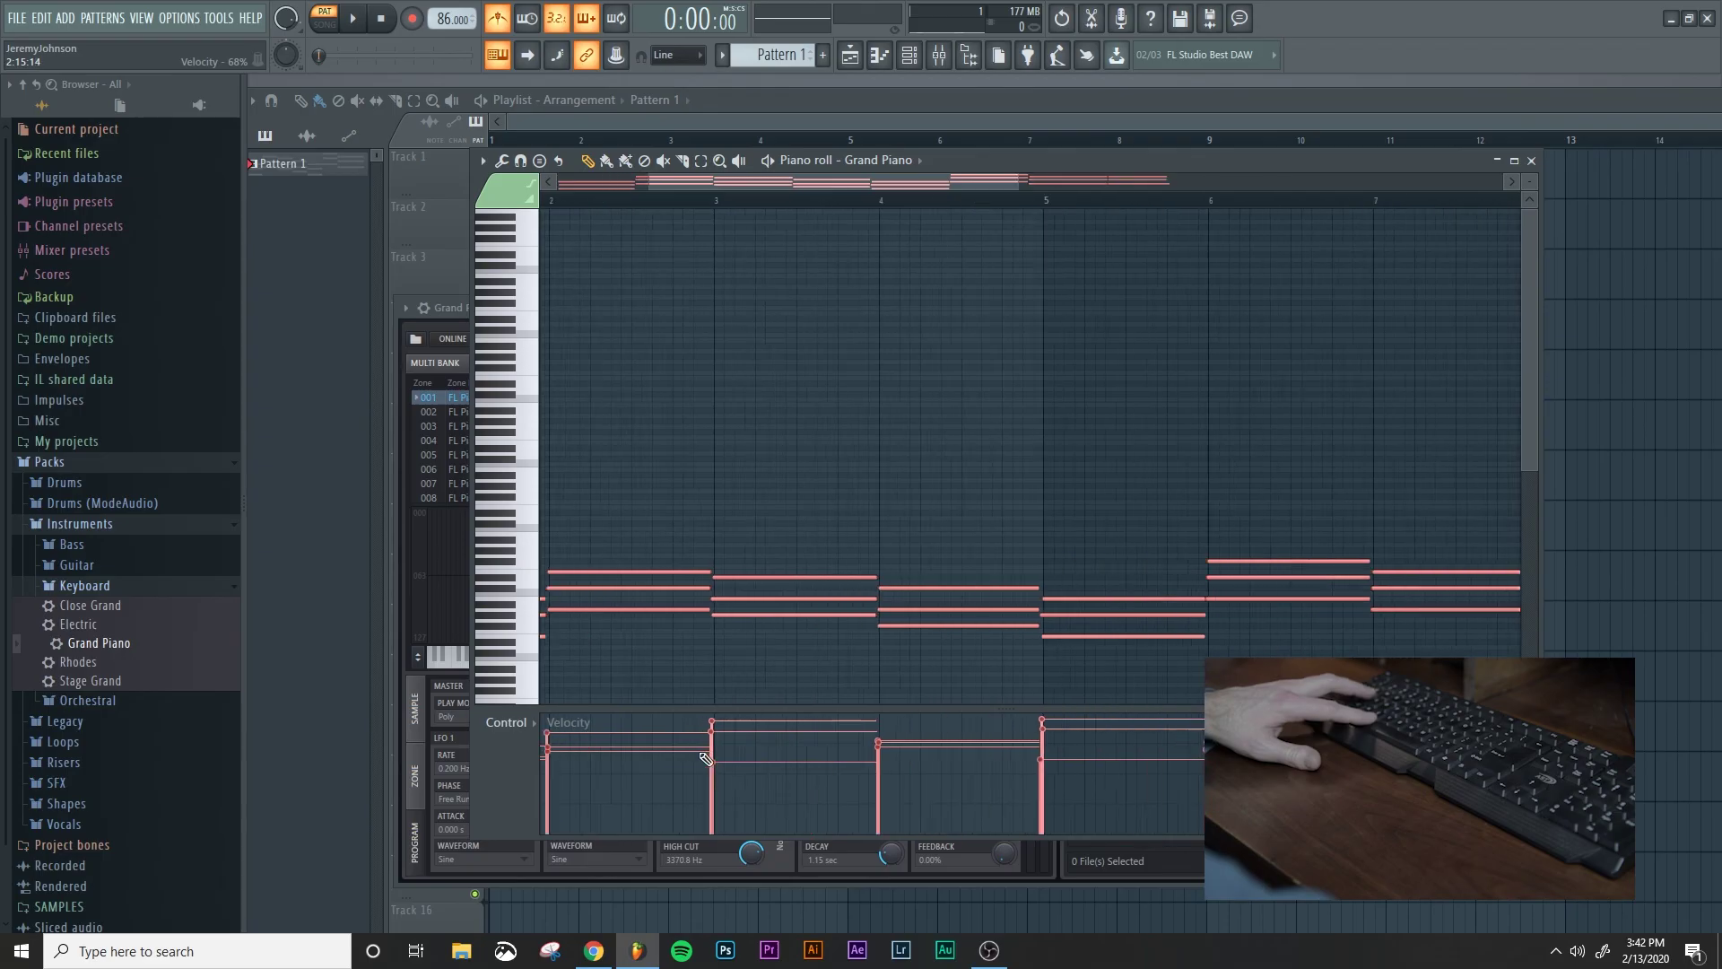
scroll(684, 747, "down", 2)
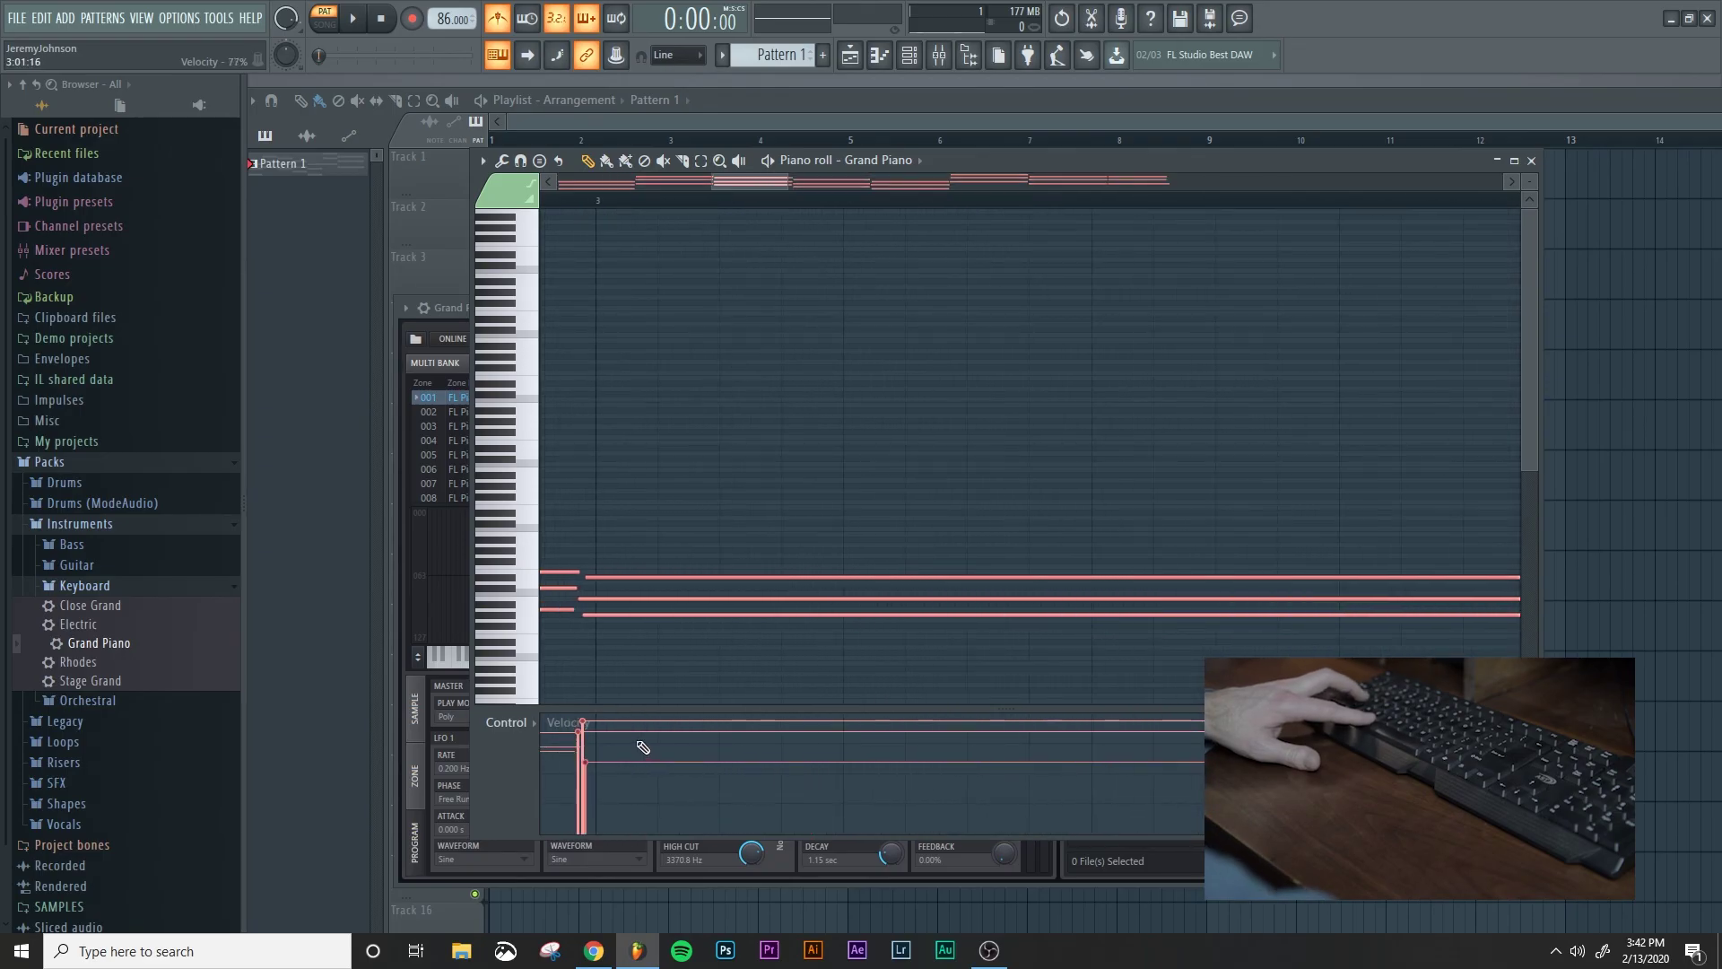